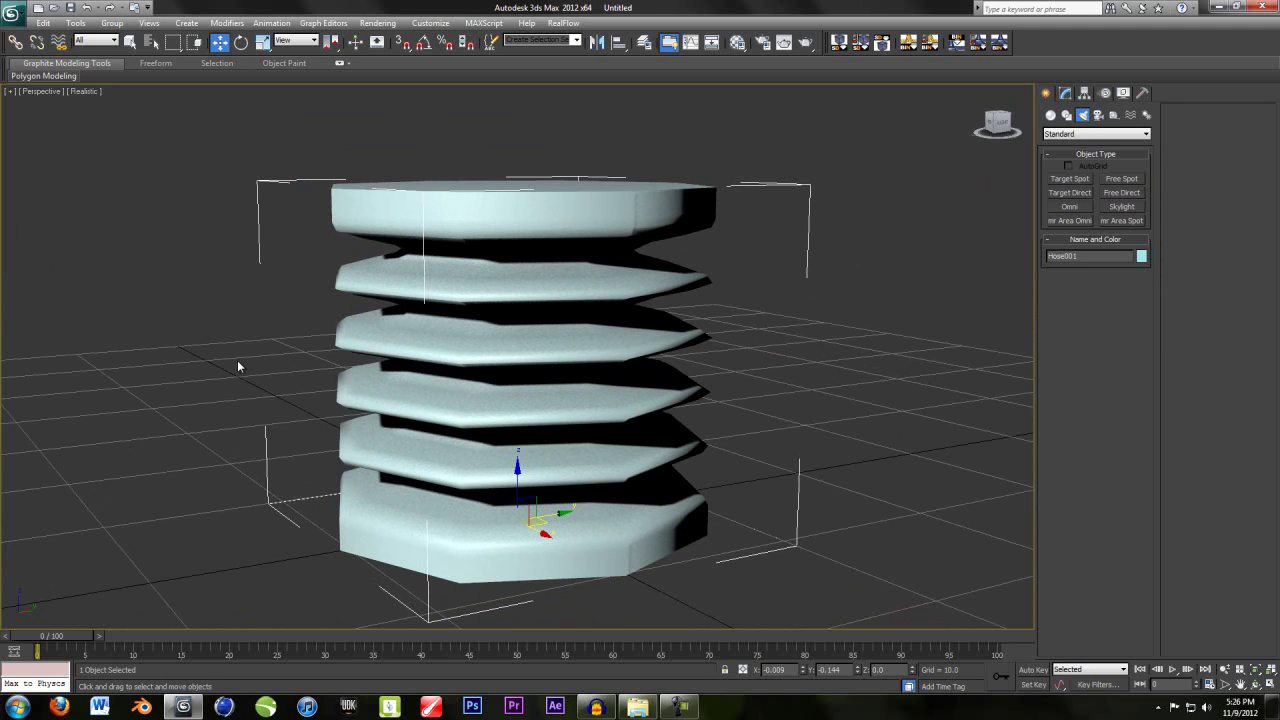
Render the perspective view of the hose and close the rendered frame.
key(shift+q)
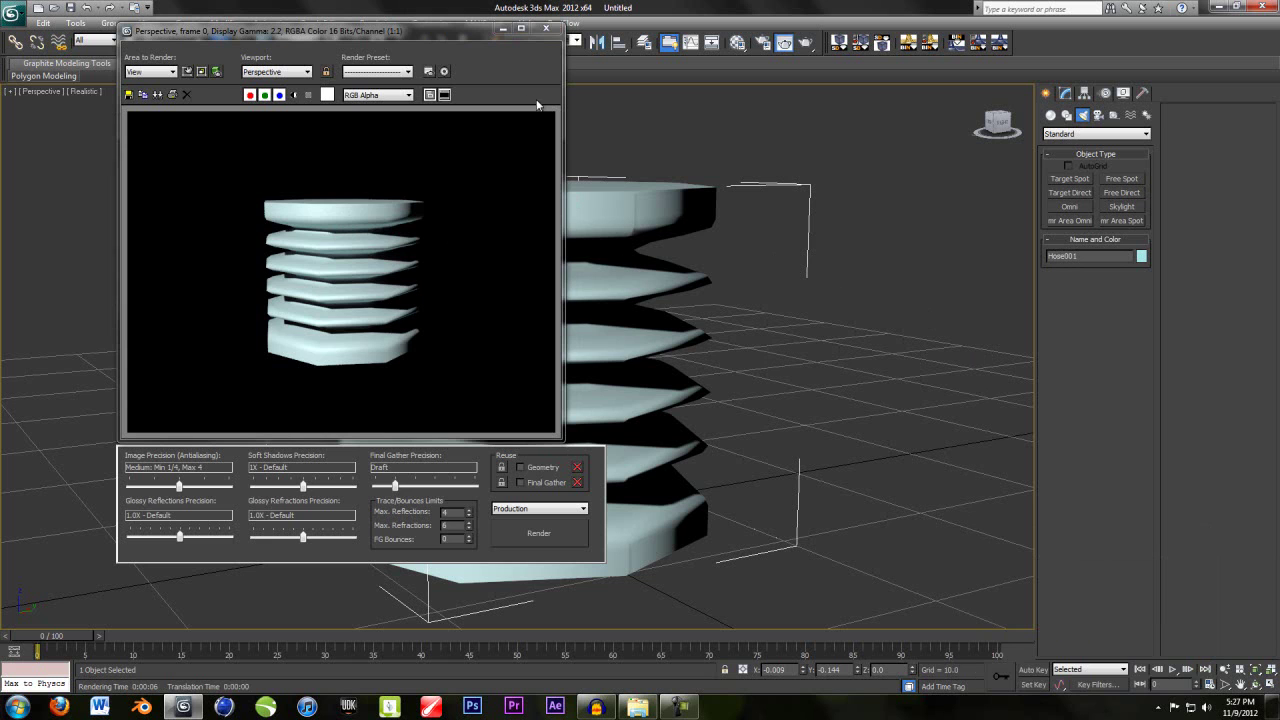
click(545, 29)
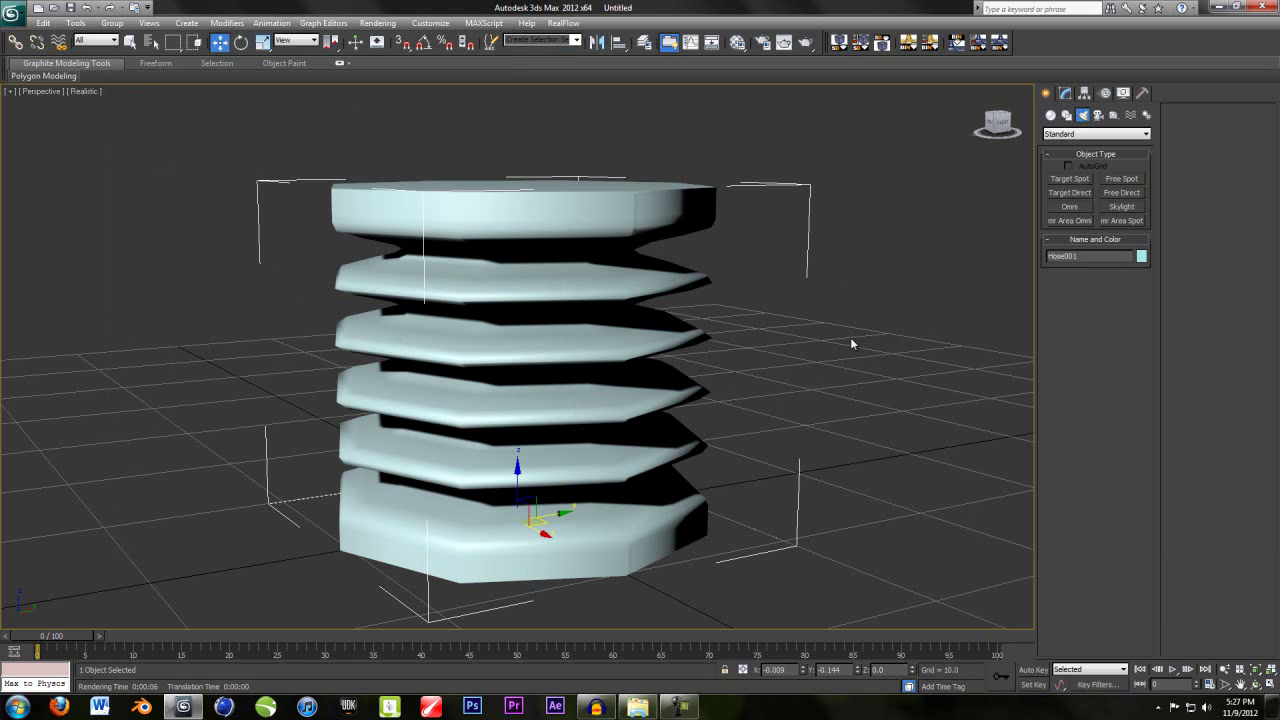
click(378, 22)
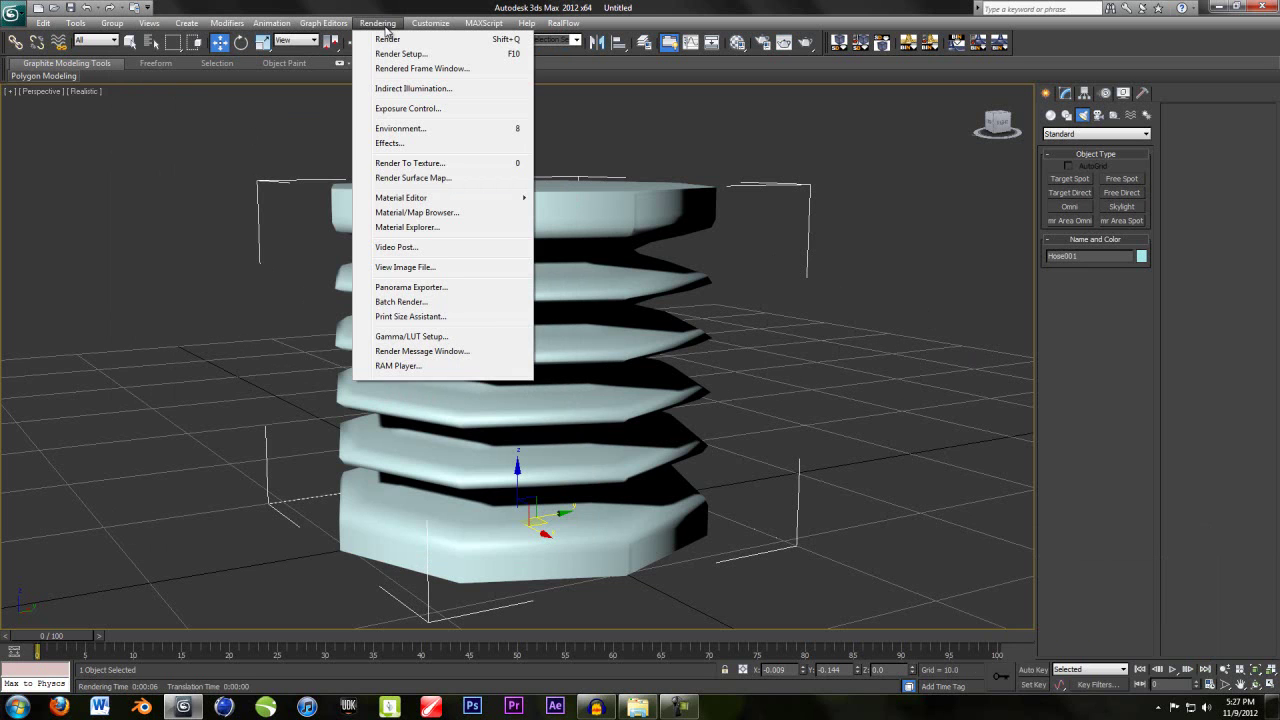
click(386, 53)
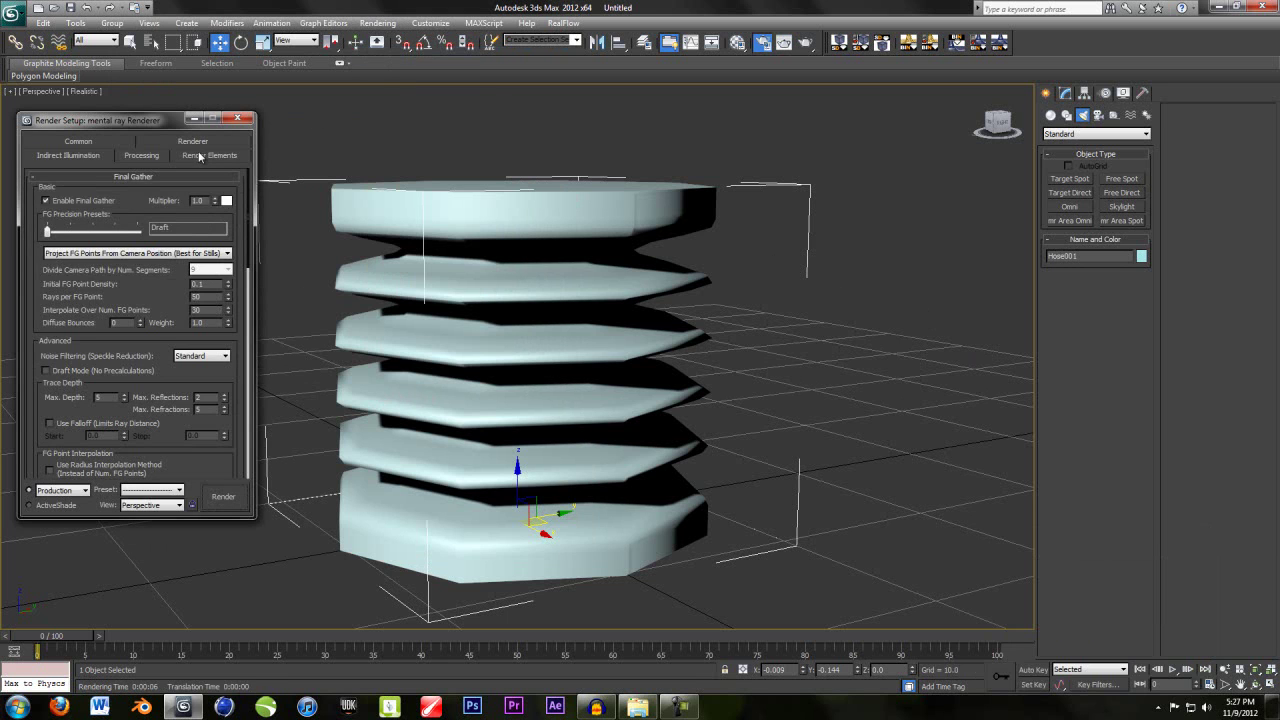
click(200, 157)
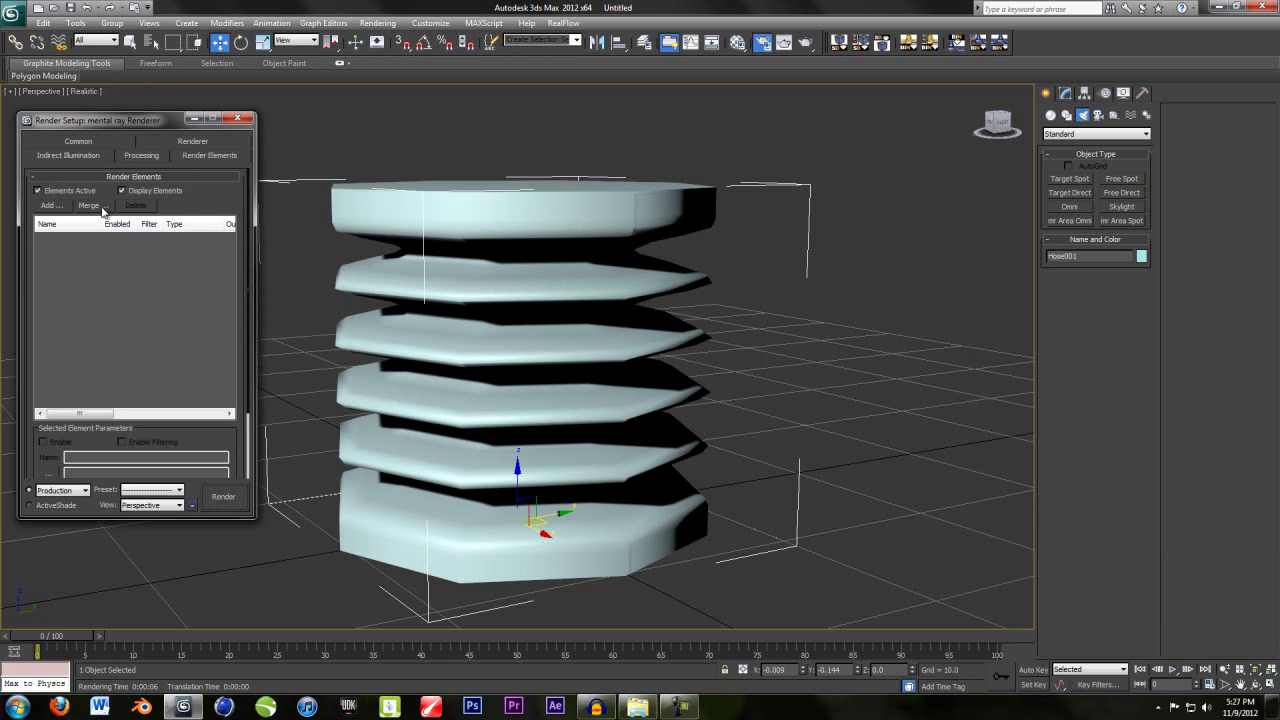
click(47, 205)
click(215, 185)
click(237, 117)
Add a Diffuse render element in the mental ray render setup.
click(378, 23)
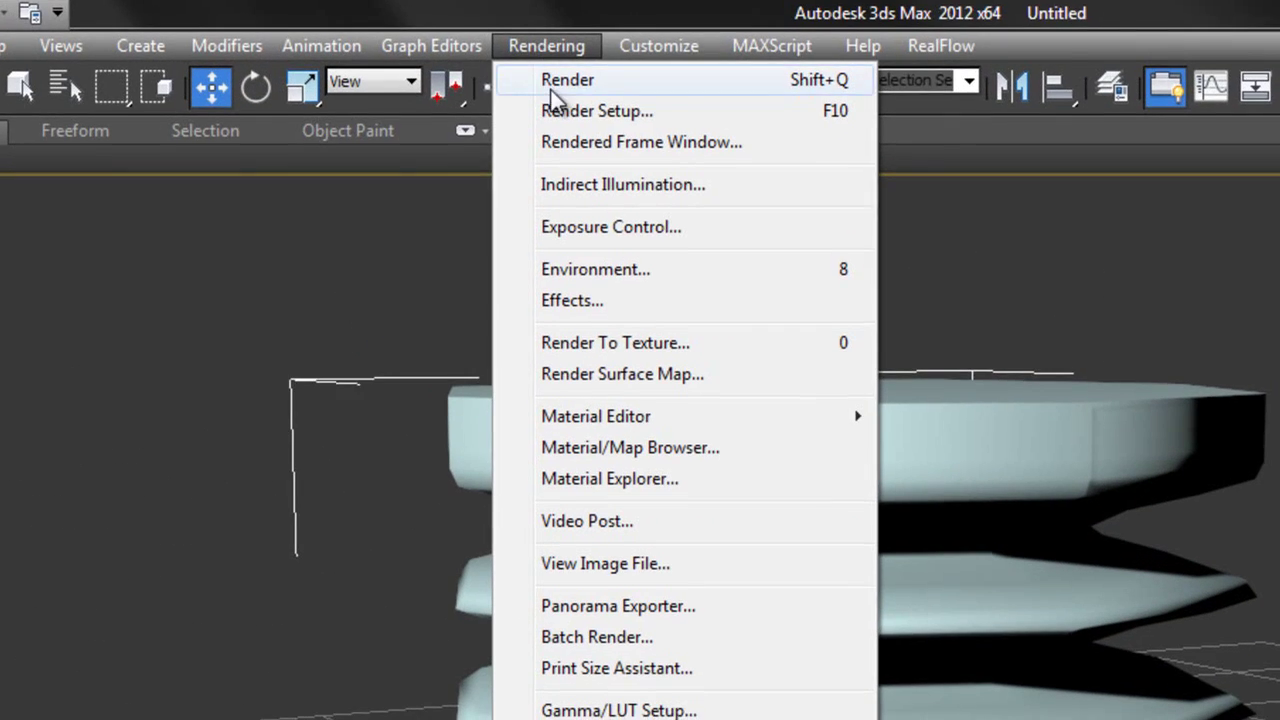
click(556, 110)
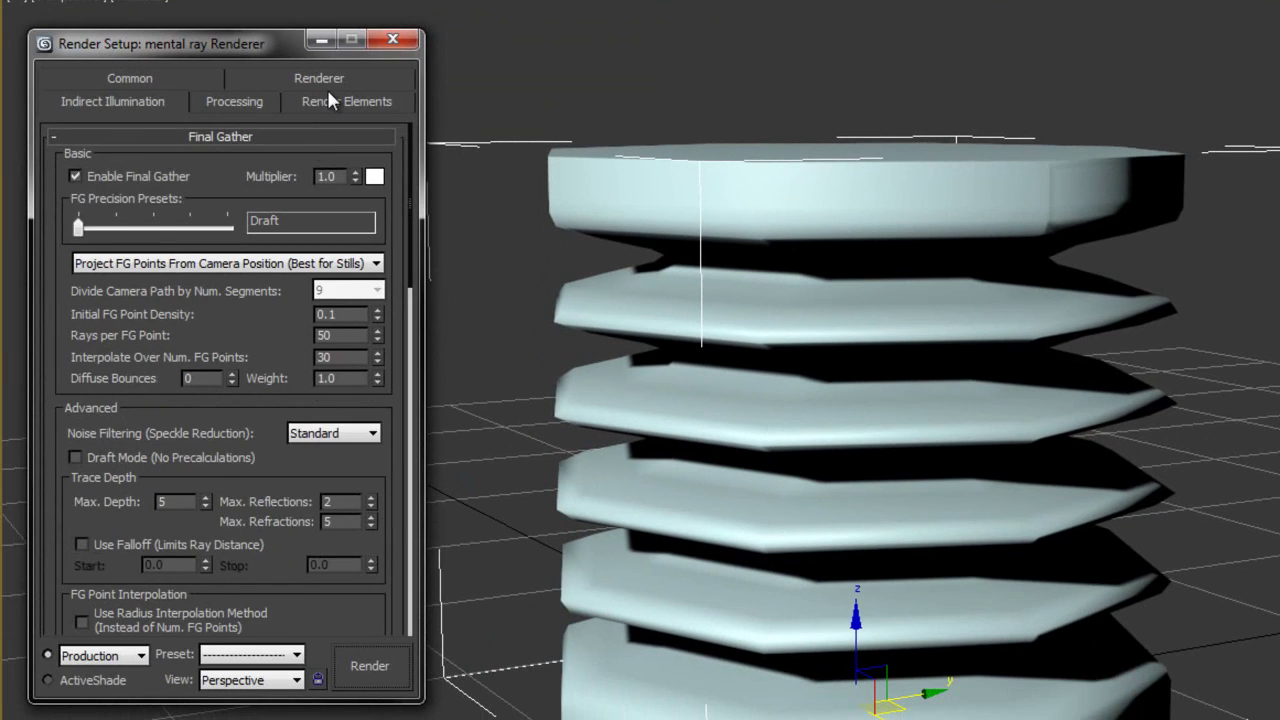
click(329, 101)
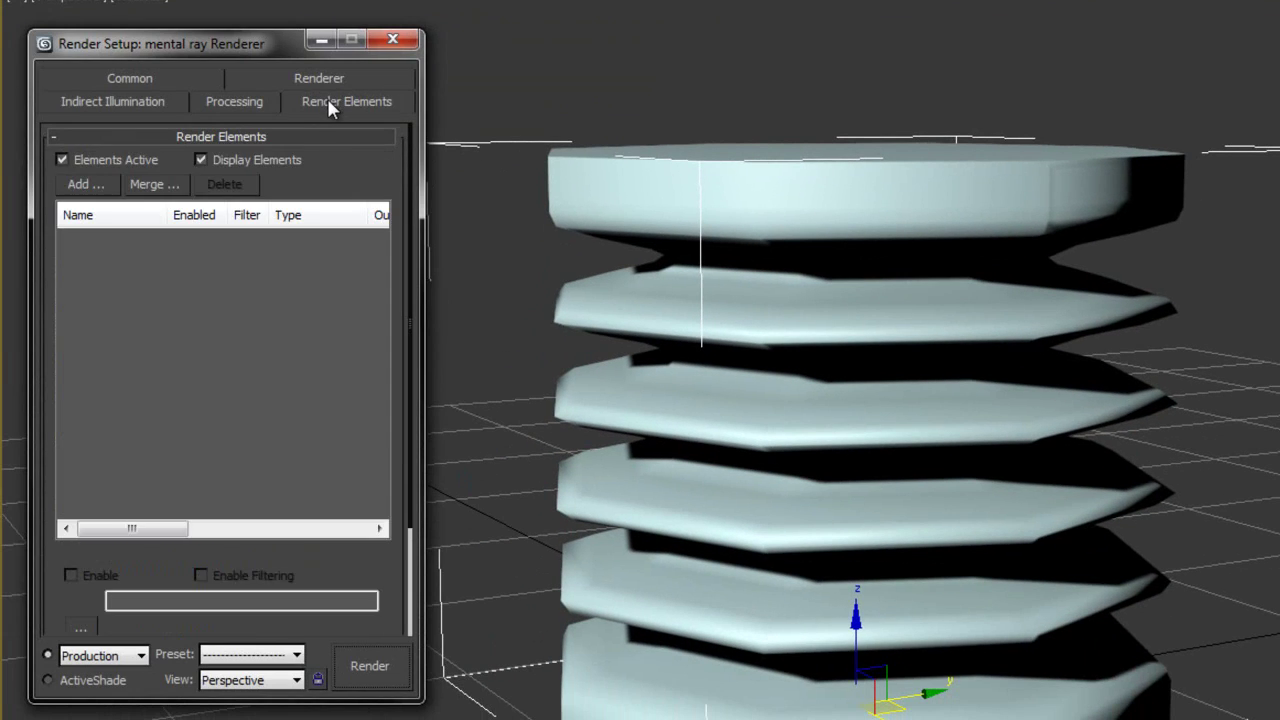
click(80, 184)
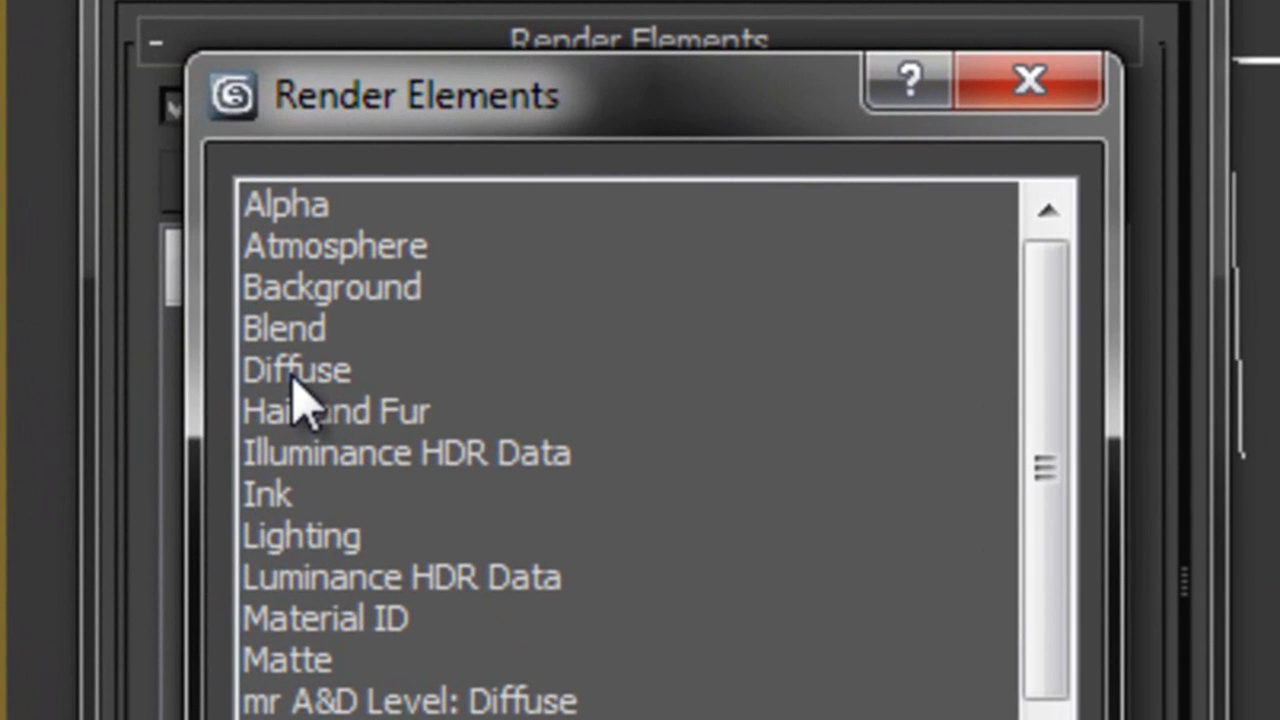
click(101, 251)
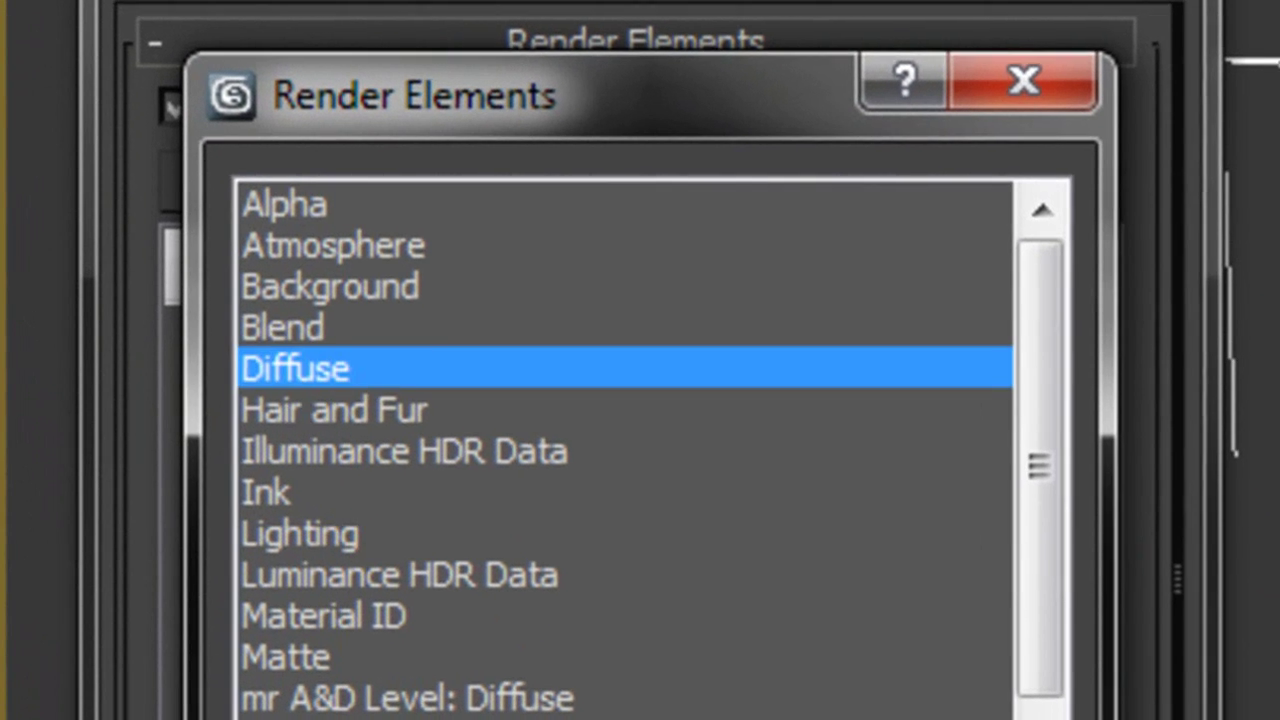
click(380, 438)
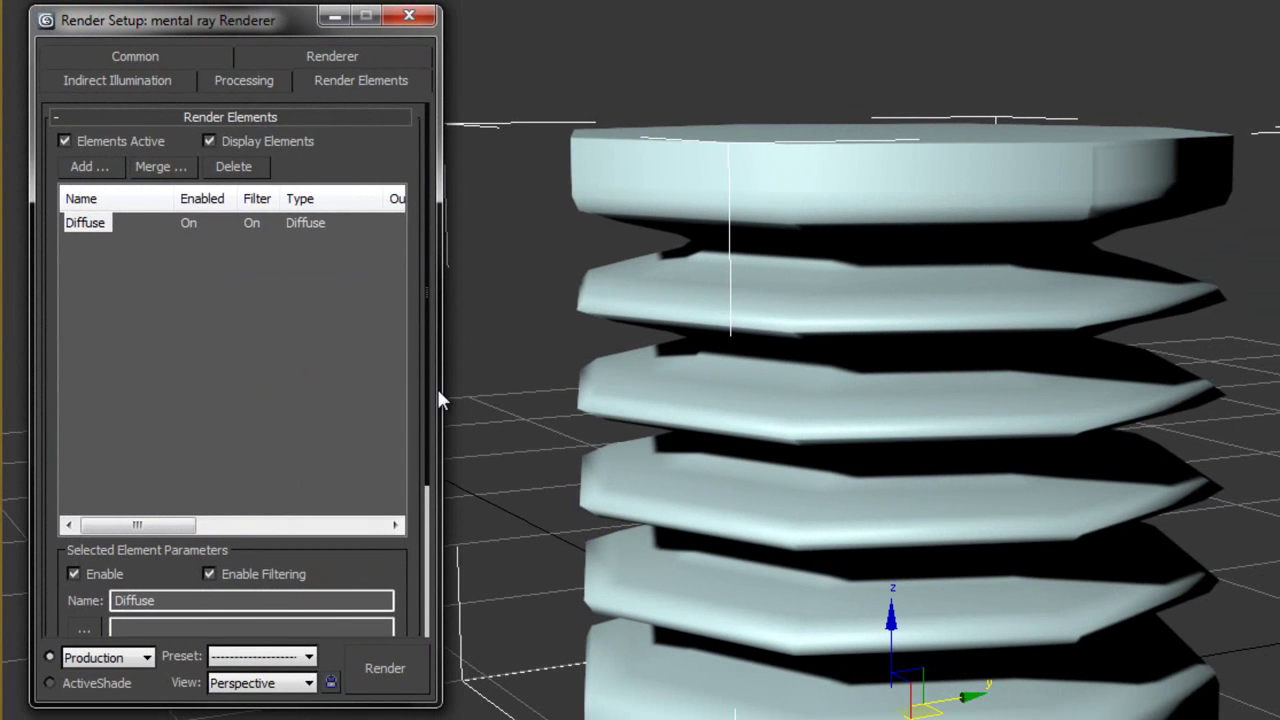
Check the Diffuse element's parameters and add a second Diffuse render element.
drag(423, 386, 416, 625)
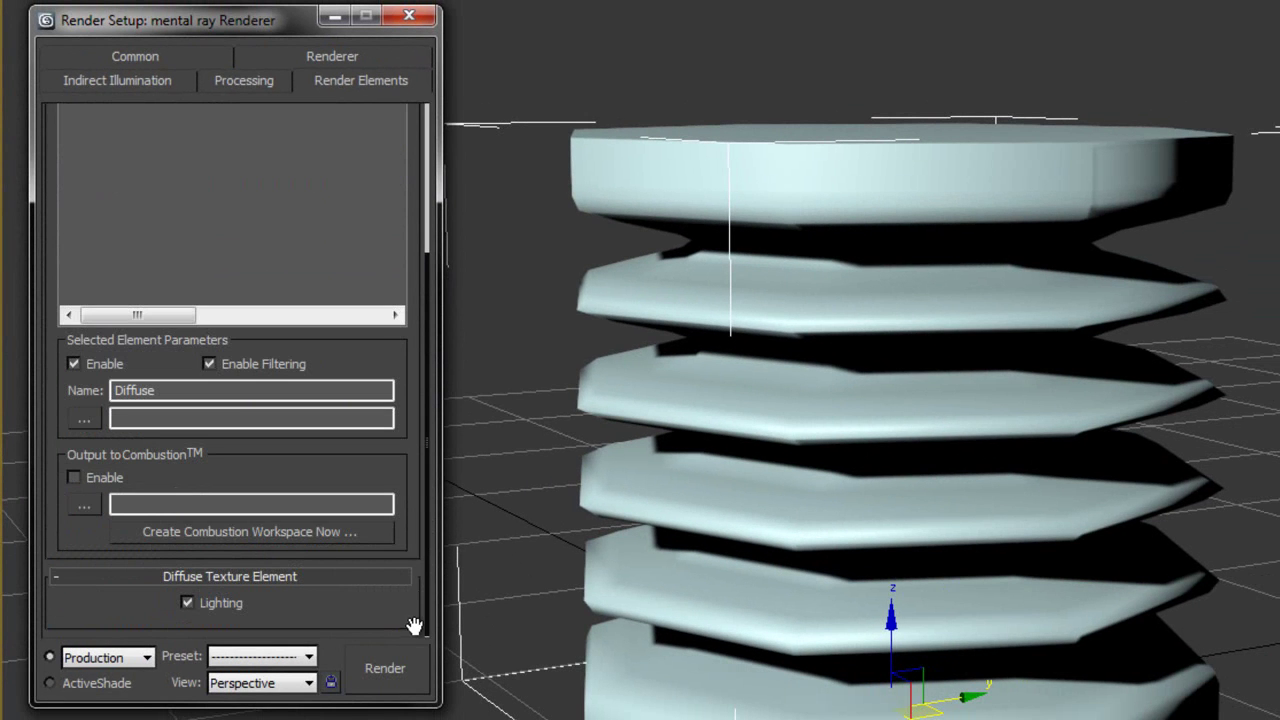
drag(426, 527, 419, 497)
drag(419, 557, 417, 323)
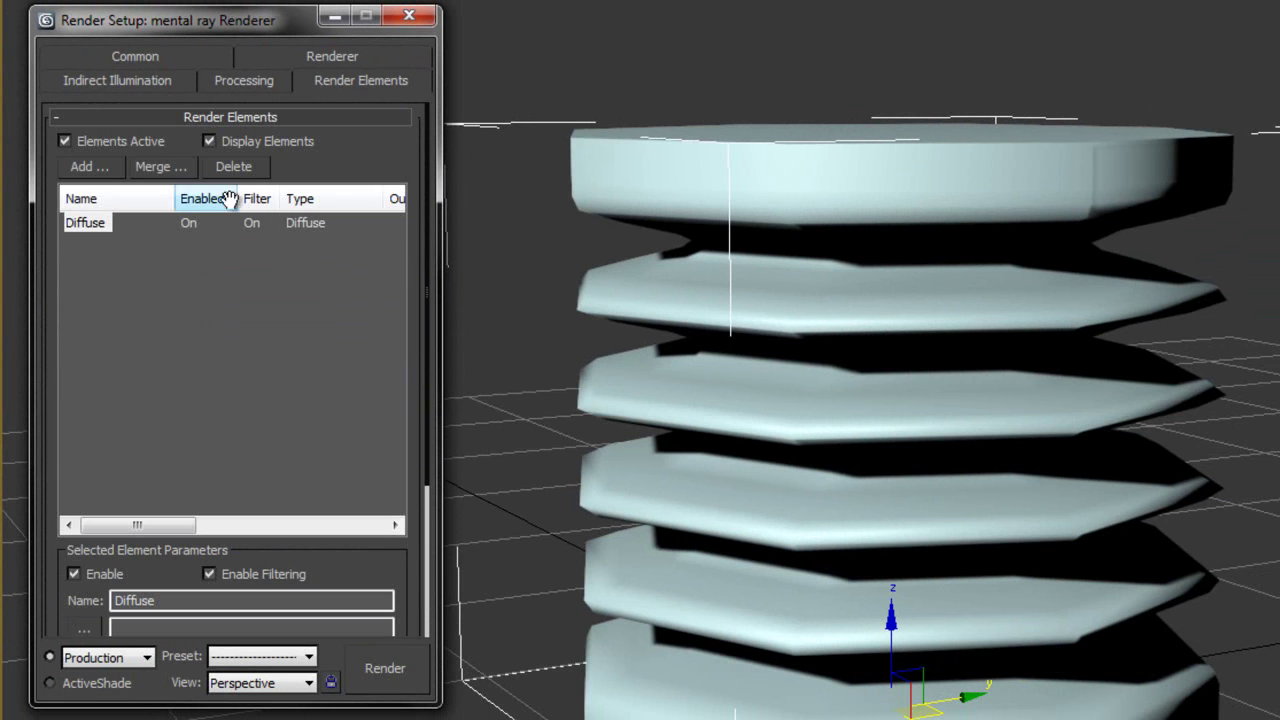
click(101, 162)
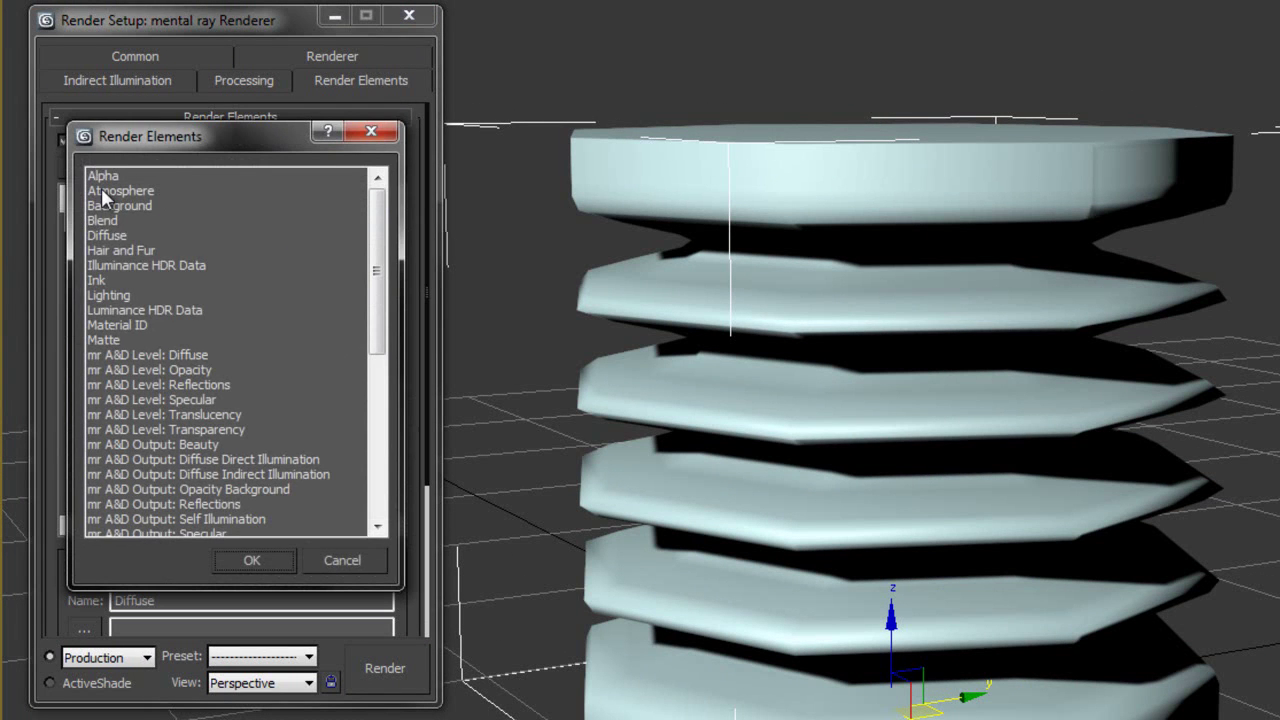
double_click(108, 235)
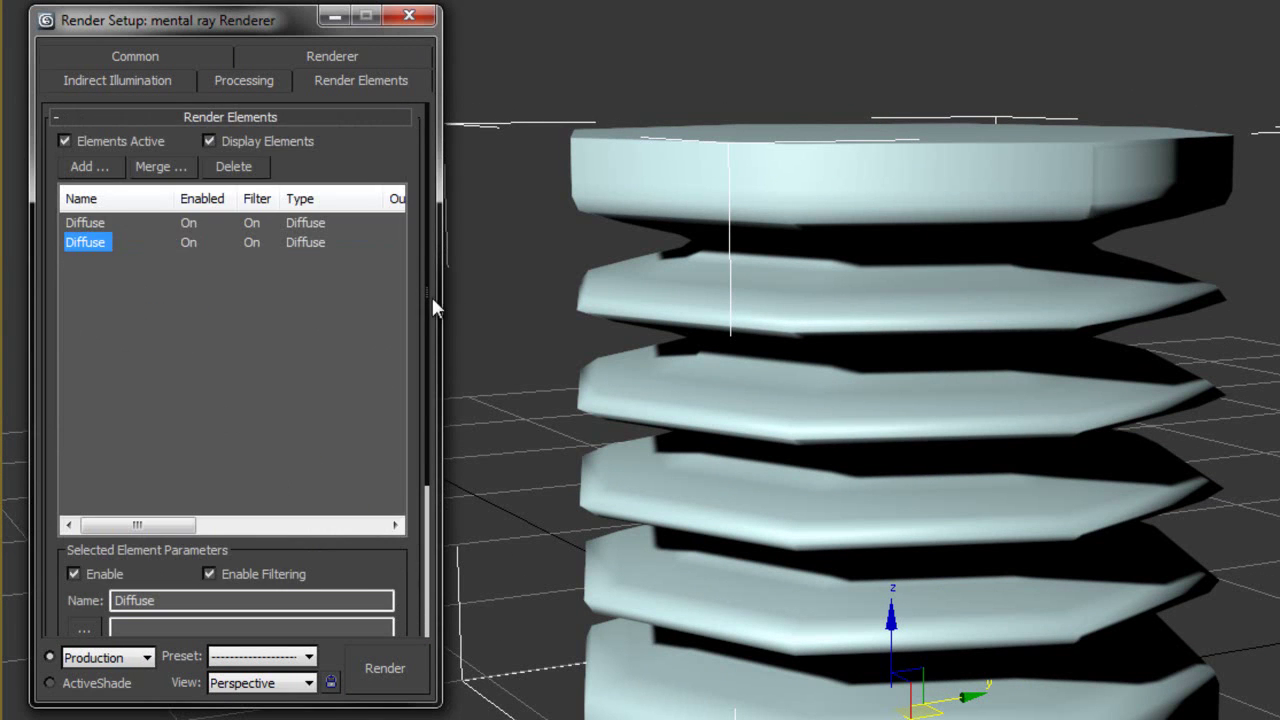
Rename the second Diffuse element to Nolight and turn off its Lighting option.
drag(423, 293, 421, 500)
drag(165, 390, 68, 390)
text(Nolight)
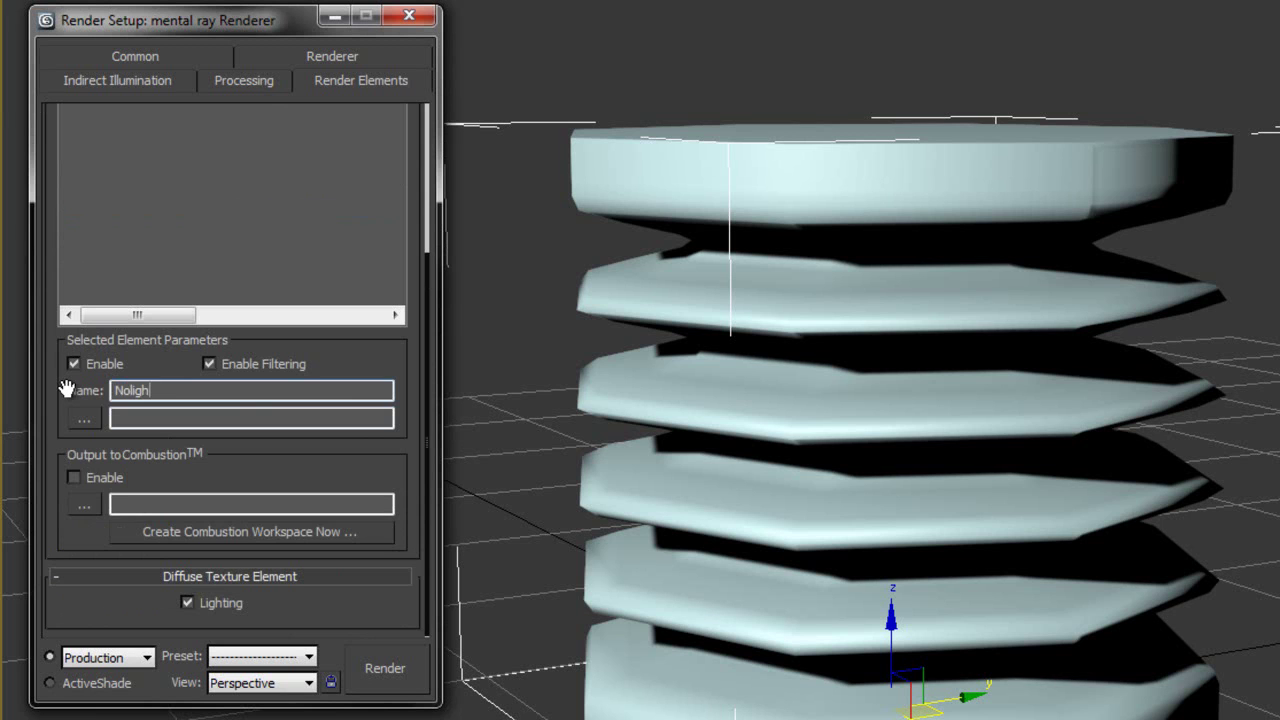
click(187, 602)
Render the perspective view and arrange the Nolight and Diffuse output windows side by side for comparison.
click(378, 670)
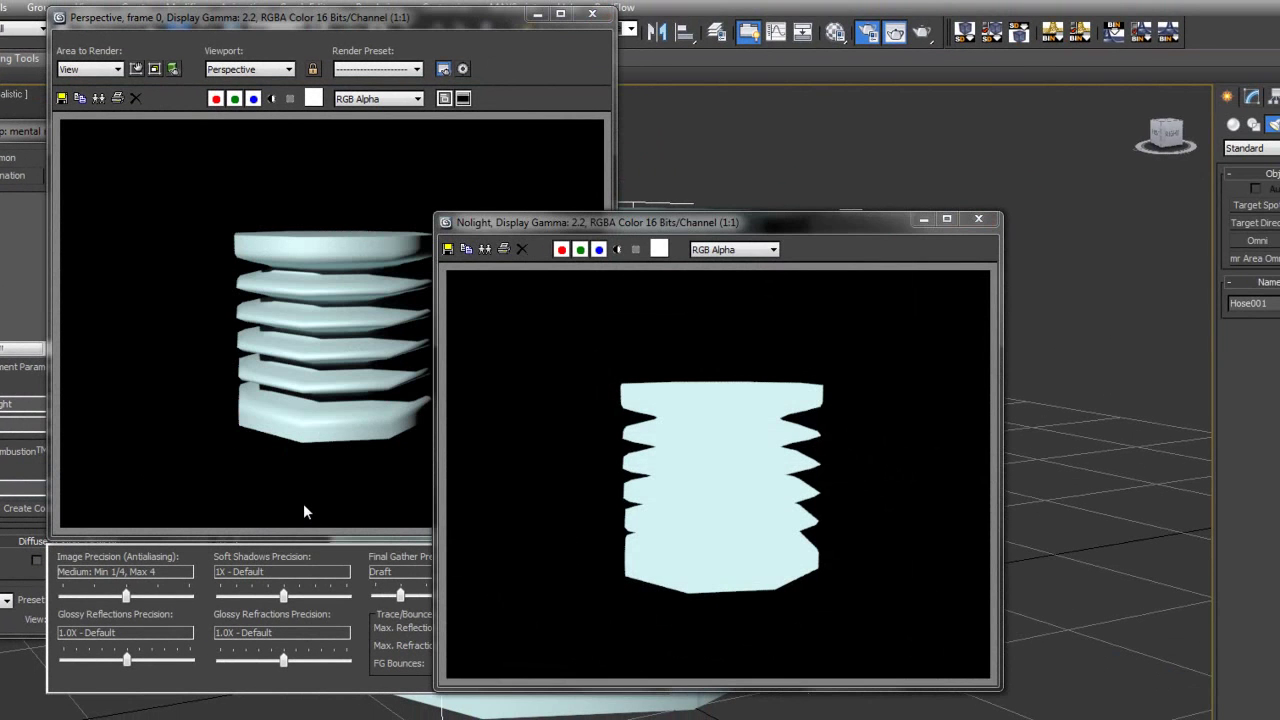
double_click(829, 219)
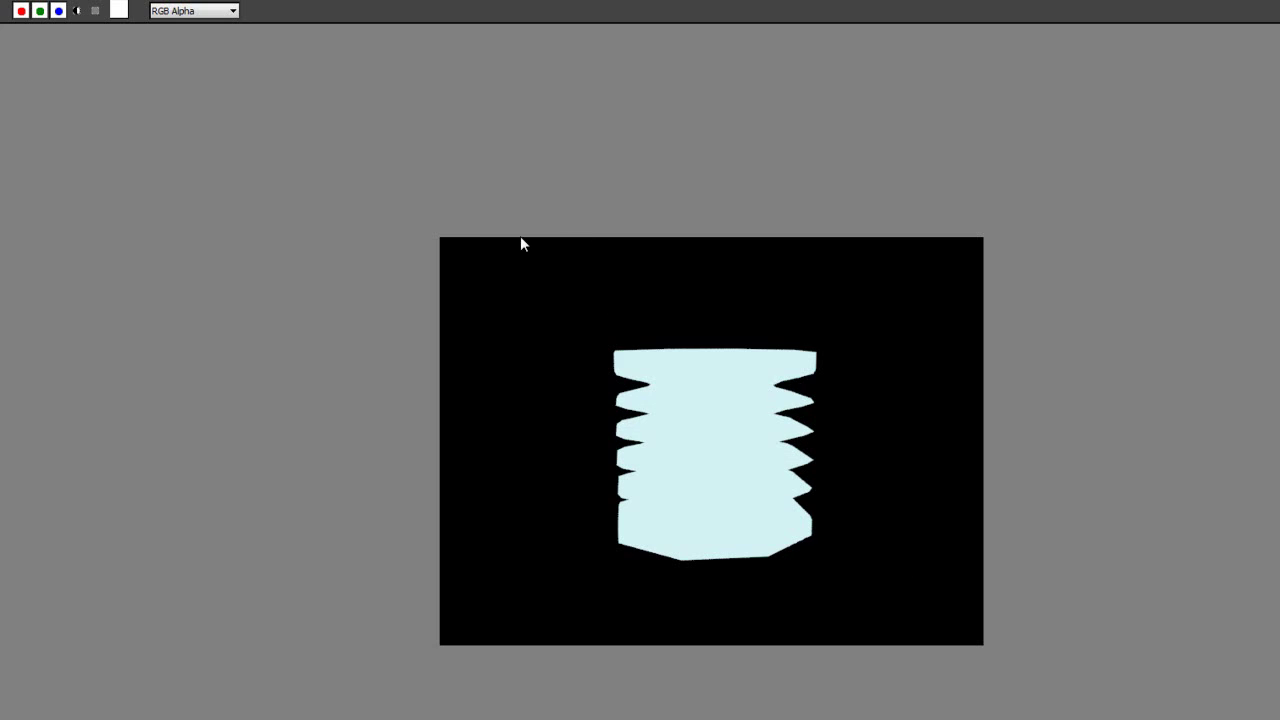
drag(921, 2, 453, 219)
drag(746, 223, 831, 240)
click(407, 220)
drag(407, 219, 362, 230)
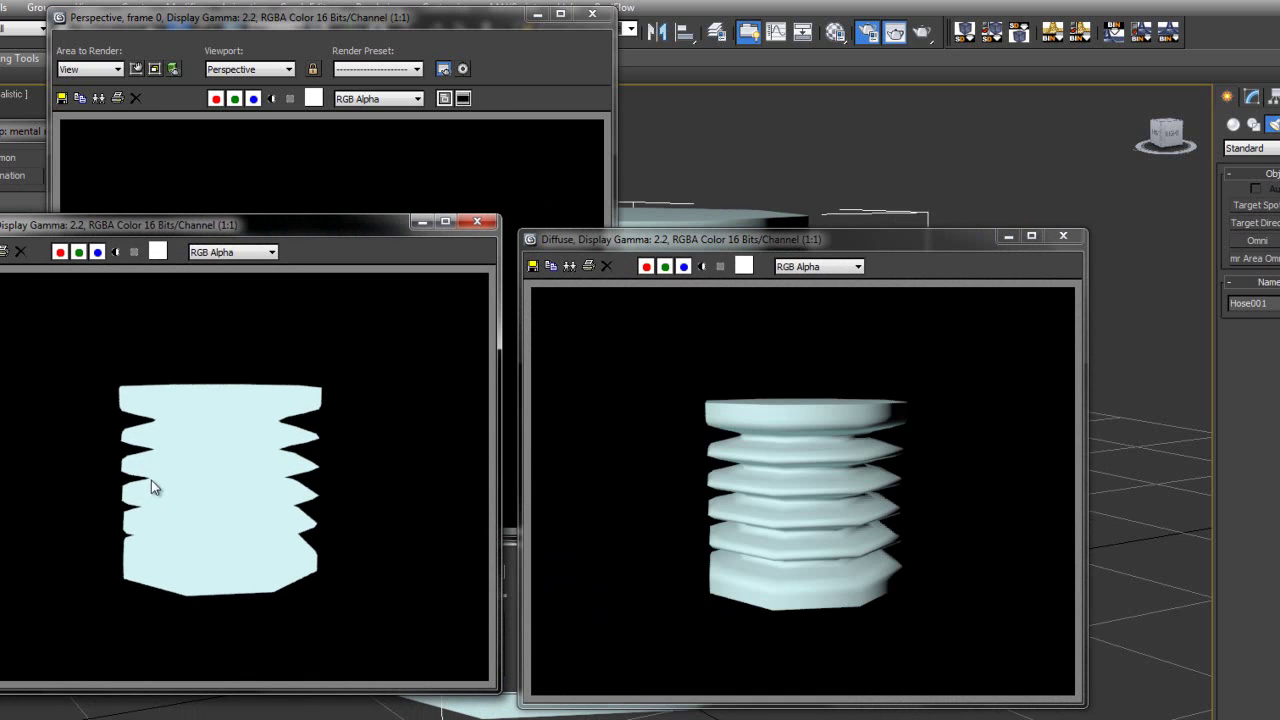
mouse_move(825, 240)
mouse_down()
mouse_move(800, 229)
mouse_move(819, 231)
mouse_up()
Close the Nolight, Diffuse and Perspective render output windows.
click(482, 224)
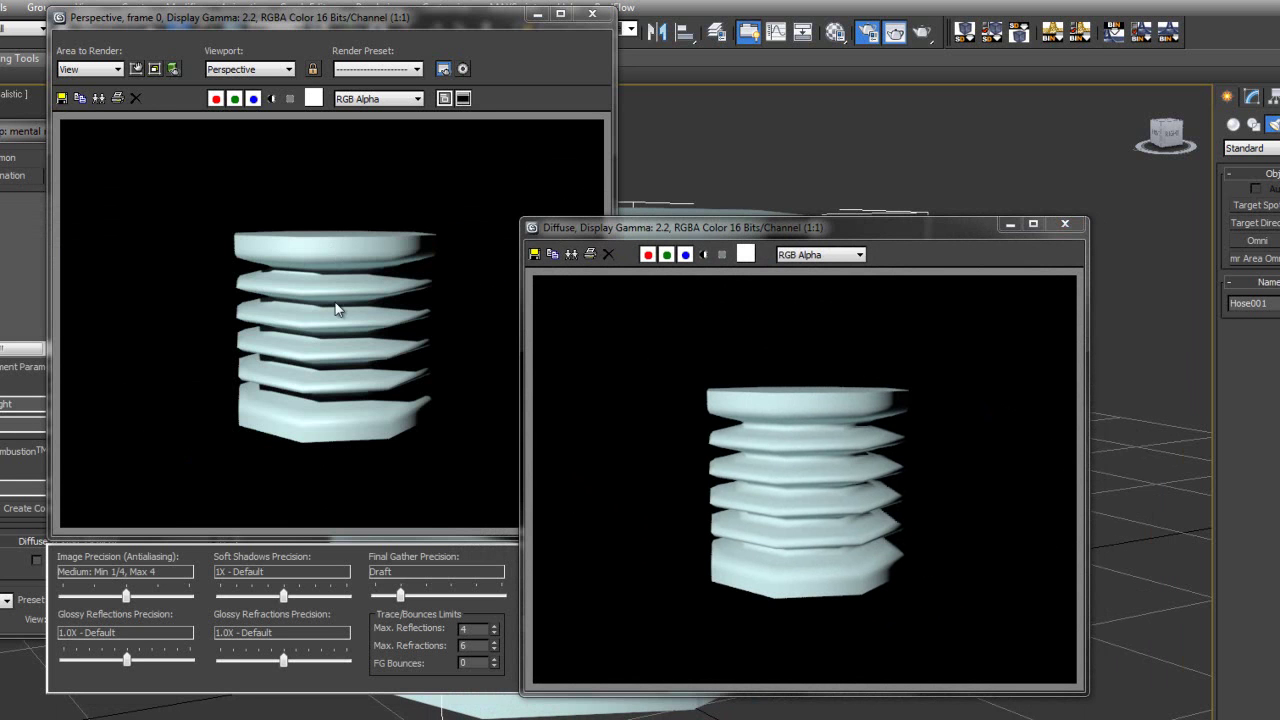
click(1065, 224)
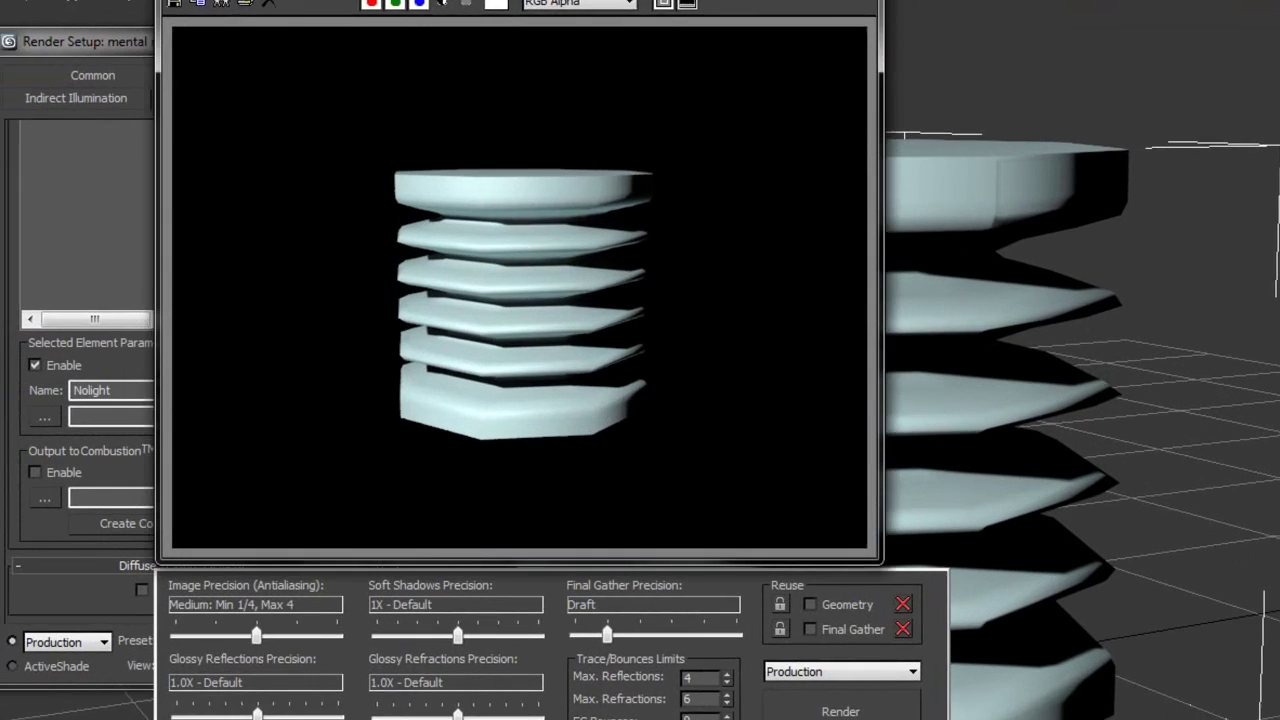
click(616, 5)
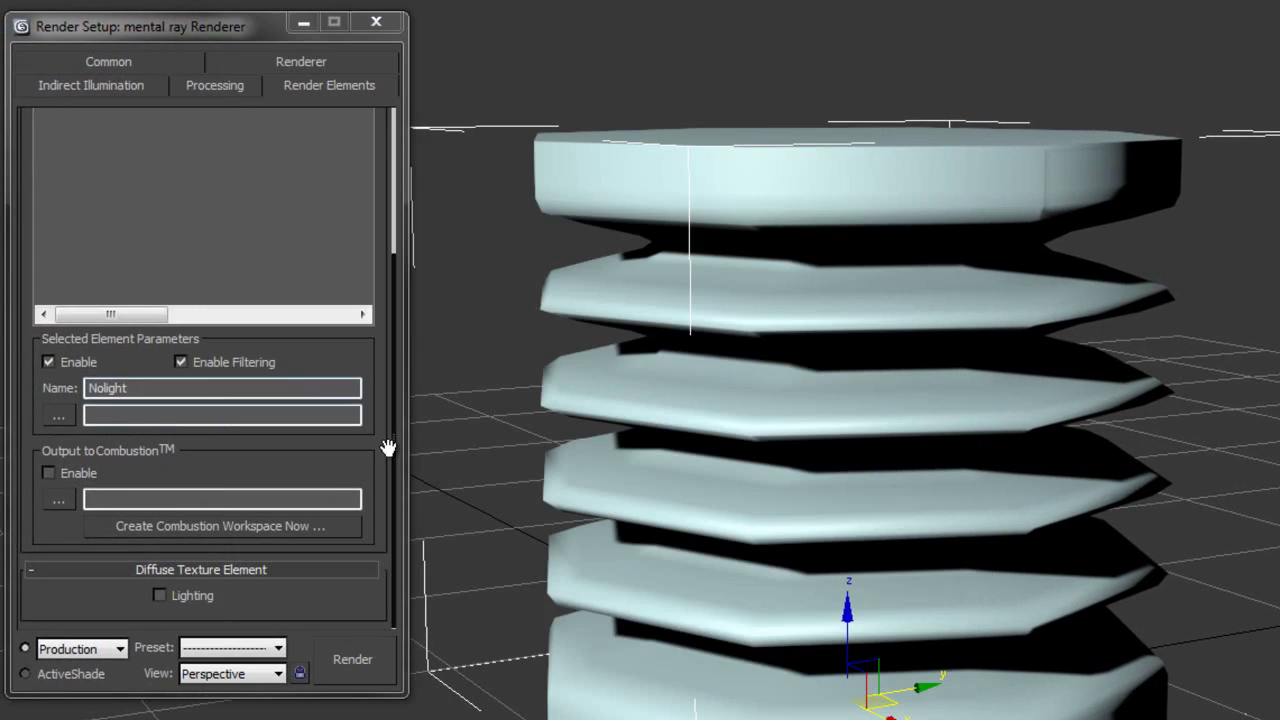
Add a Z Depth render element and close the render setup.
scroll(392, 330, up, 5)
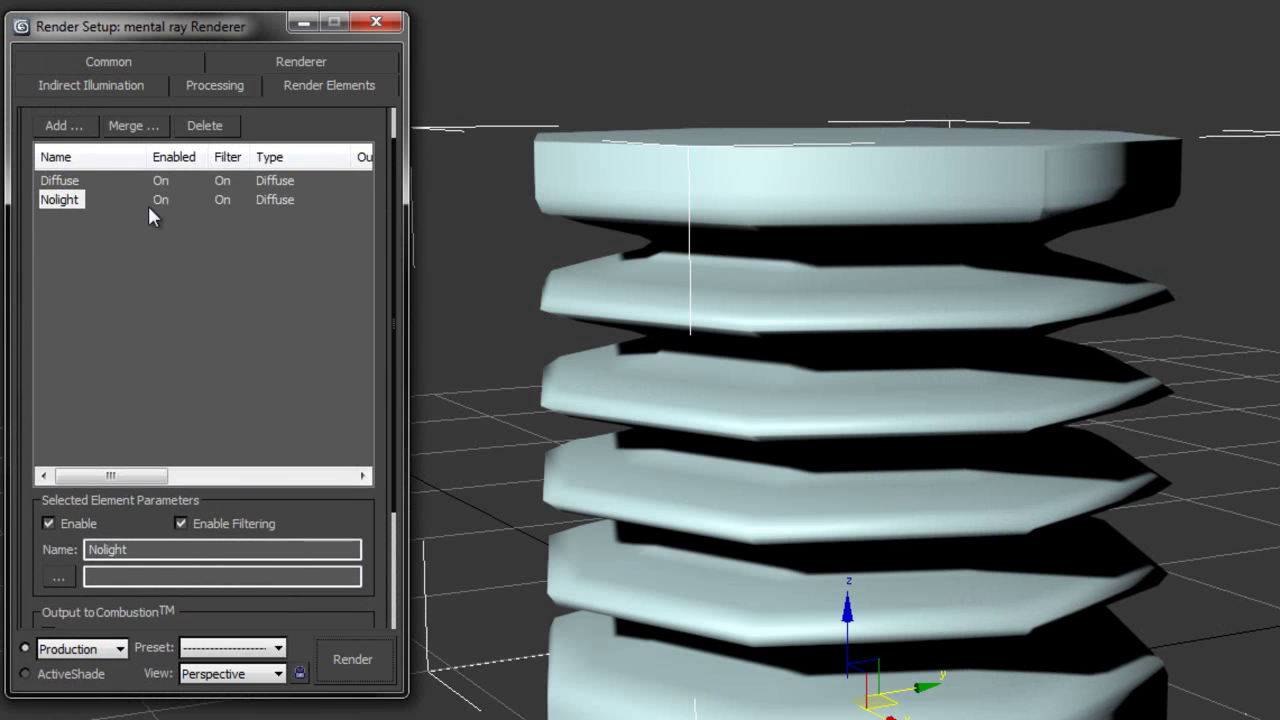
click(62, 128)
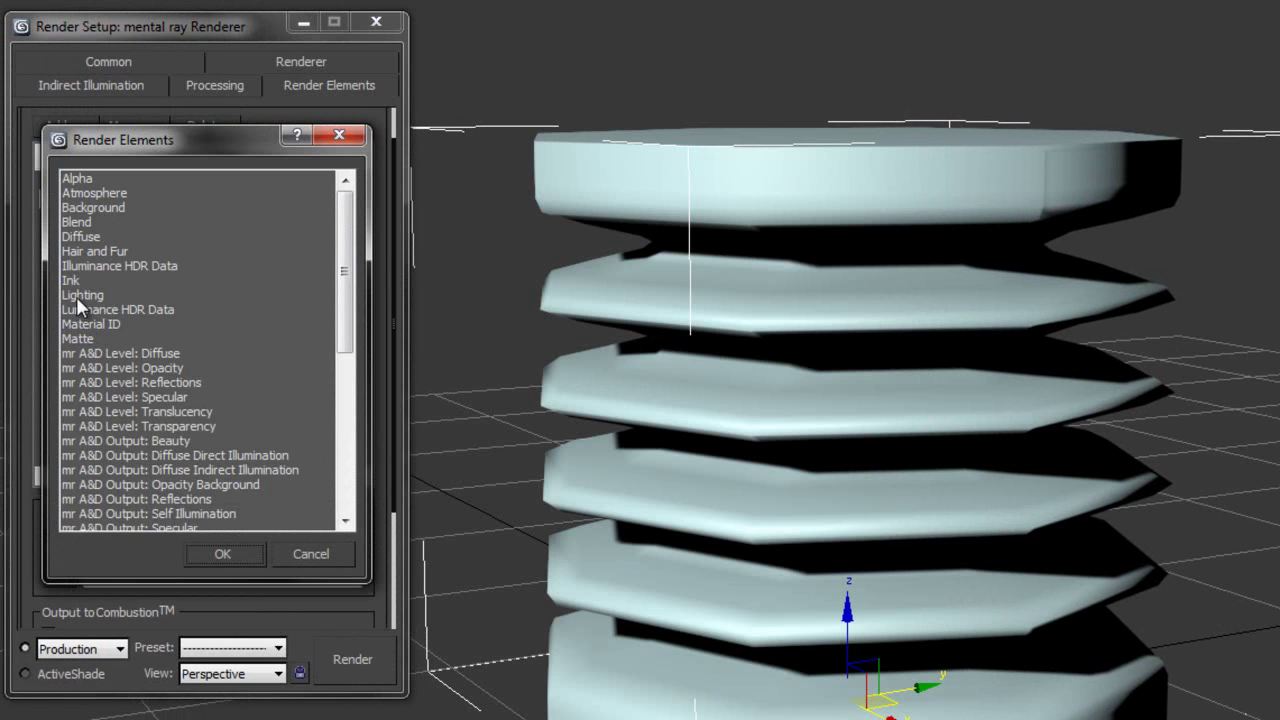
drag(341, 274, 345, 435)
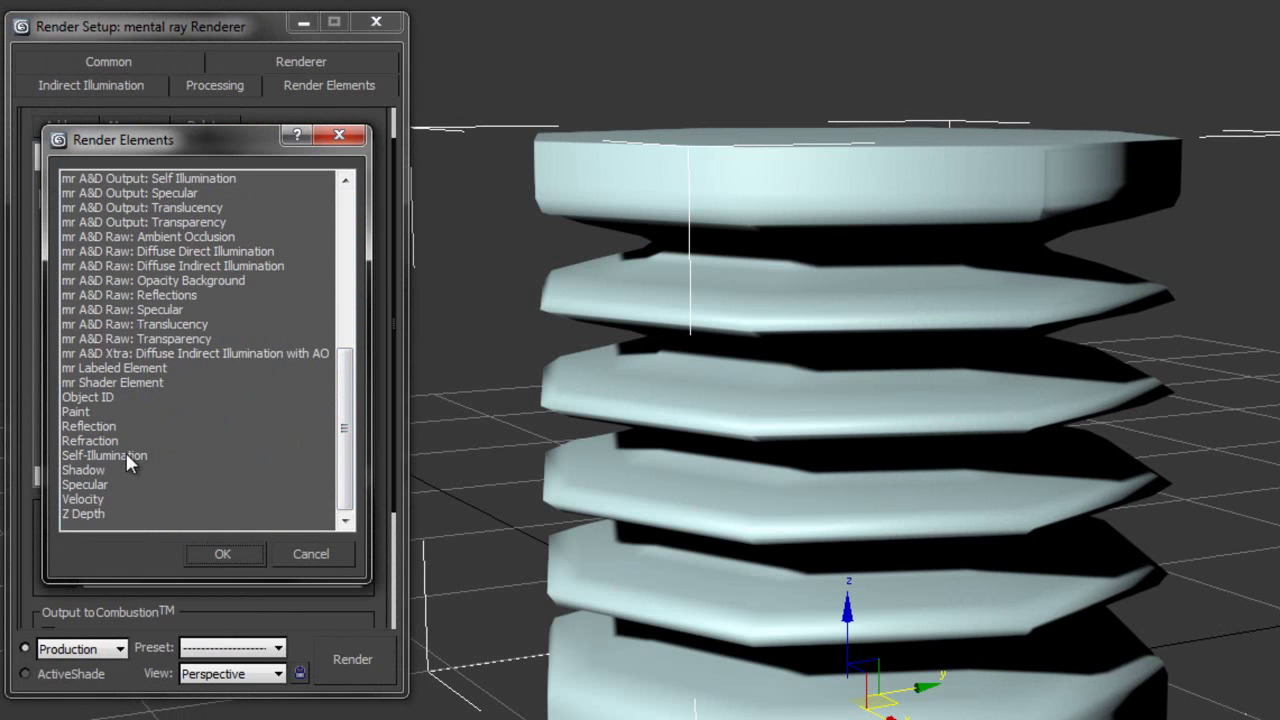
double_click(85, 513)
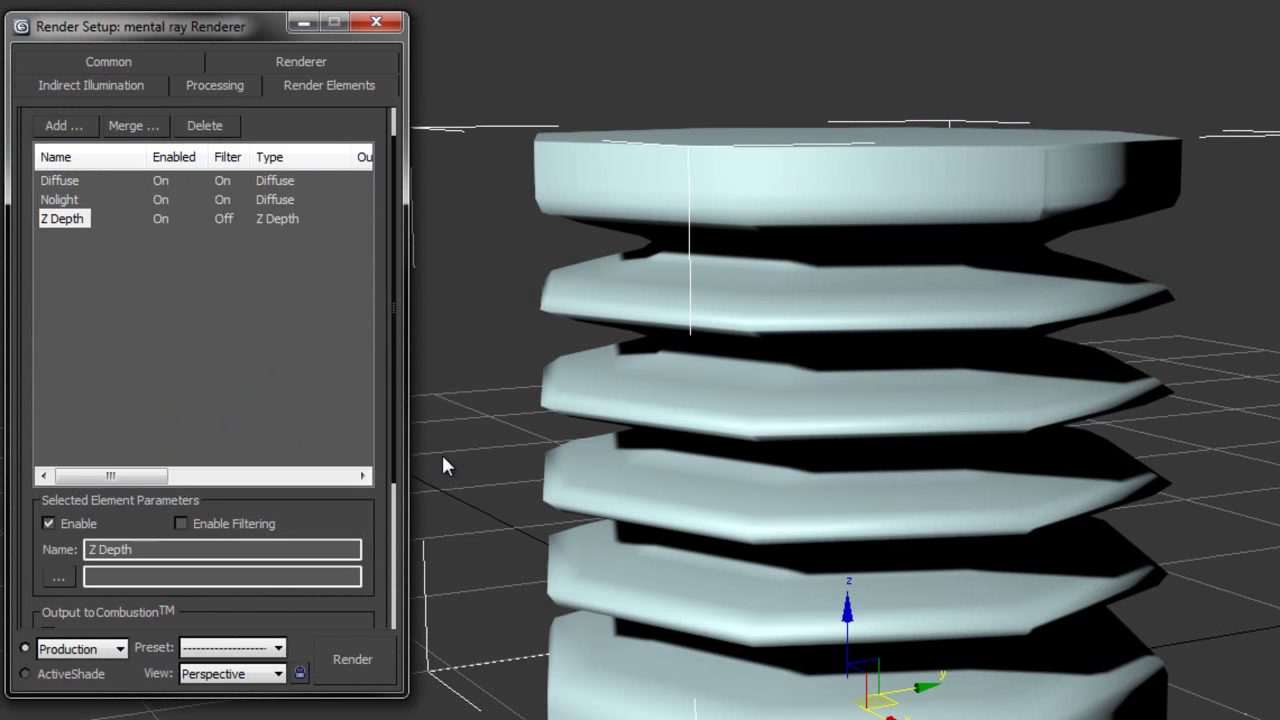
click(376, 21)
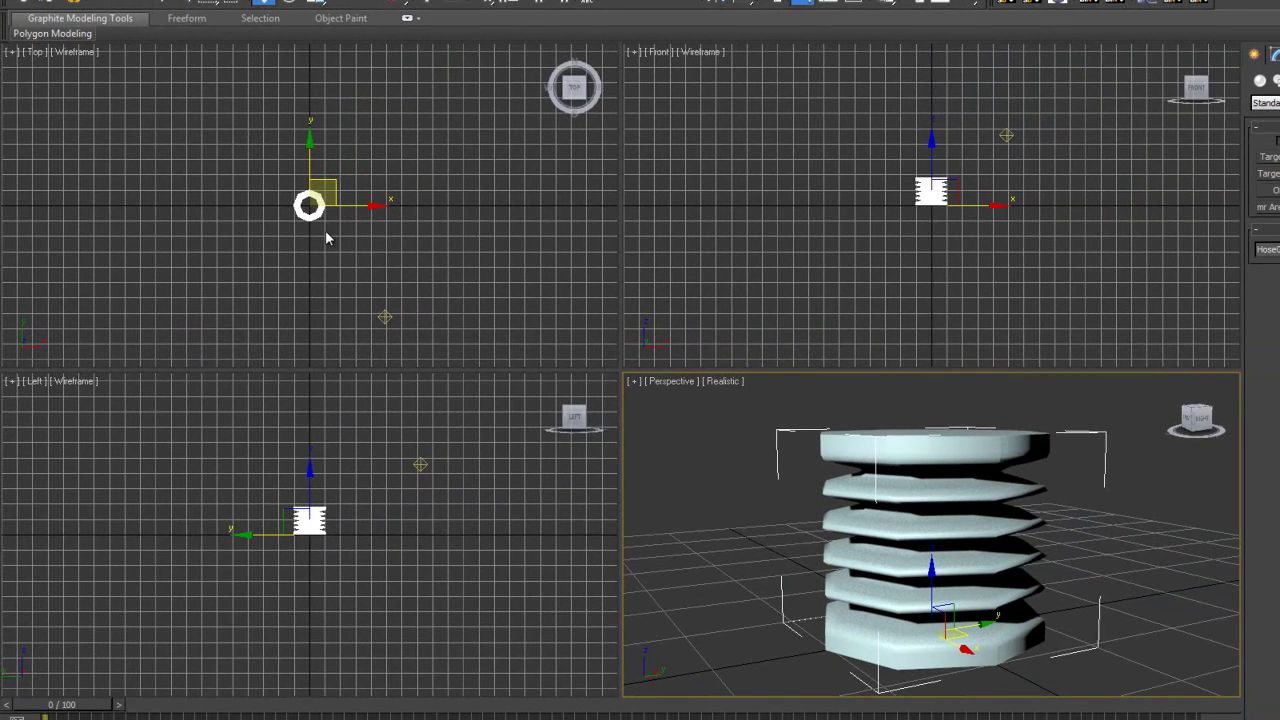
Clone the hose twice as instances in the Top view, spacing the two copies away from the original.
scroll(325, 230, up, 2)
scroll(325, 230, down, 2)
right_click(325, 232)
scroll(323, 238, up, 3)
scroll(323, 247, down, 2)
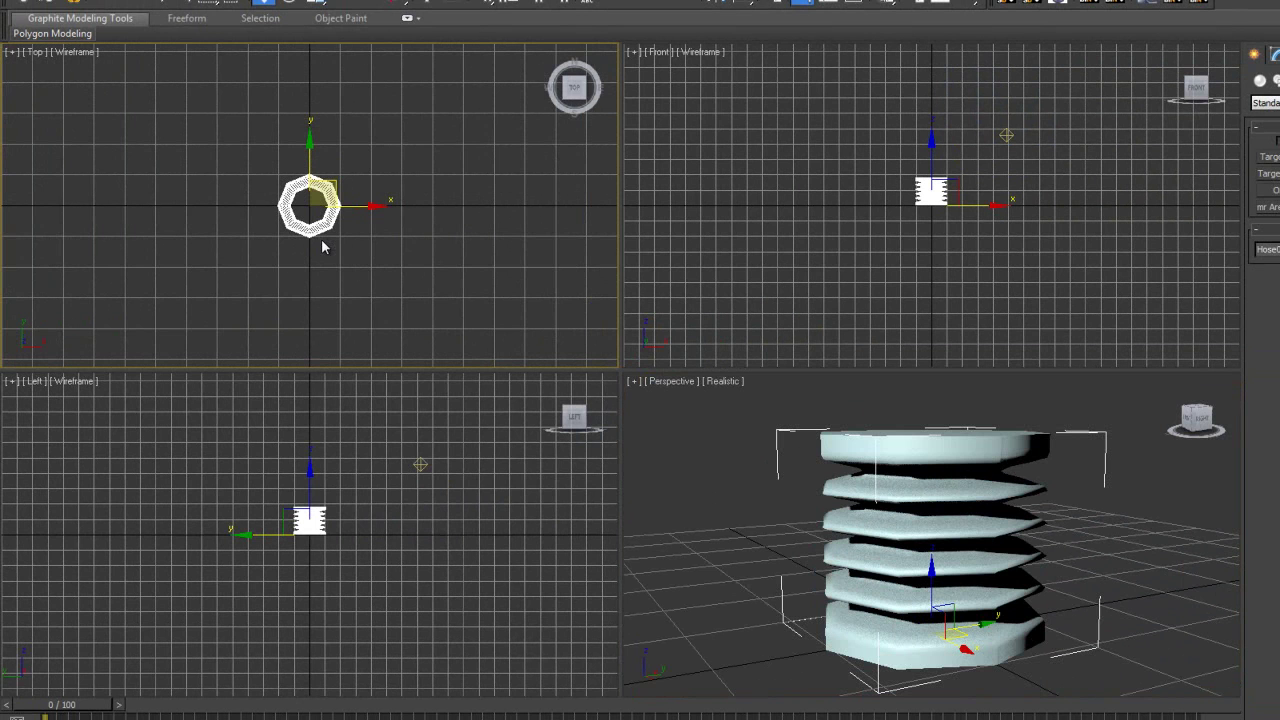
key(ctrl+v)
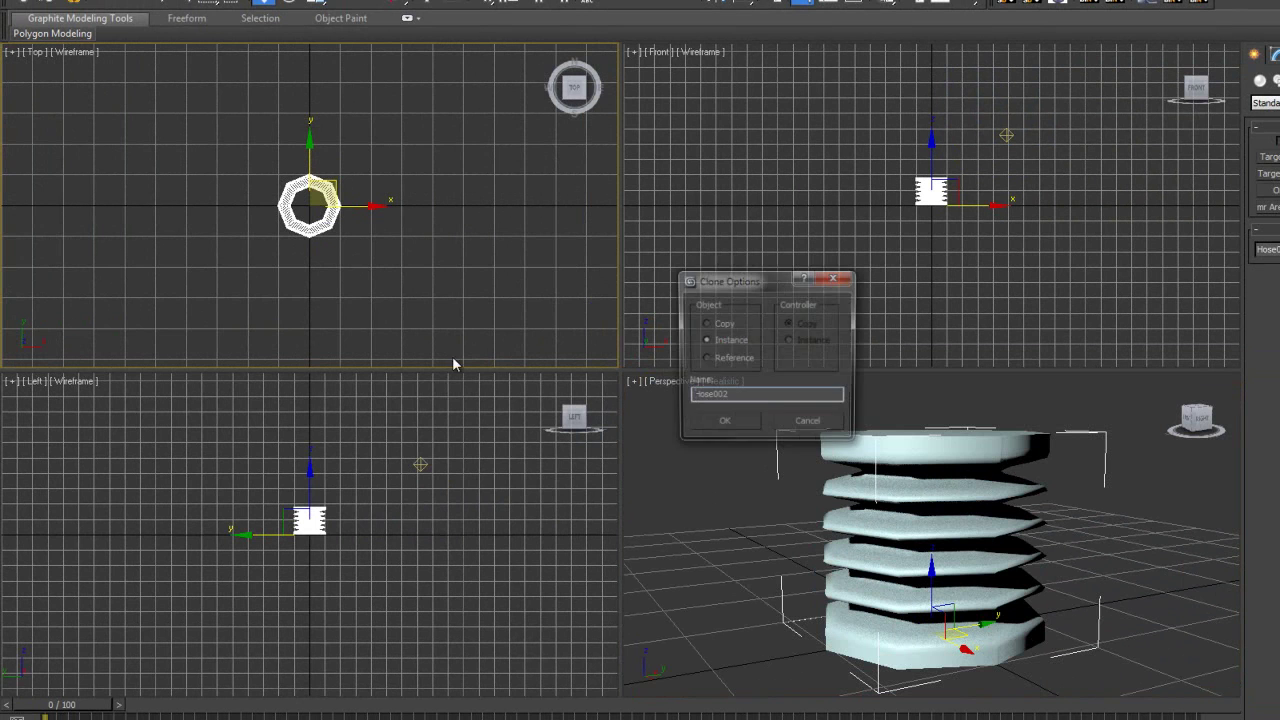
click(716, 420)
mouse_move(336, 179)
mouse_down()
mouse_move(281, 125)
mouse_move(287, 53)
mouse_move(216, 200)
mouse_move(199, 180)
mouse_move(168, 199)
mouse_up()
click(716, 420)
Maximize the Perspective viewport and show its safe frame around the three hoses.
click(695, 475)
key(alt+w)
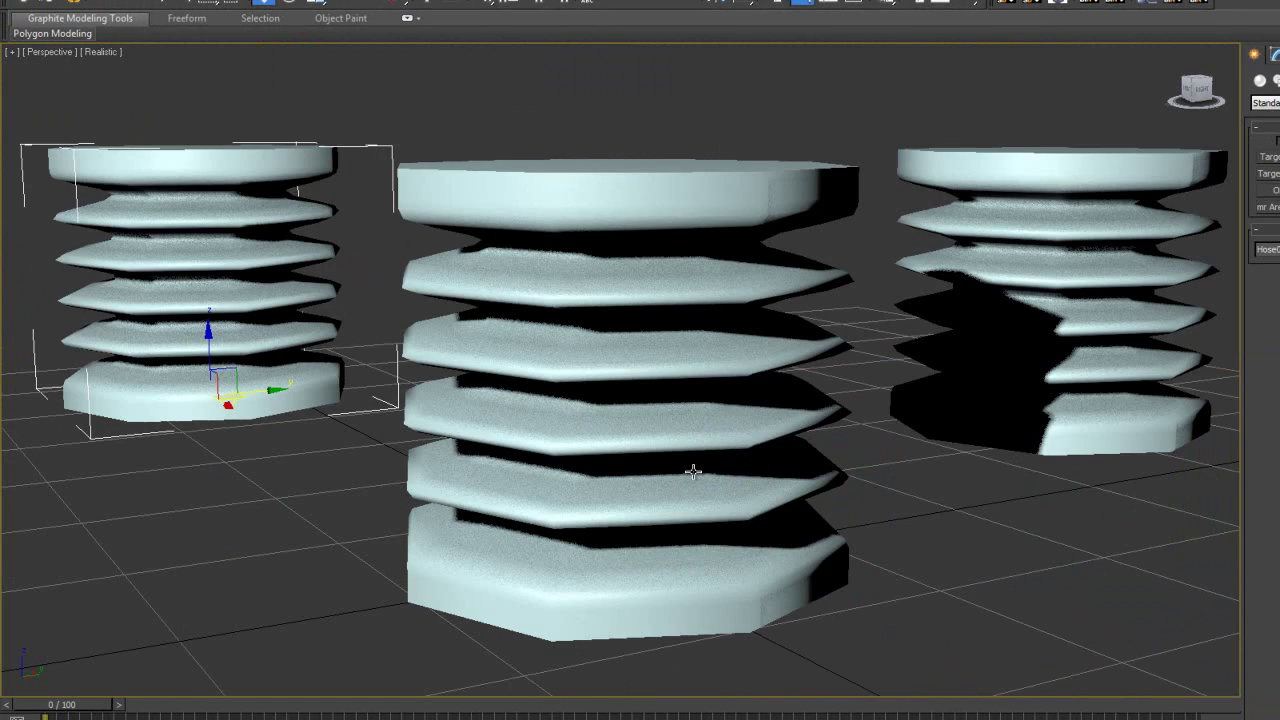
key(shift+f)
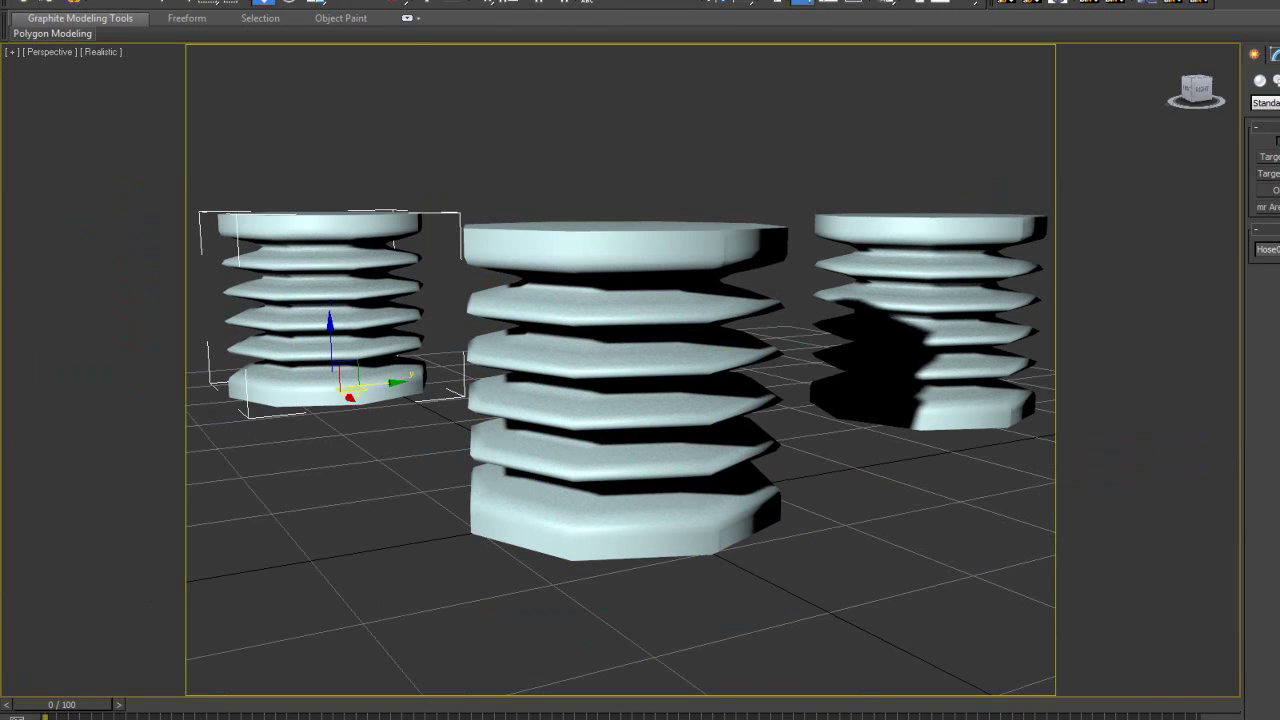
Reopen the render setup, bring up the Z Depth element parameters and render the three hoses.
click(448, 0)
click(456, 12)
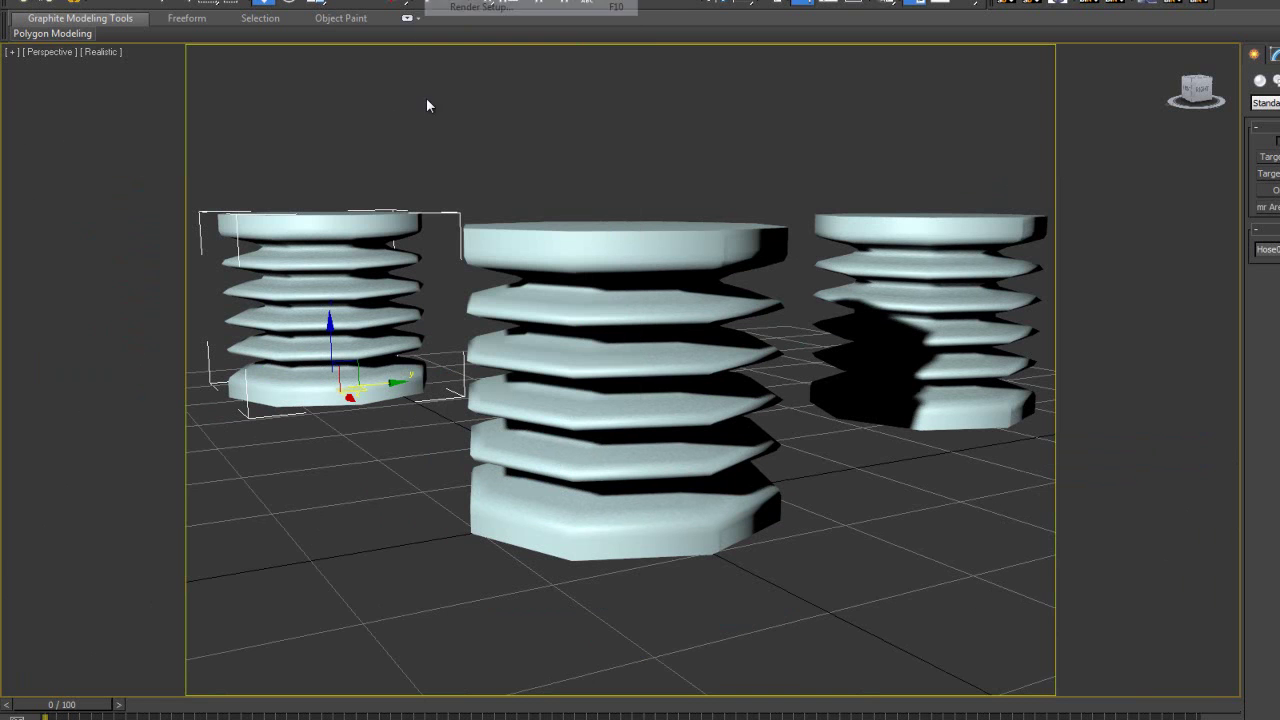
click(234, 122)
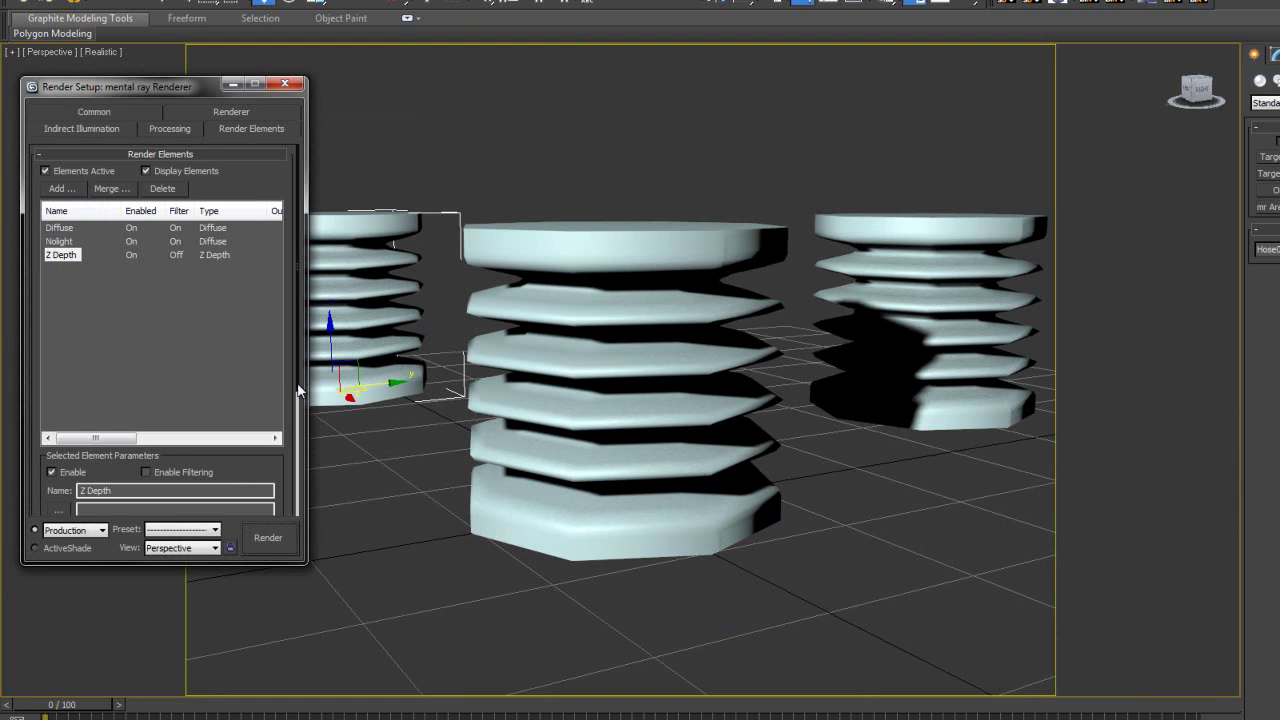
drag(298, 386, 298, 527)
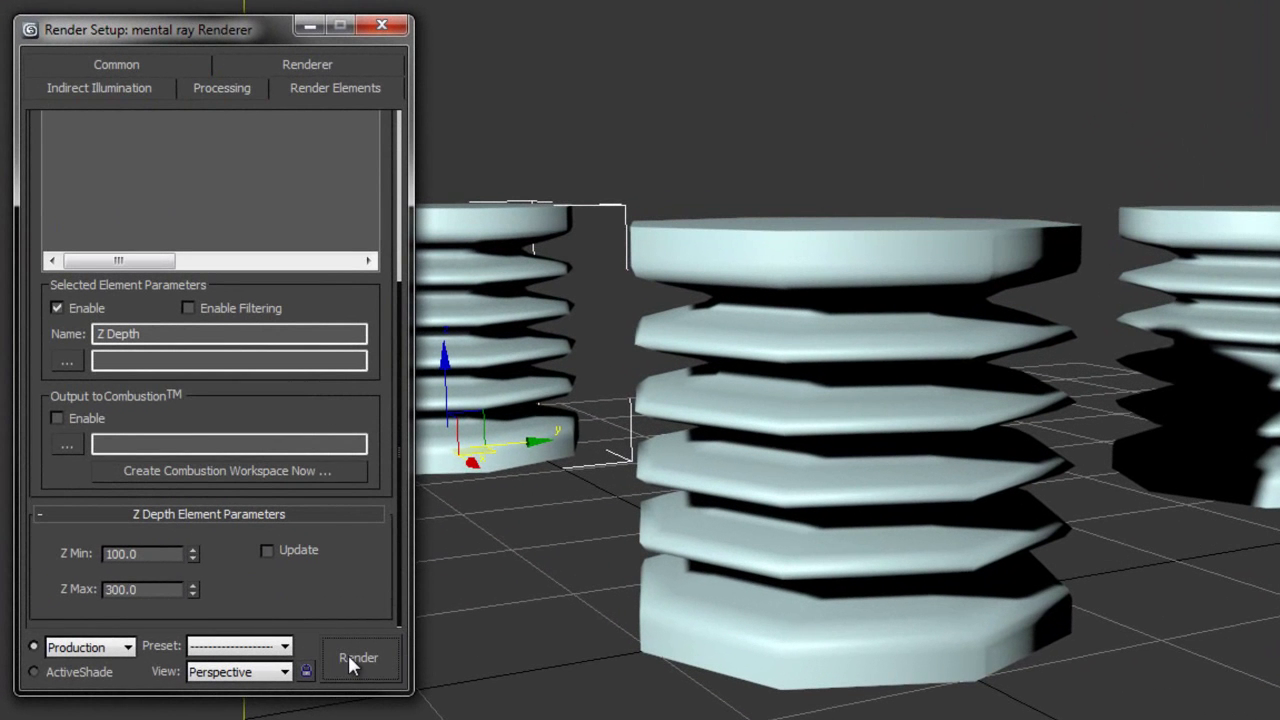
click(352, 658)
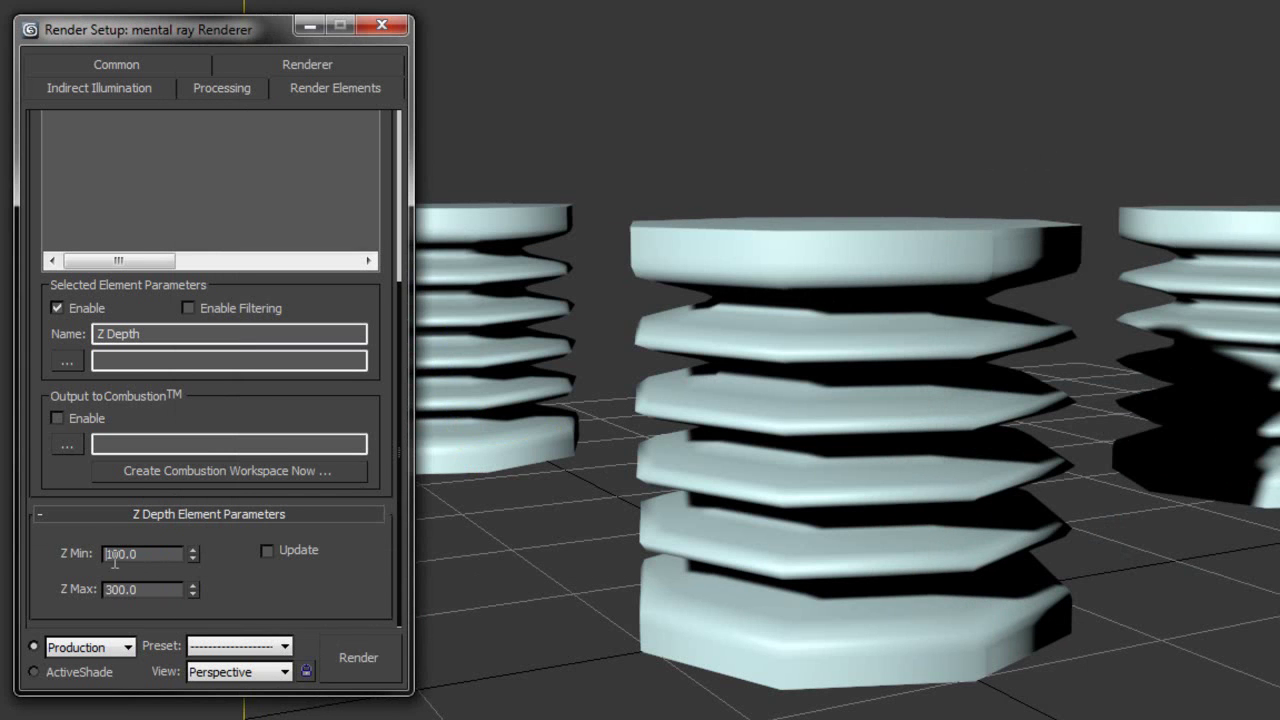
Set the Z Depth element's Z Min to 0 and Z Max to 100, and render the three hoses.
drag(134, 556, 97, 556)
key(0)
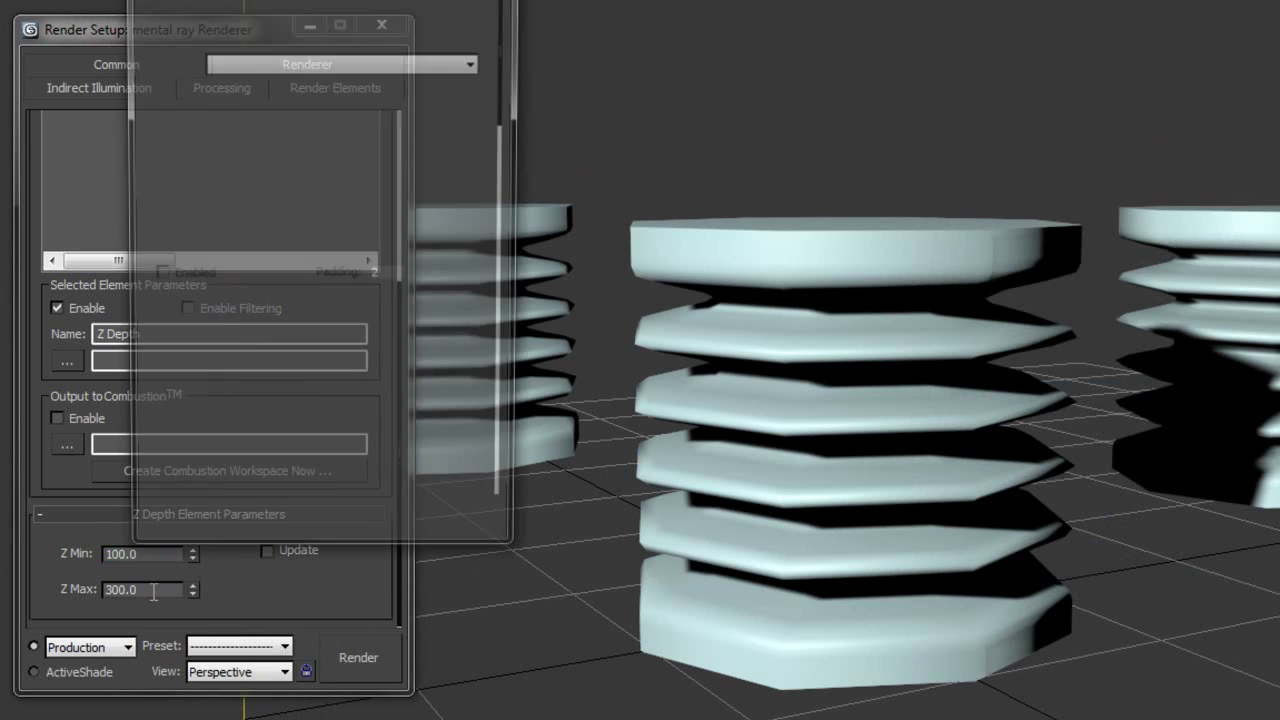
key(0)
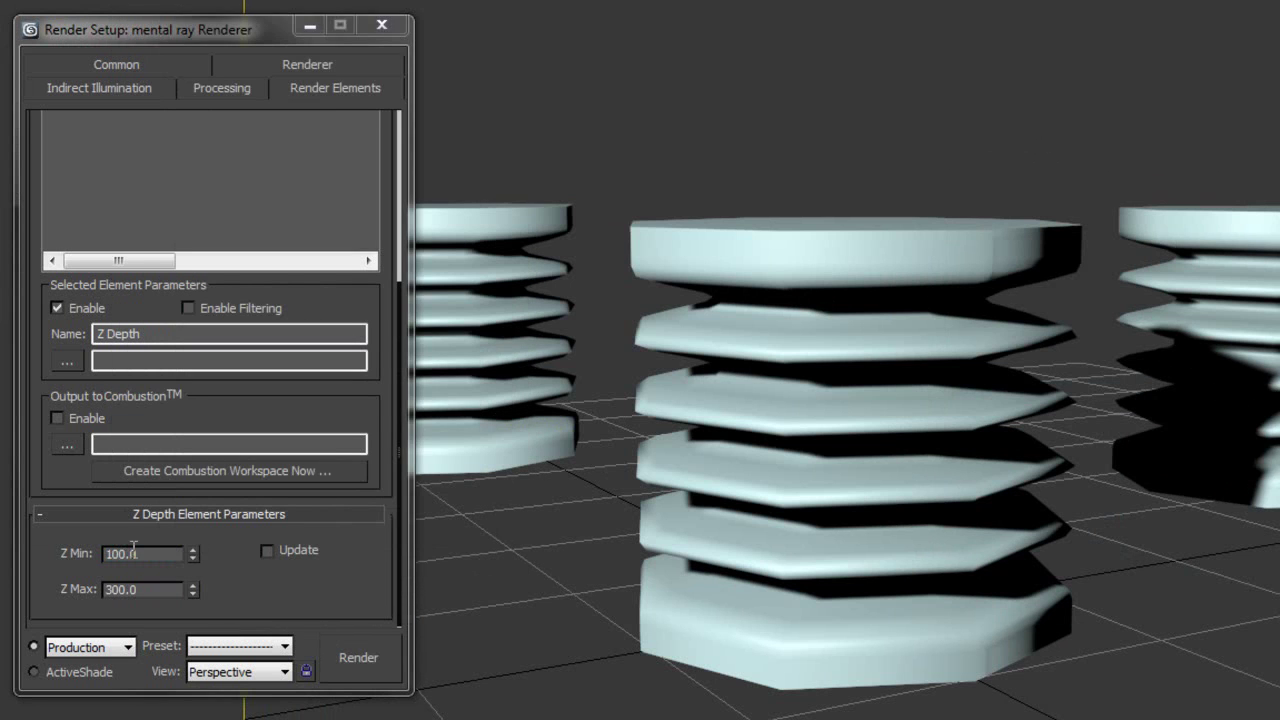
click(141, 553)
key(BackSpace)
key(BackSpace)
key(BackSpace)
key(BackSpace)
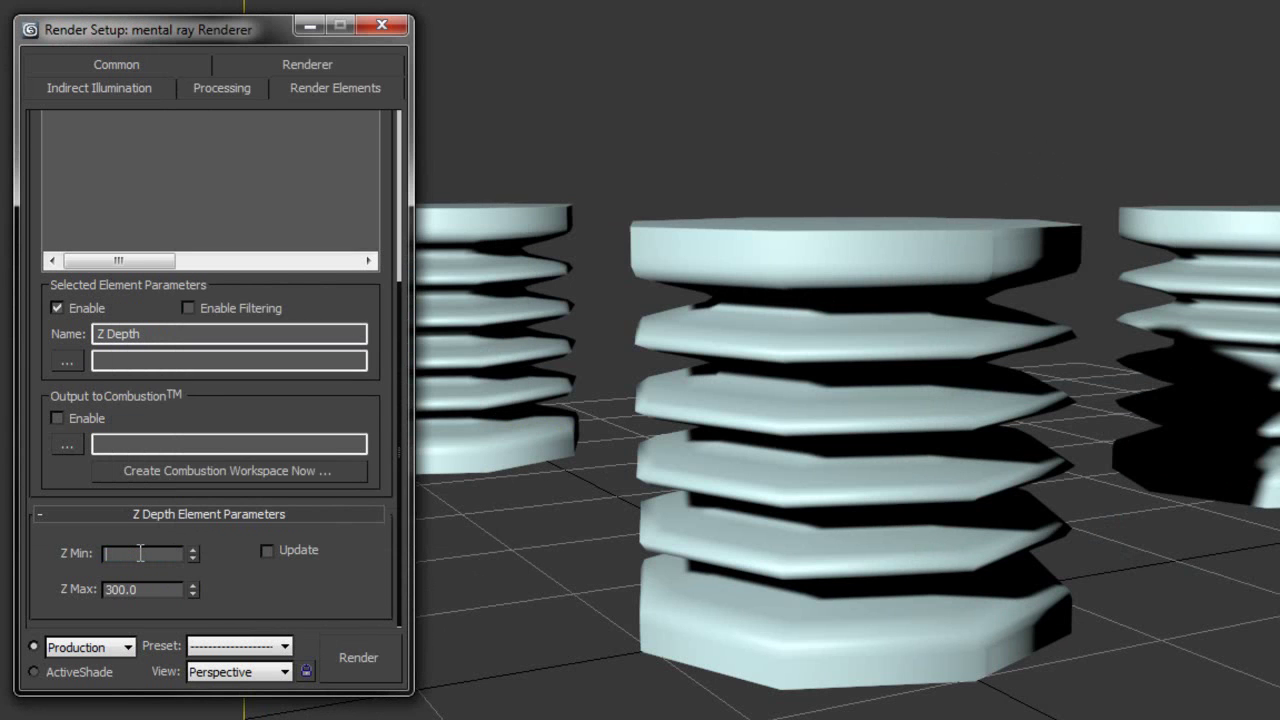
text(0)
key(Tab)
click(342, 659)
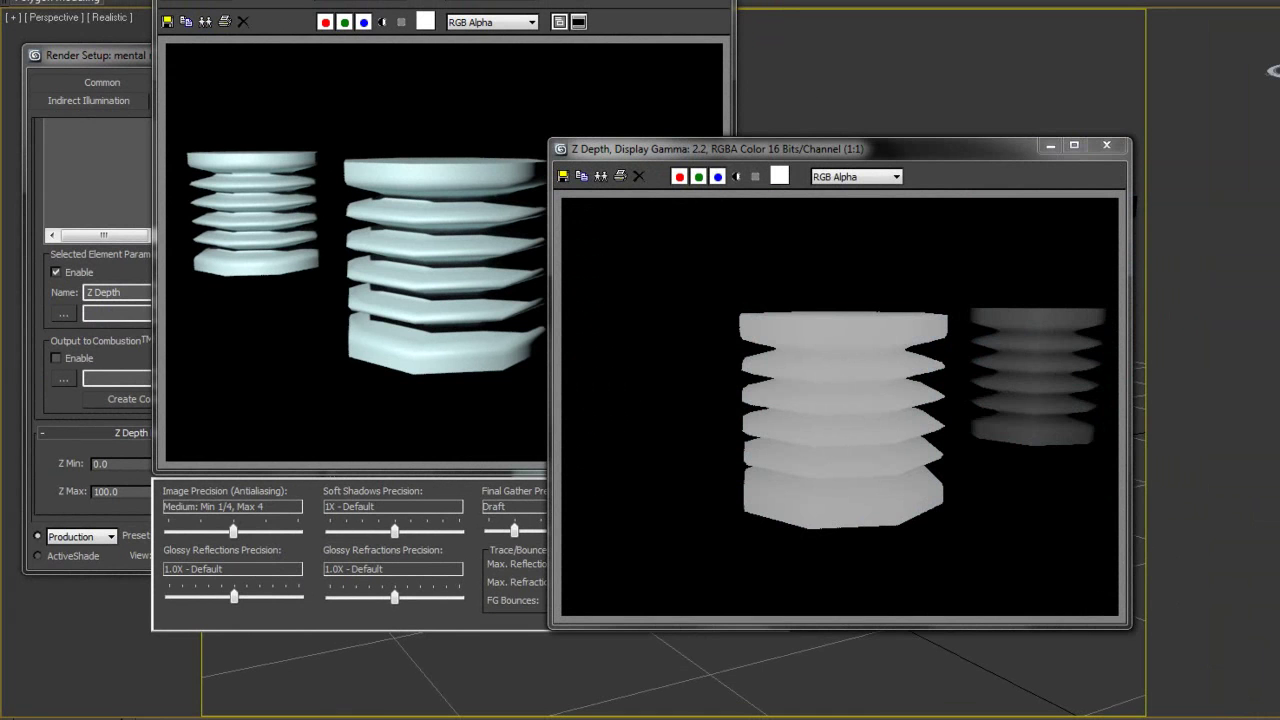
Examine the hoses' brightness in the rendered Z Depth pass and close the rendered pass windows.
mouse_move(776, 719)
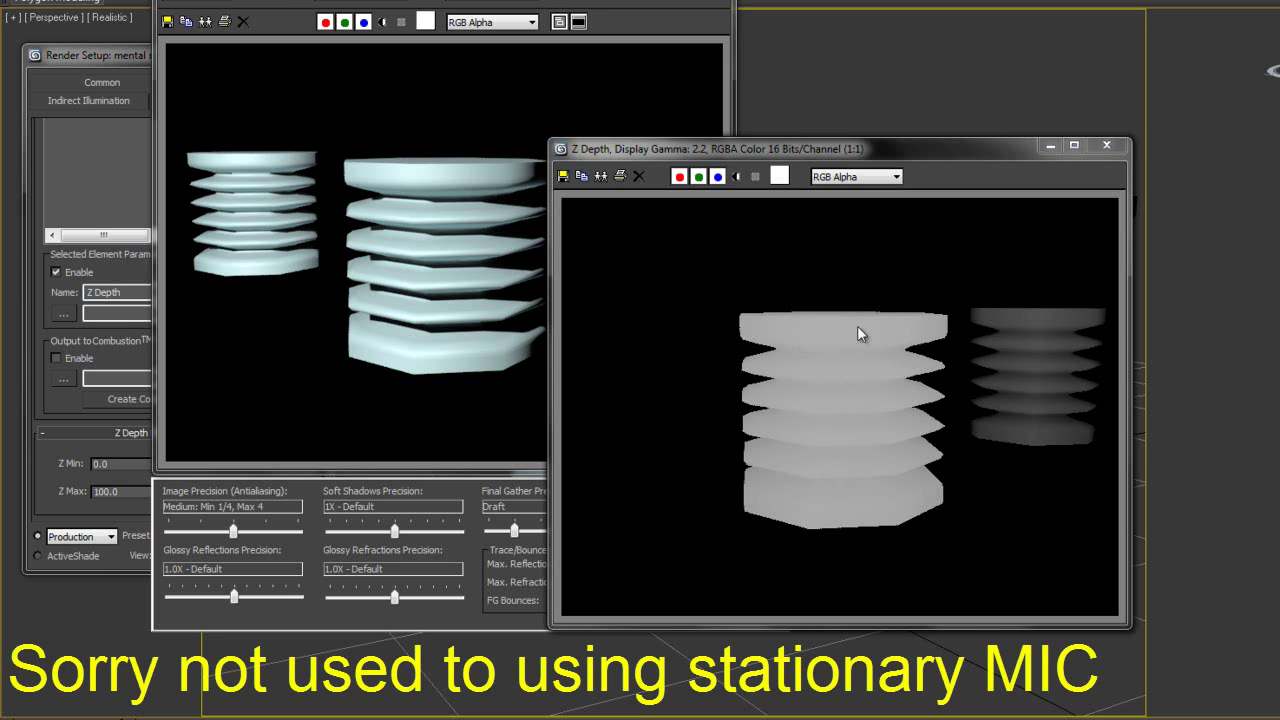
click(1105, 147)
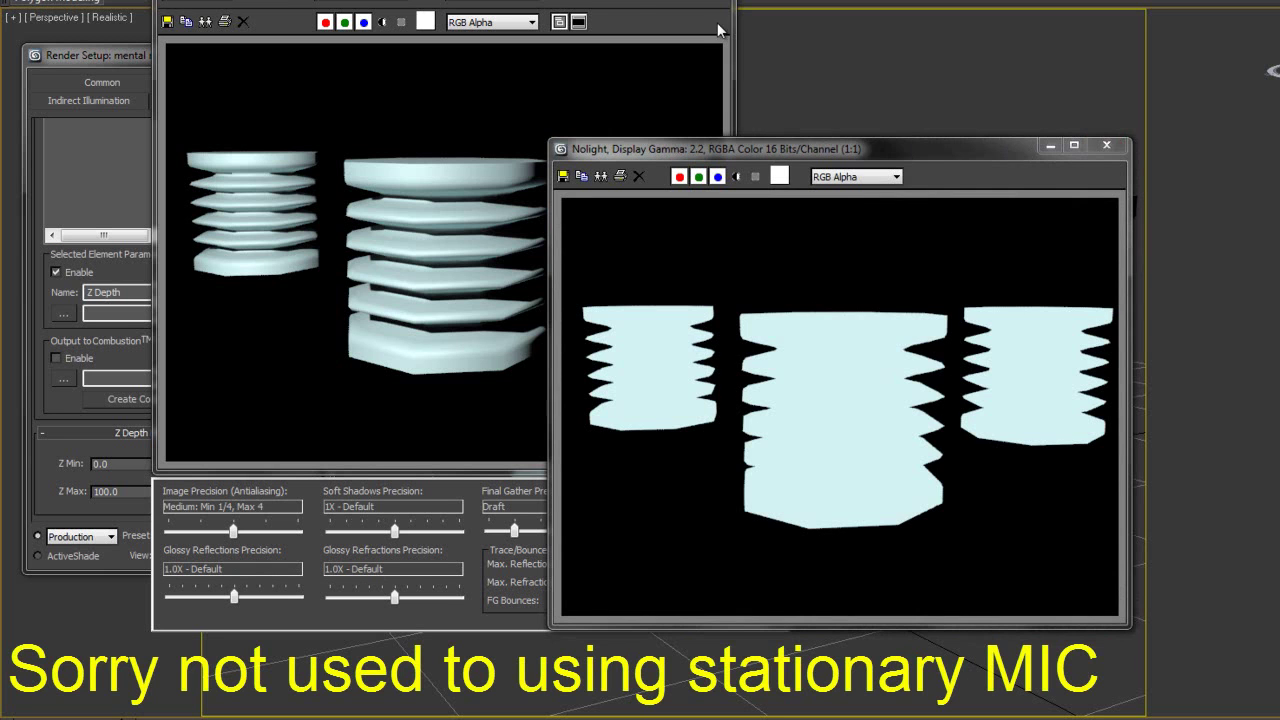
click(1096, 151)
click(1096, 151)
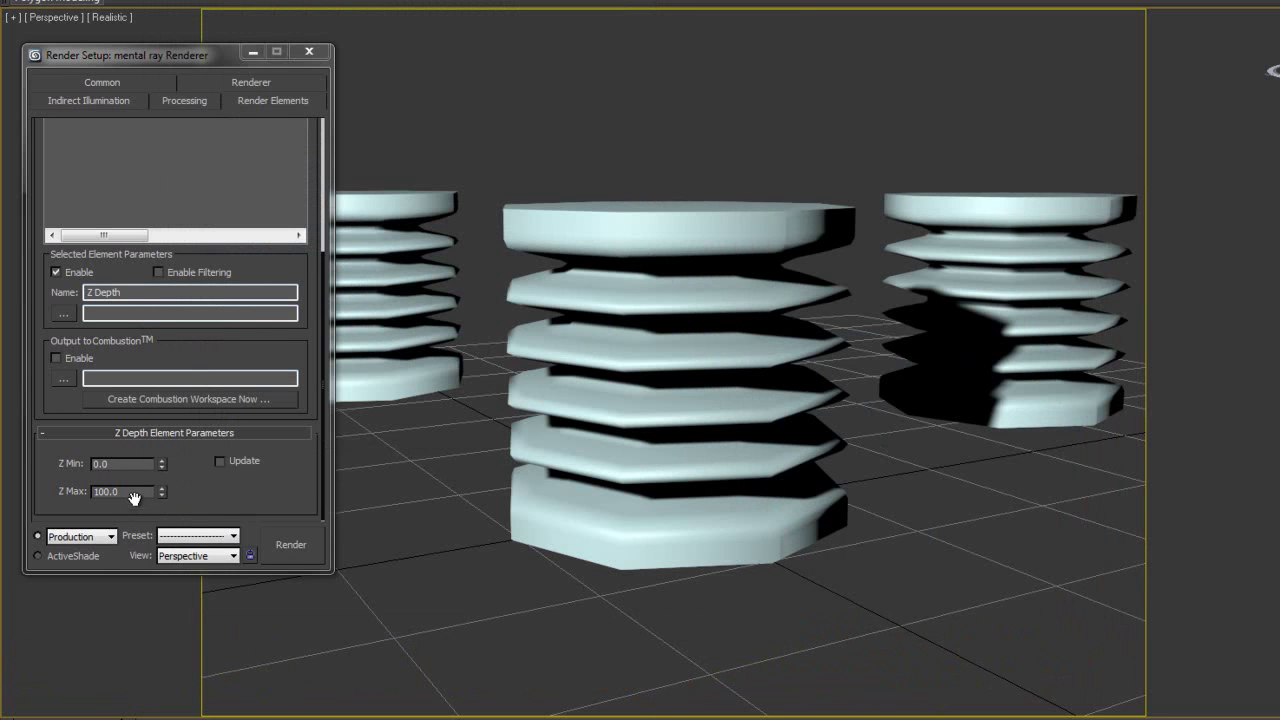
Set the Z Depth element's Z Max to 150, render the hoses again and close the rendered pass windows.
double_click(134, 491)
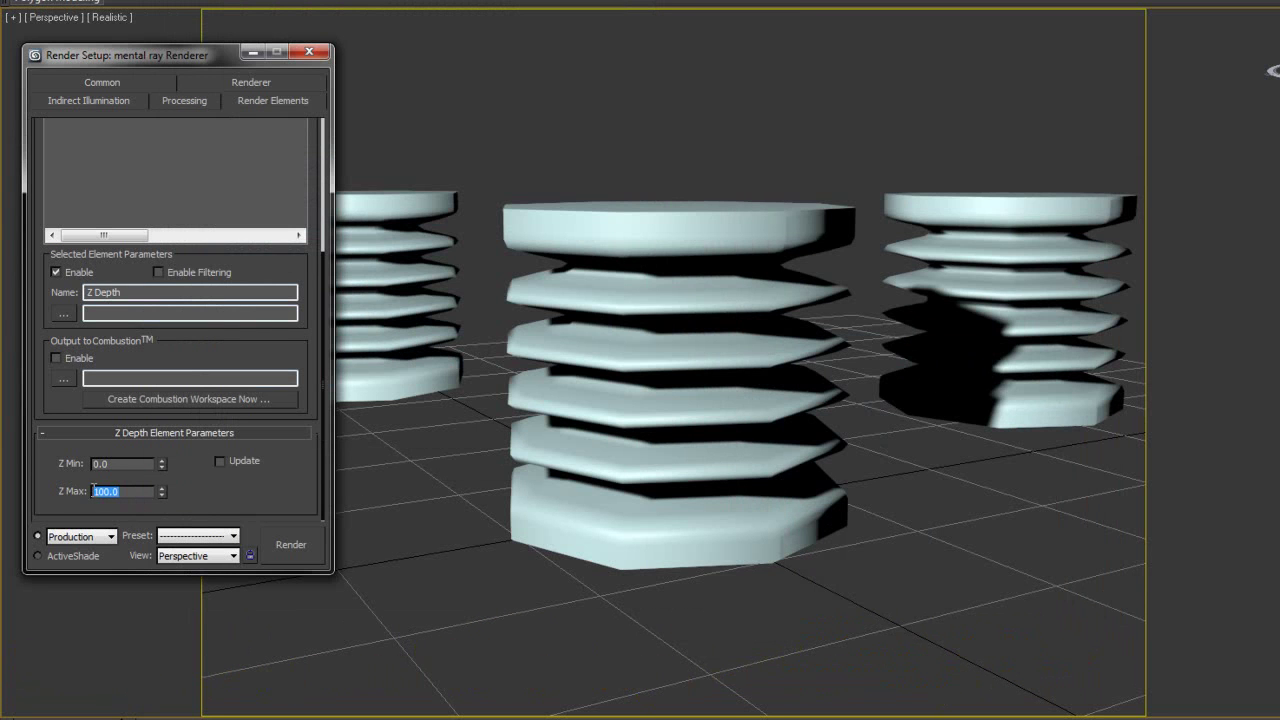
text(150)
click(285, 543)
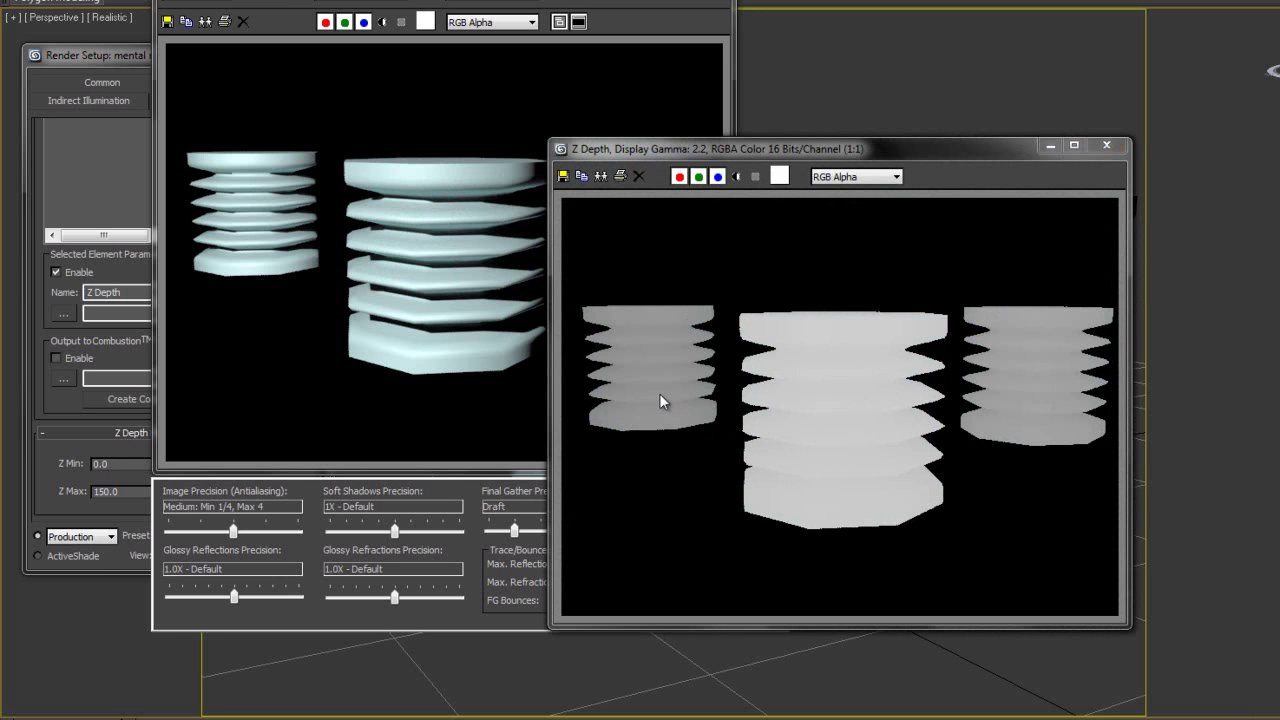
click(1102, 147)
click(1099, 148)
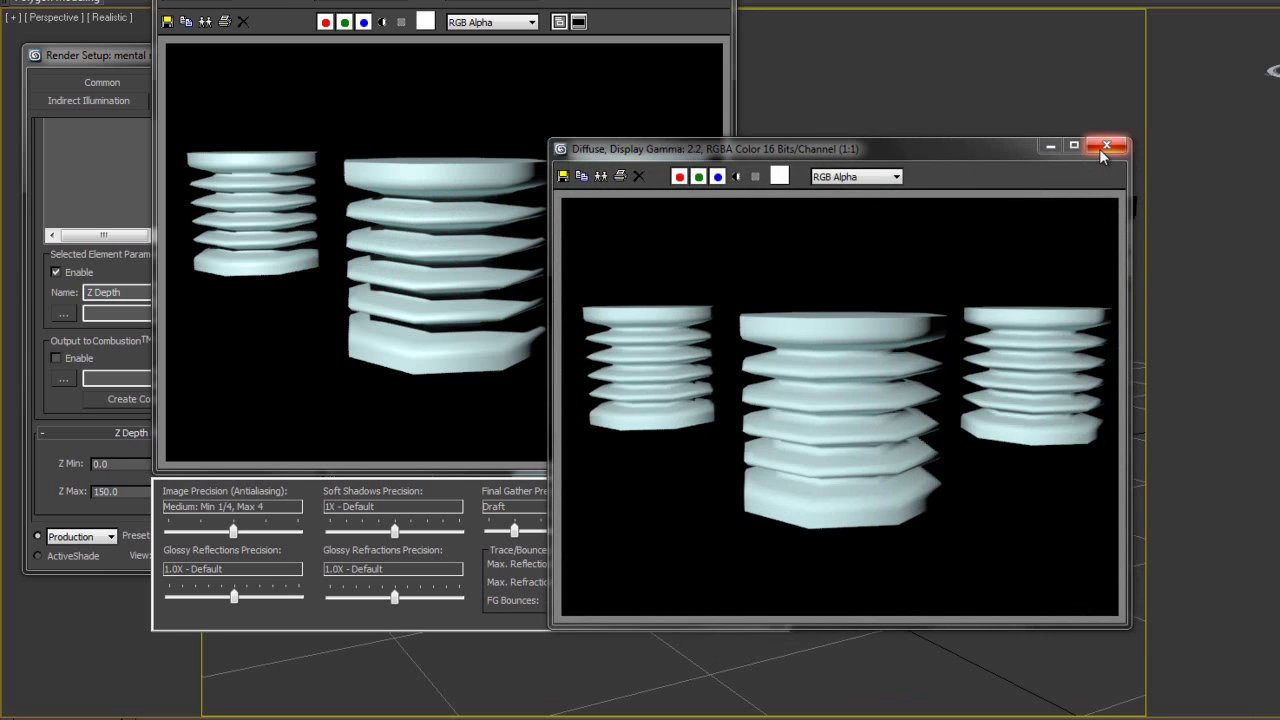
click(1099, 148)
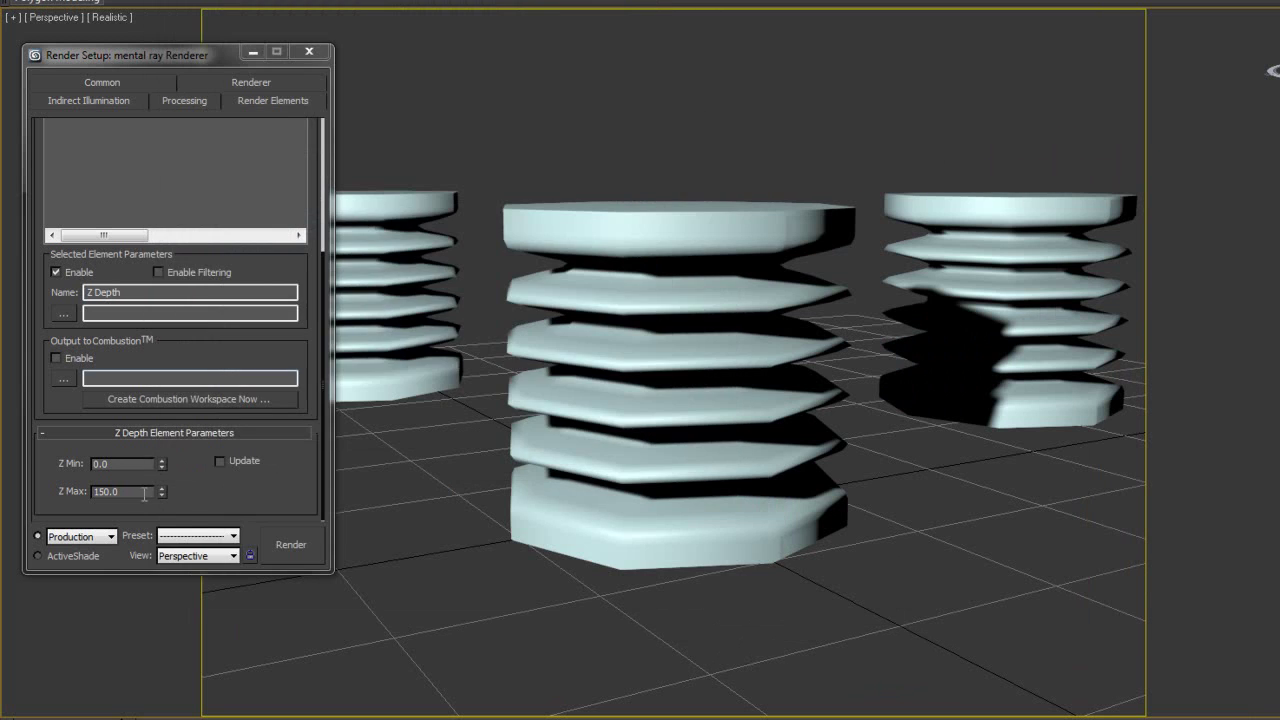
double_click(115, 491)
click(220, 493)
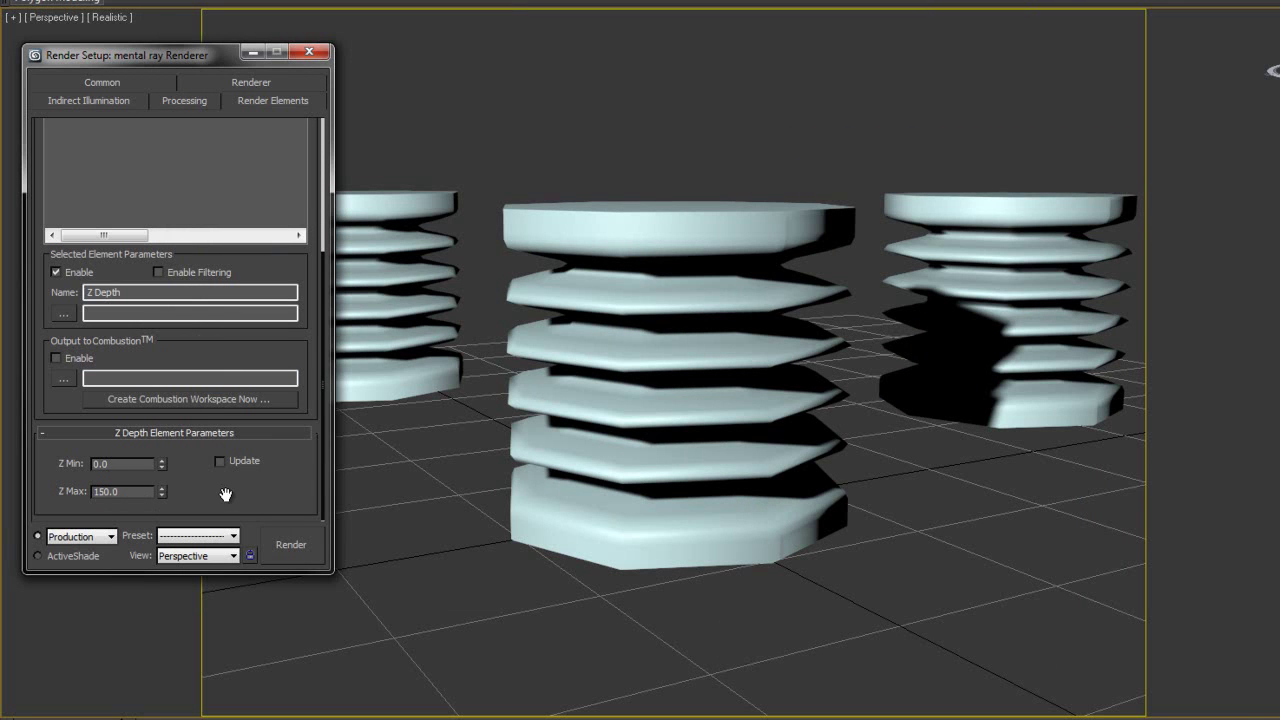
Add an mr Shader Element to the render elements list.
drag(321, 305, 317, 157)
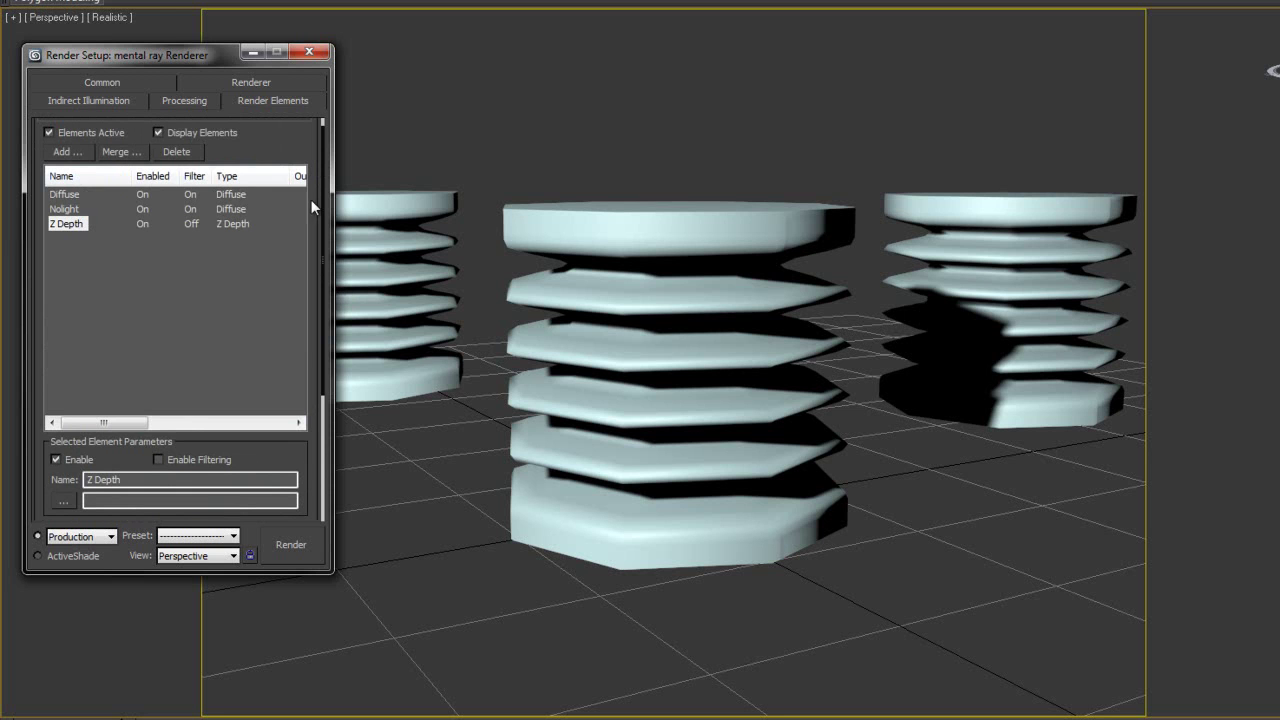
click(66, 151)
drag(286, 238, 275, 388)
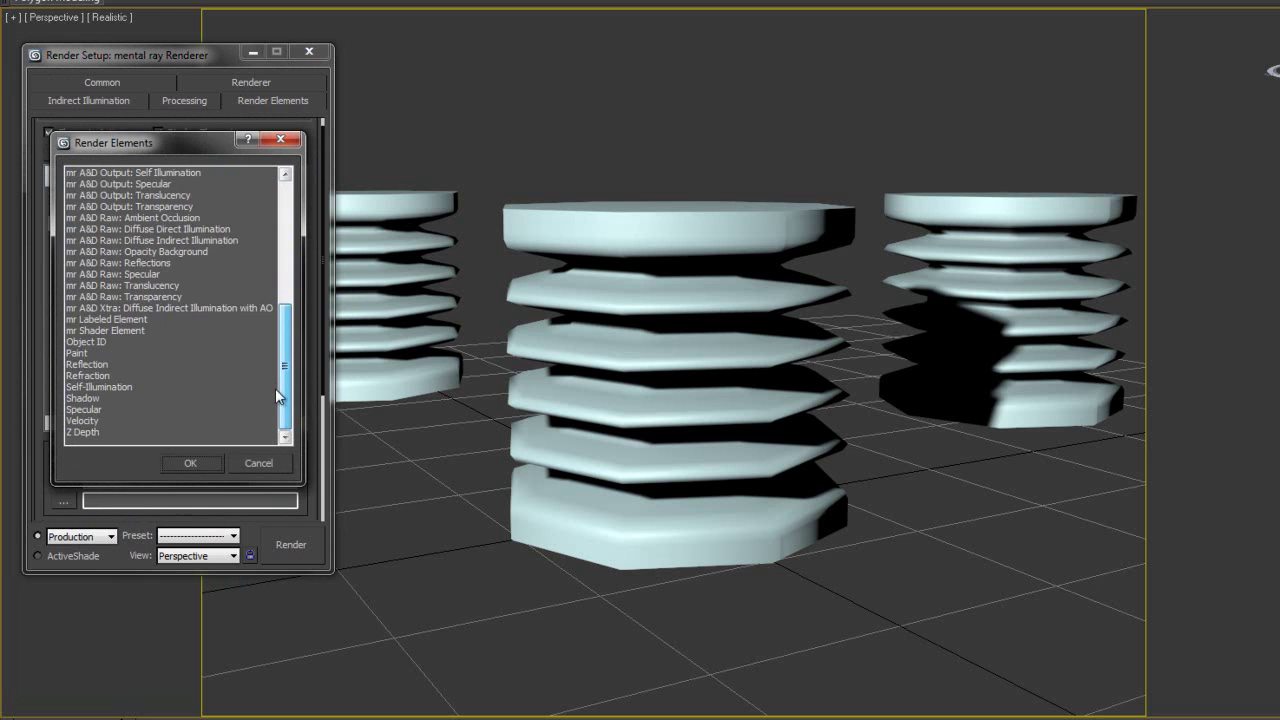
double_click(107, 332)
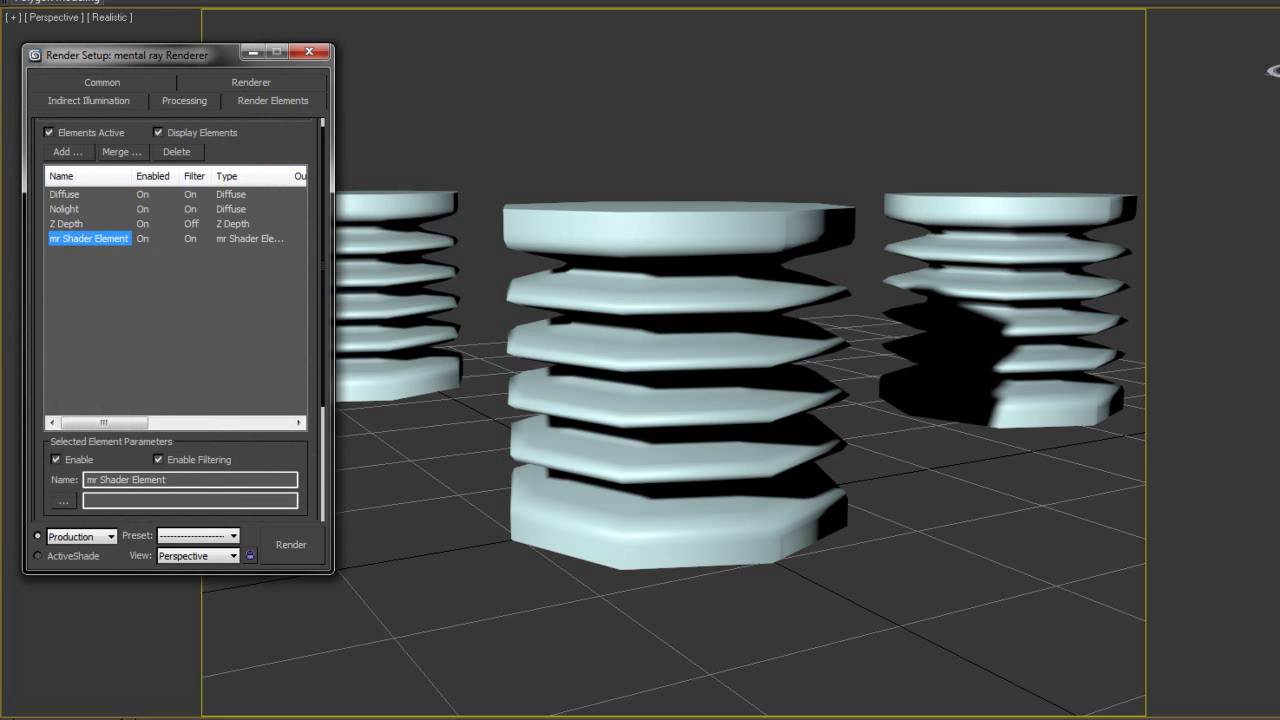
Check which renderer is assigned for production and return to the render elements list.
click(486, 0)
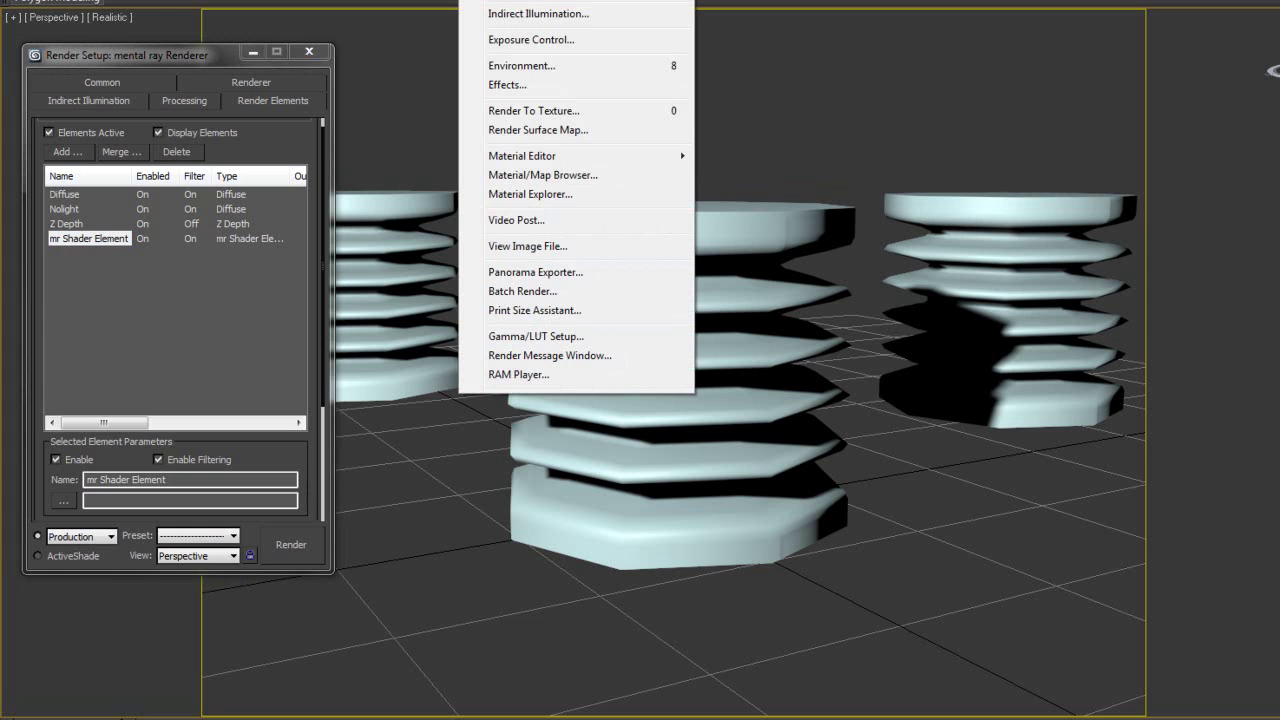
click(170, 59)
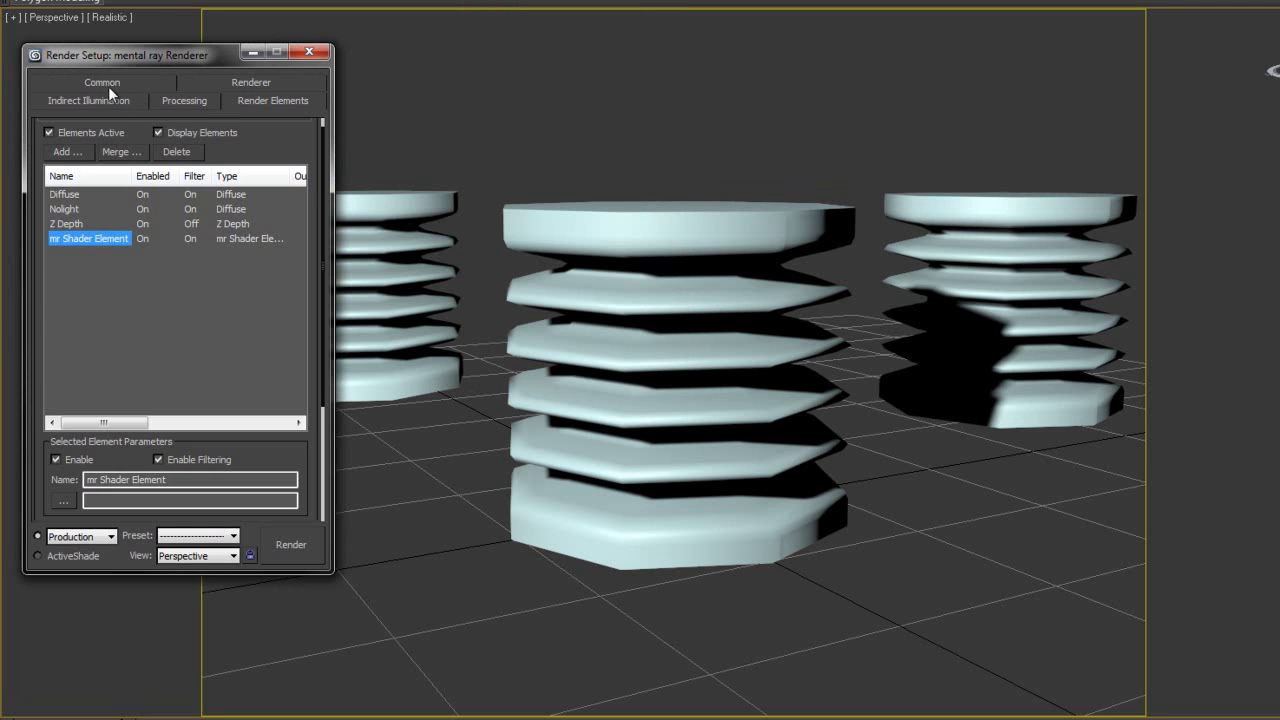
click(109, 83)
click(142, 127)
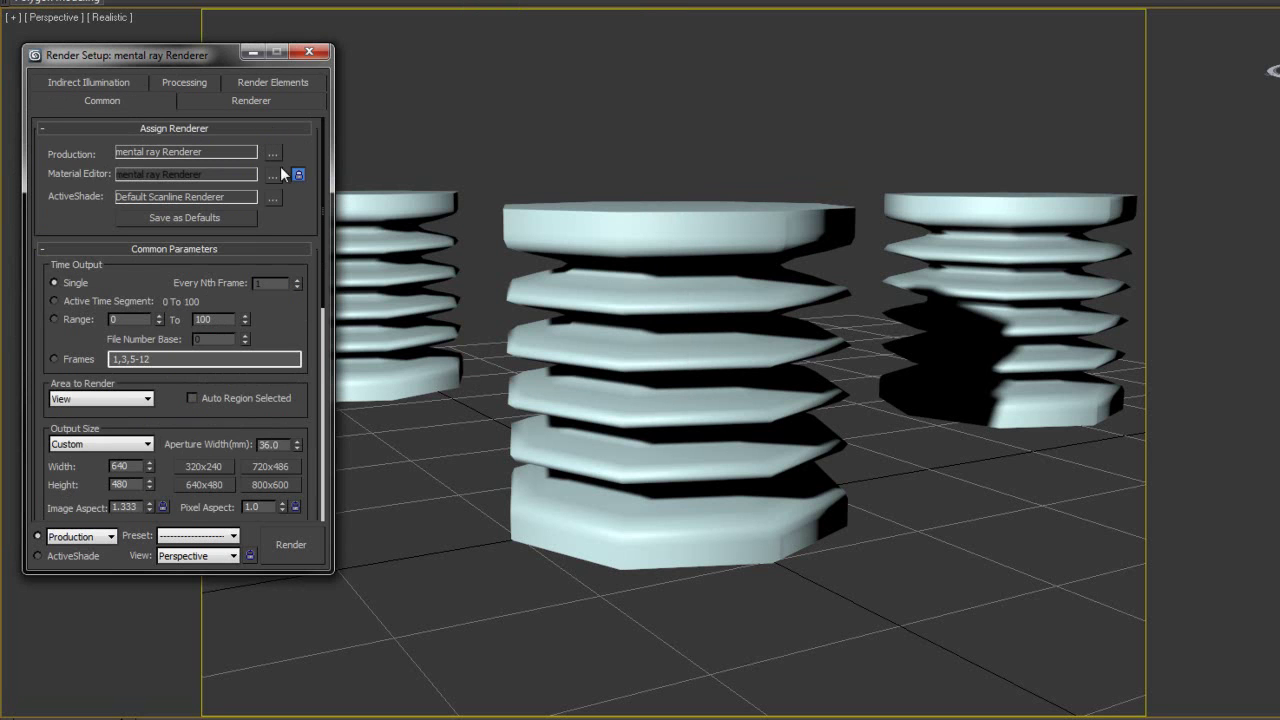
click(273, 154)
click(278, 172)
click(270, 82)
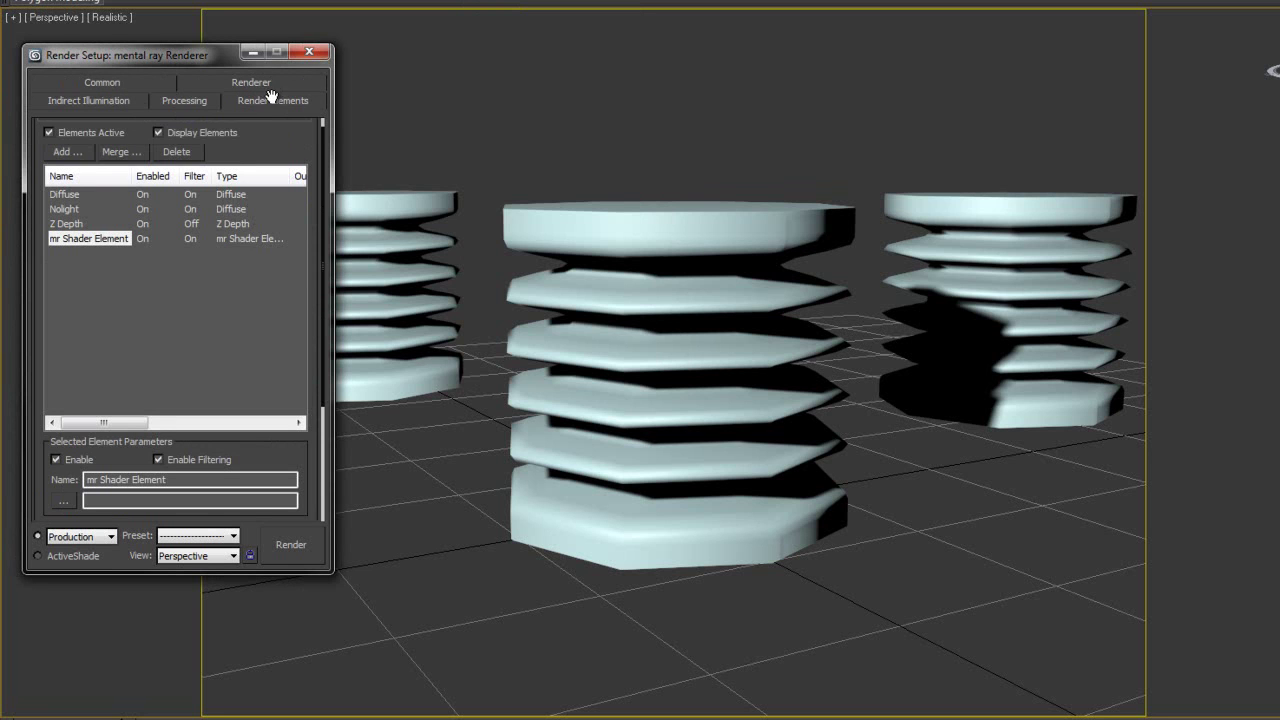
Rename the new mr Shader Element to Normal.
drag(321, 331, 325, 459)
drag(220, 331, 70, 328)
text(No)
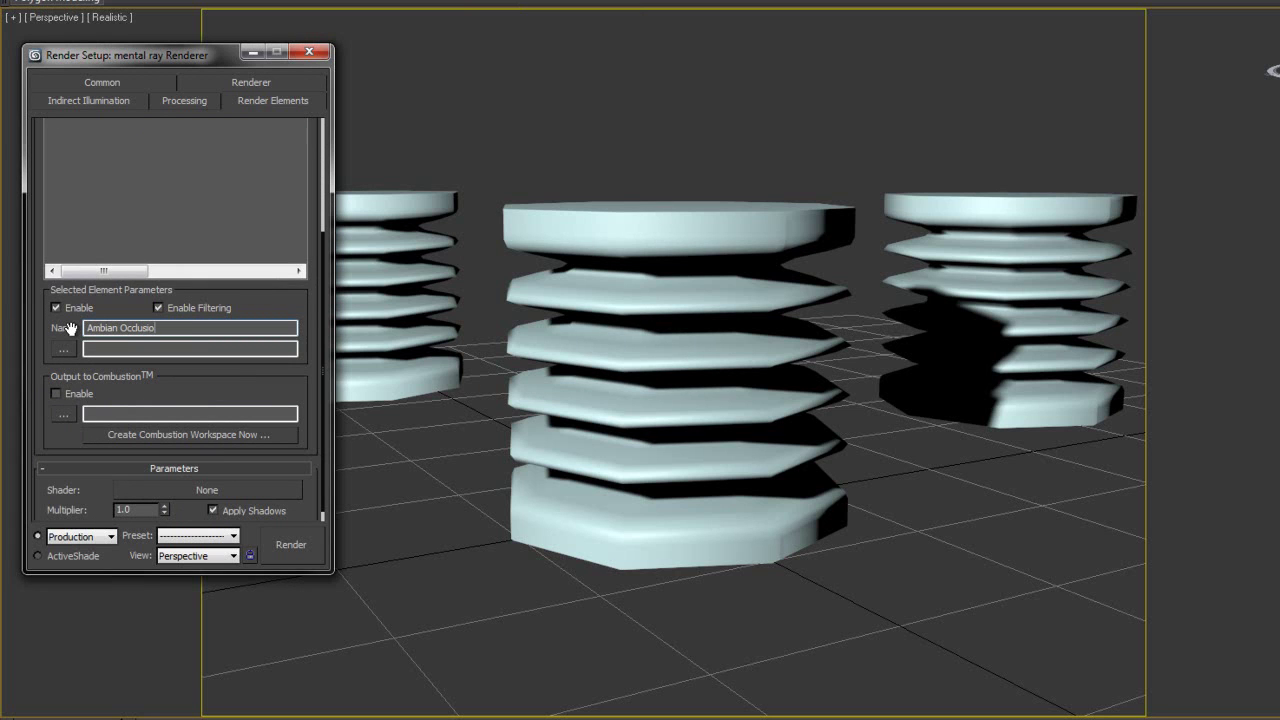
key(BackSpace)
key(BackSpace)
key(BackSpace)
key(BackSpace)
key(BackSpace)
key(BackSpace)
key(BackSpace)
key(BackSpace)
key(BackSpace)
key(BackSpace)
key(BackSpace)
key(BackSpace)
scroll(324, 362, down, 1)
scroll(323, 404, up, 5)
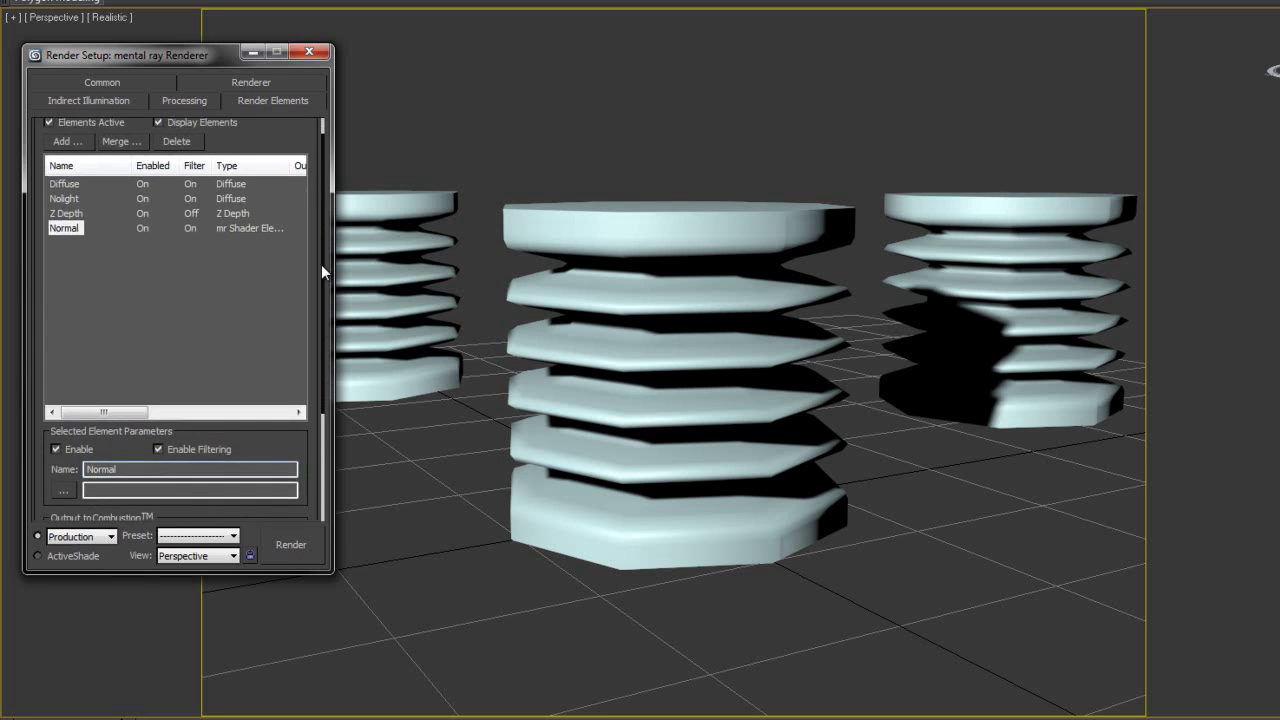
Assign an Ambient/Reflective Occlusion map as the shader of the Normal element.
scroll(322, 202, down, 5)
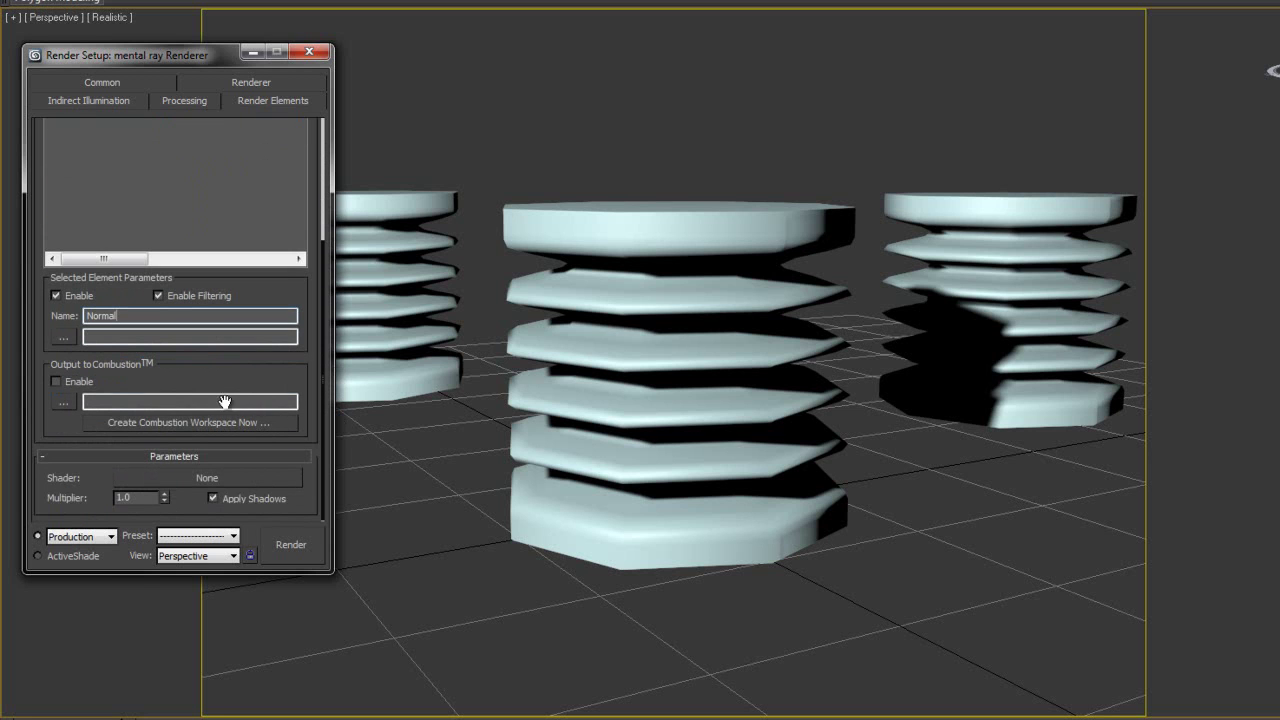
click(174, 479)
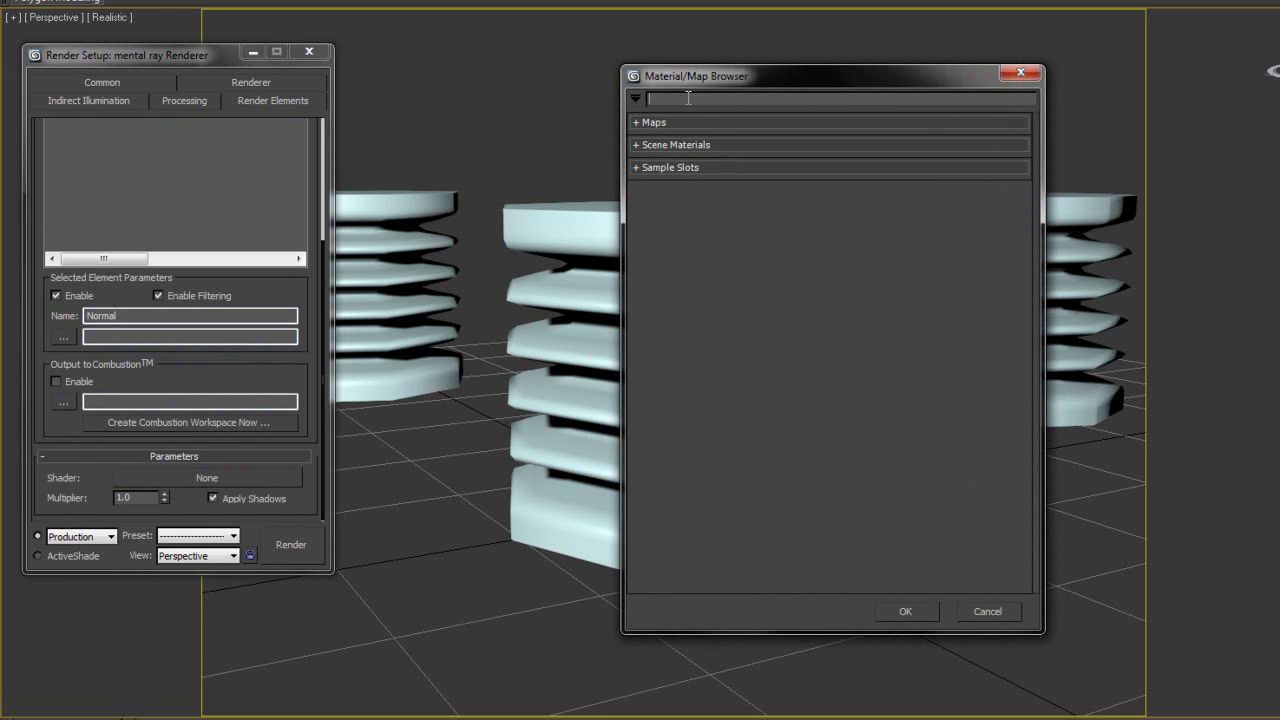
text(Ambian)
drag(703, 102, 638, 101)
text(Am)
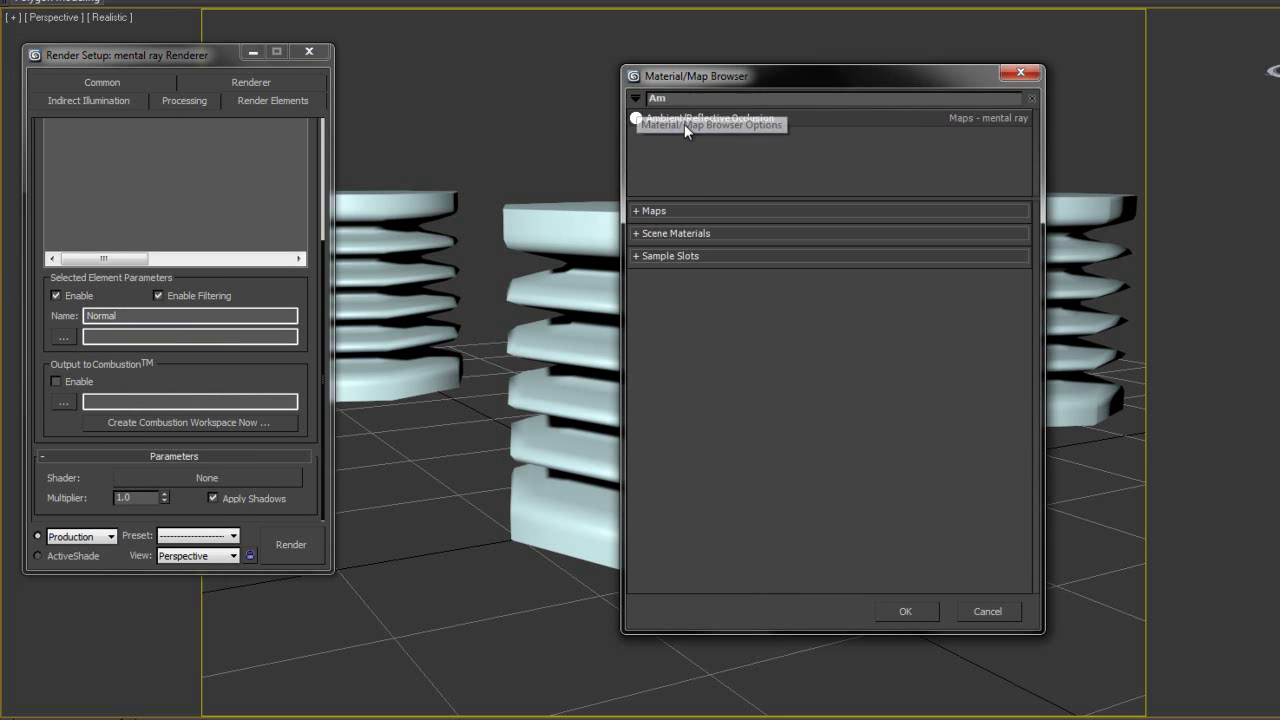
double_click(691, 119)
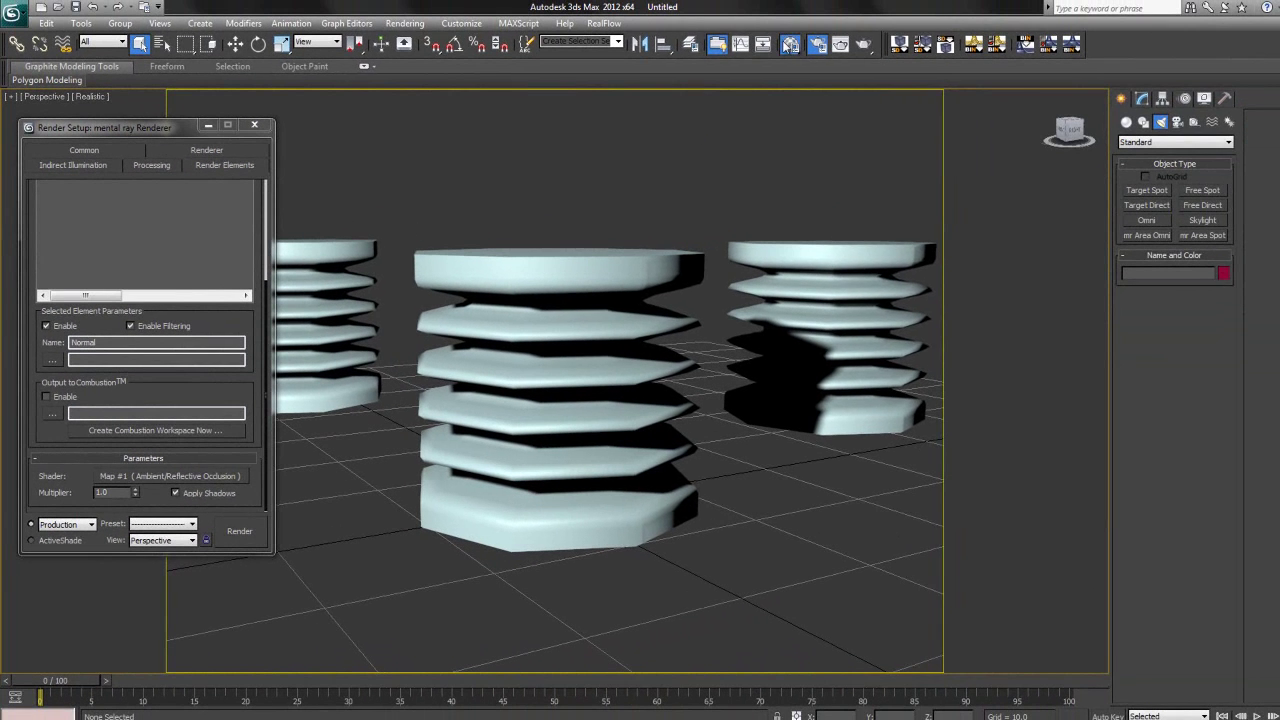
Open the Material Editor and place the element's occlusion map in the first sample slot of the third row as an instance.
key(m)
drag(962, 110, 754, 117)
drag(125, 474, 673, 264)
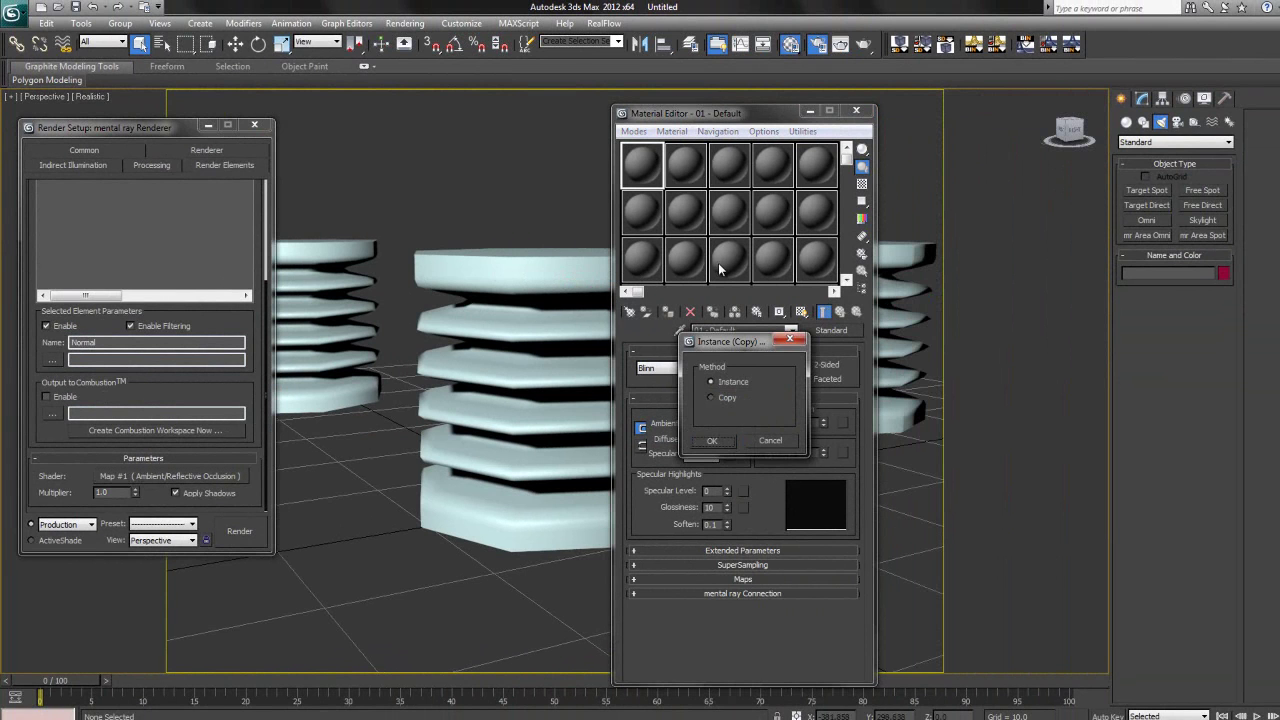
click(712, 441)
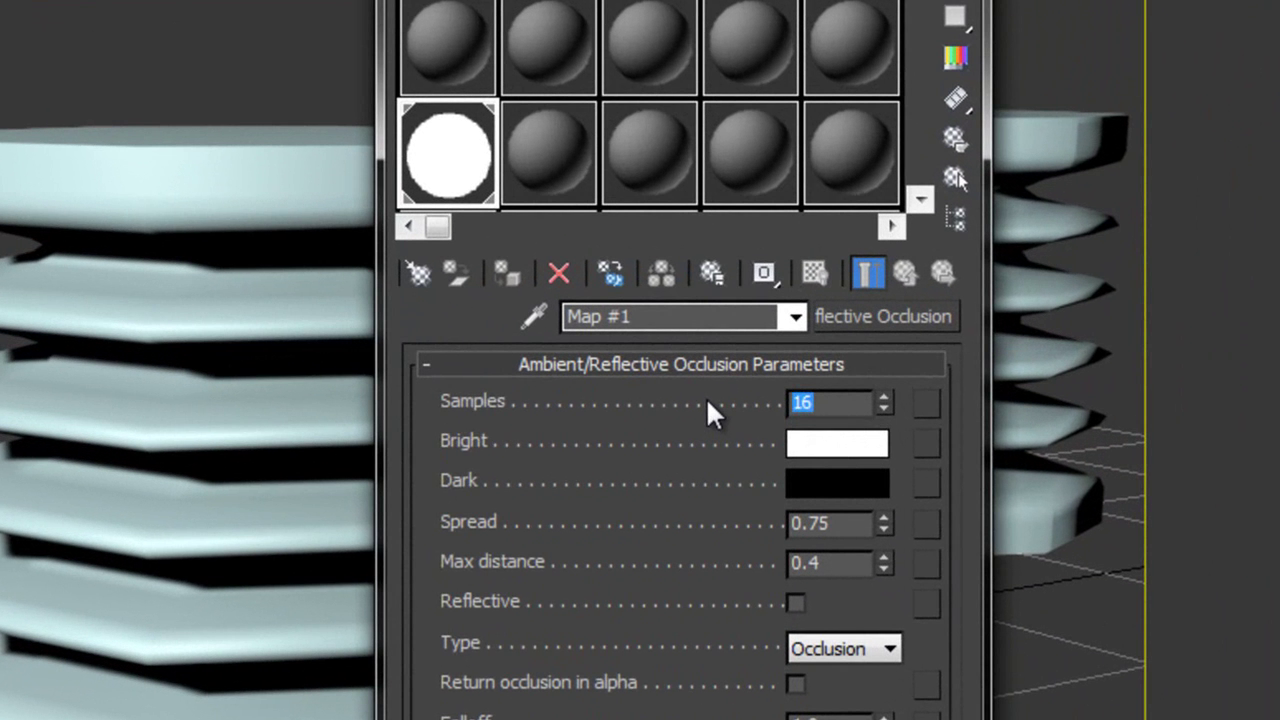
Set the occlusion map's samples to 36 and its type to Bent Normals.
text(36)
key(Return)
click(838, 648)
click(805, 662)
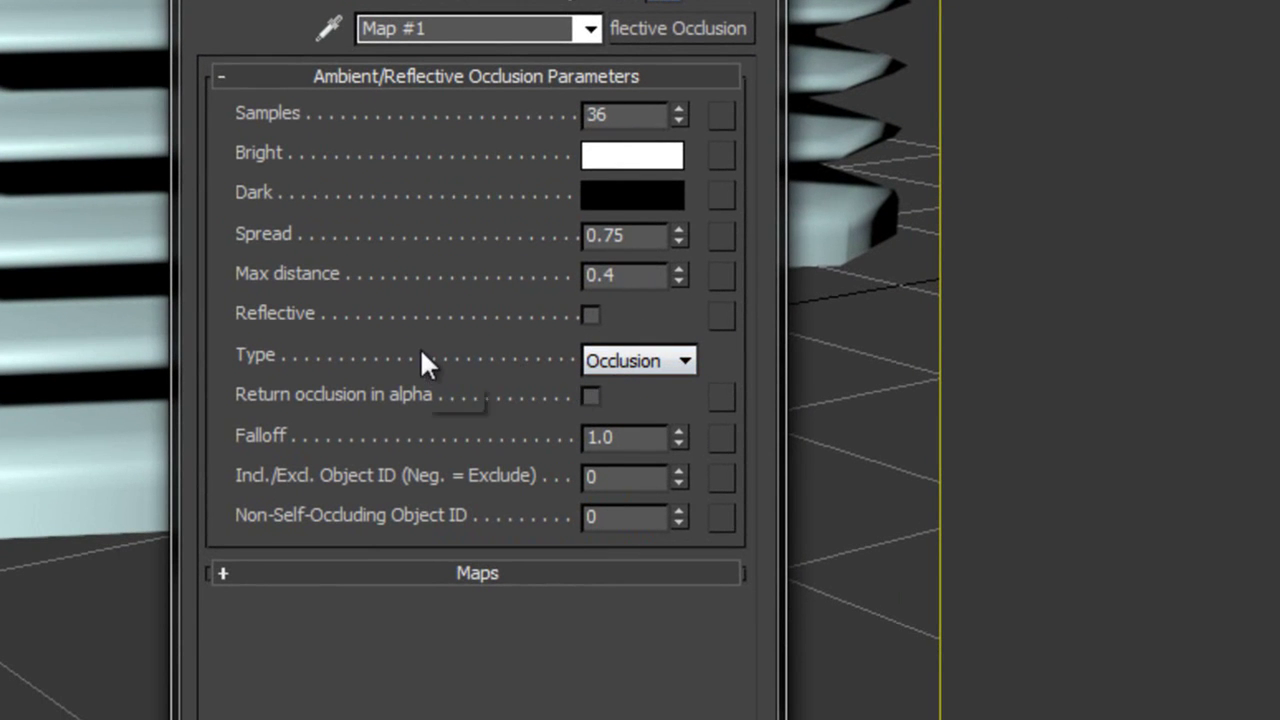
click(612, 361)
click(620, 387)
click(640, 366)
click(645, 360)
click(671, 357)
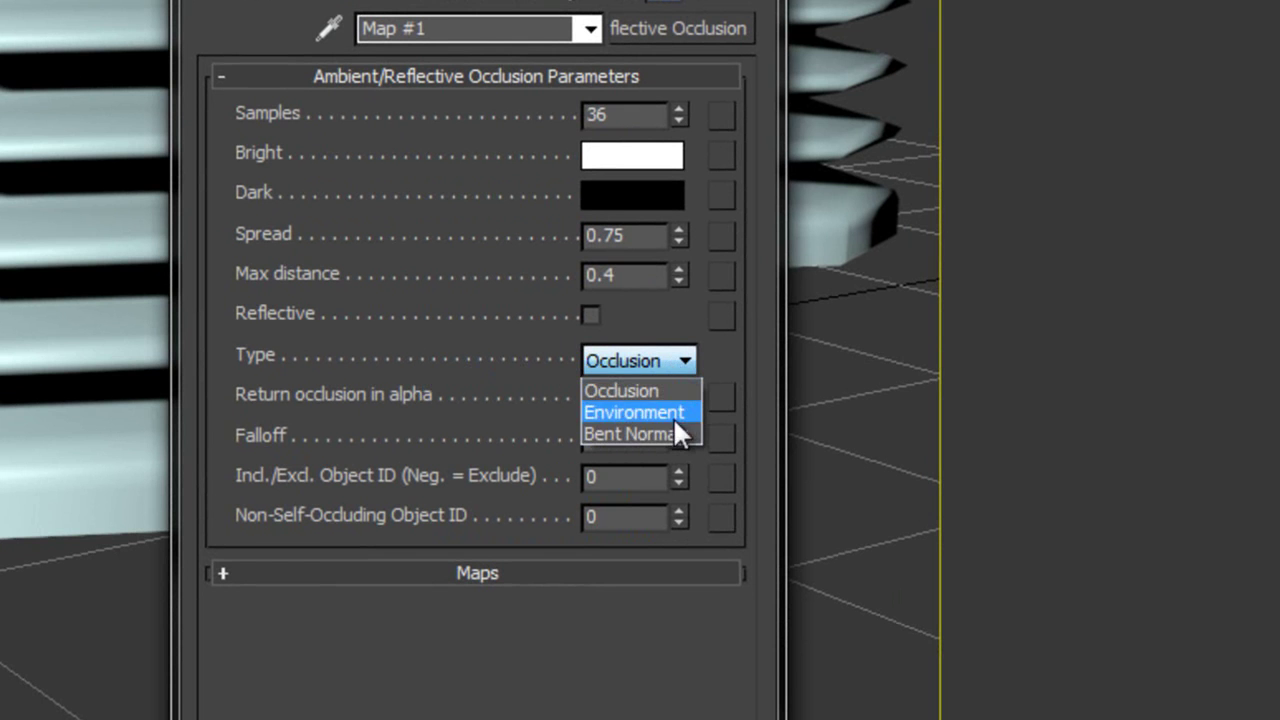
click(635, 435)
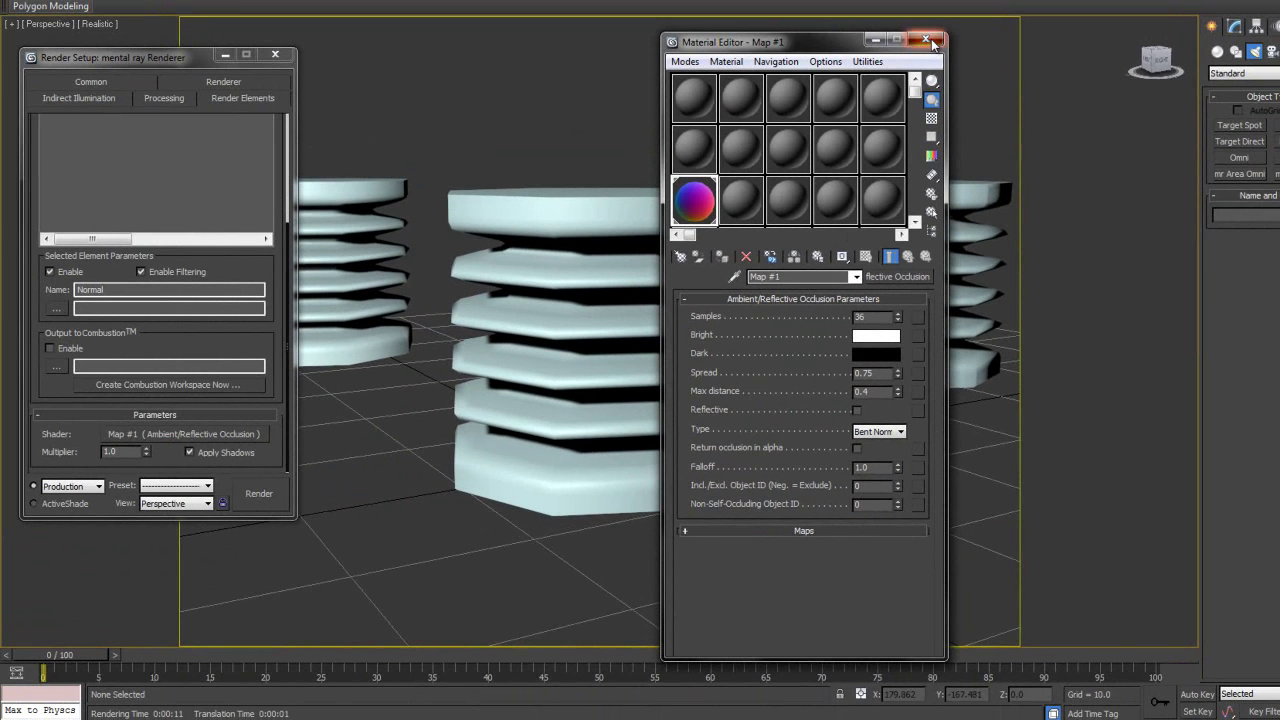
Render the hoses with the Normal element and close the rendered pass windows, returning to the render elements list.
click(926, 41)
key(shift+q)
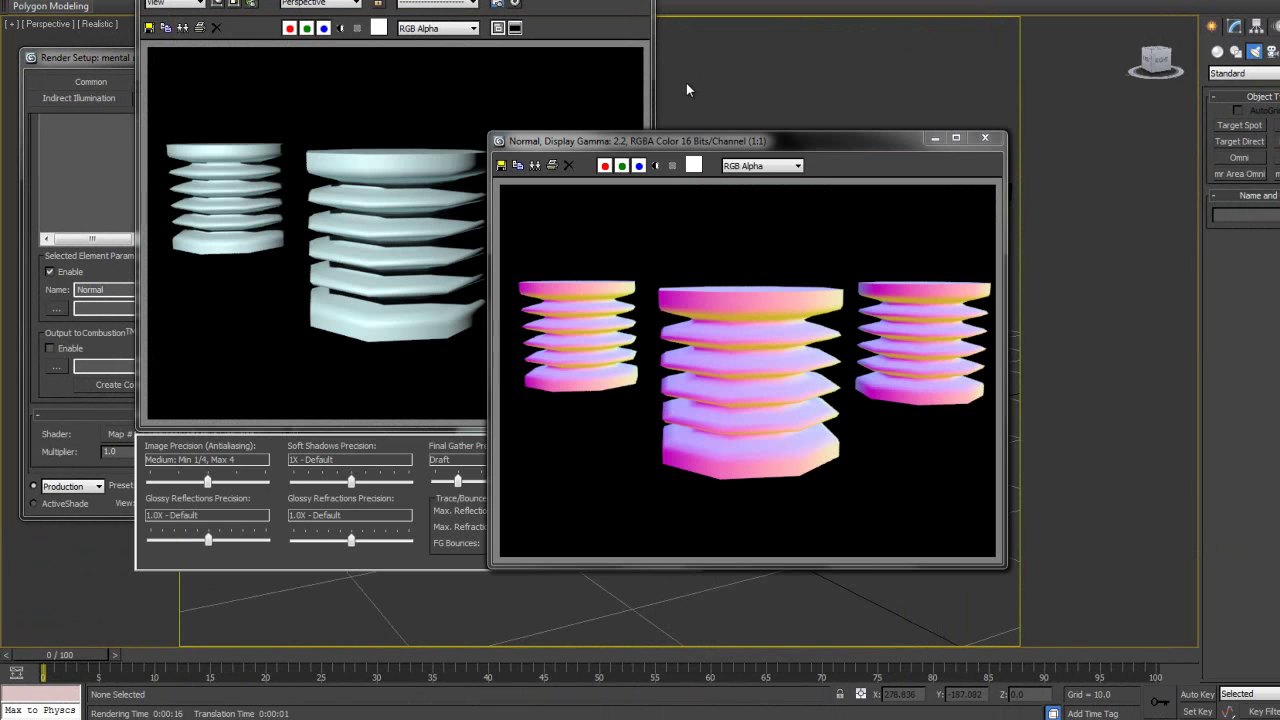
click(984, 138)
click(984, 139)
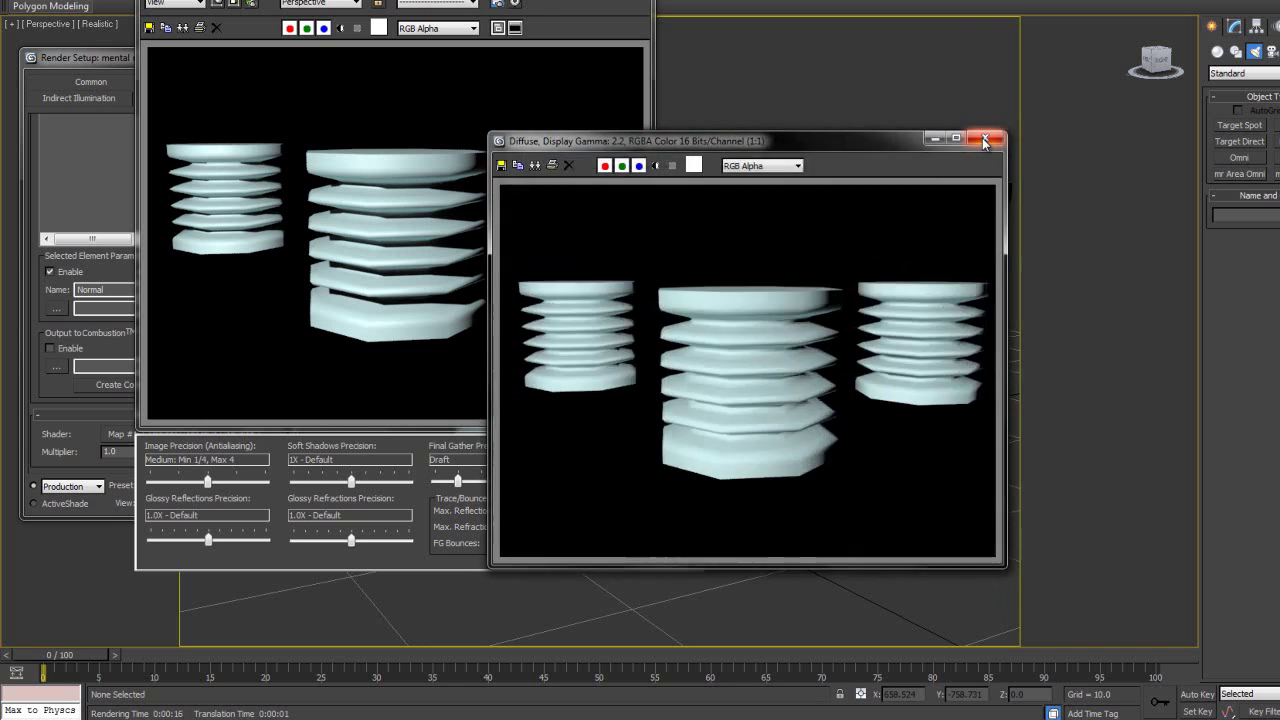
click(982, 137)
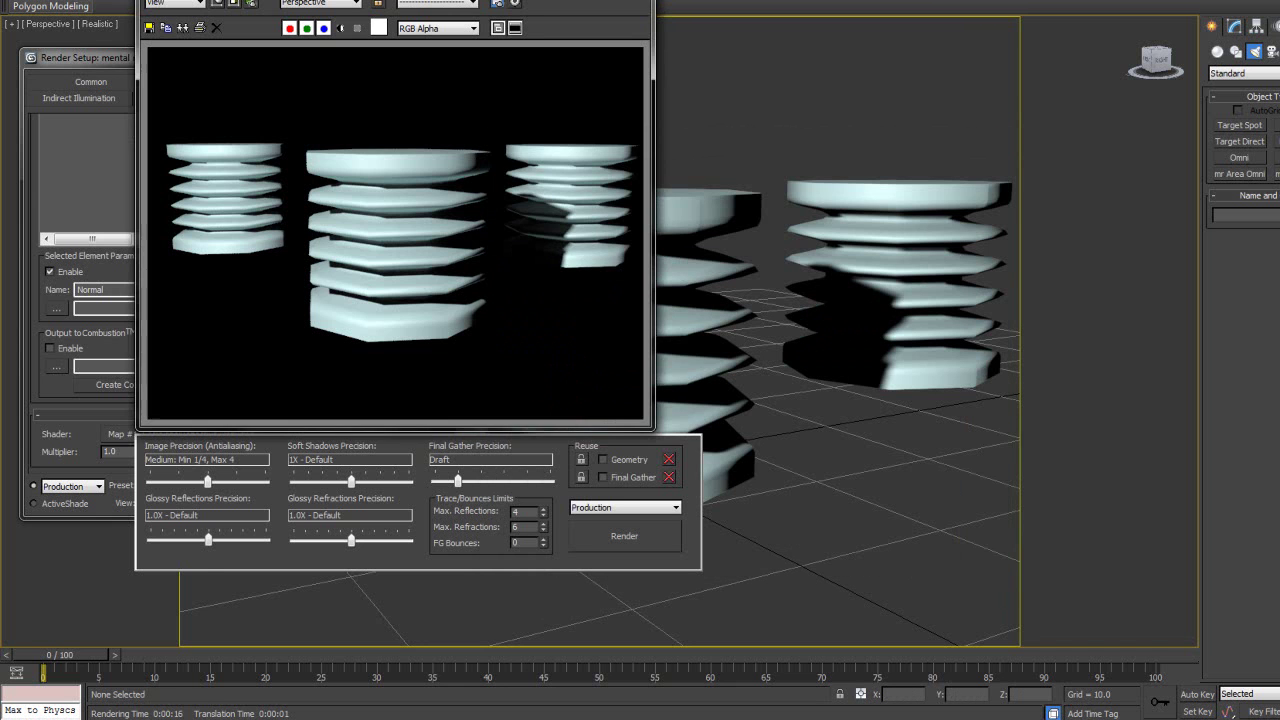
click(630, 1)
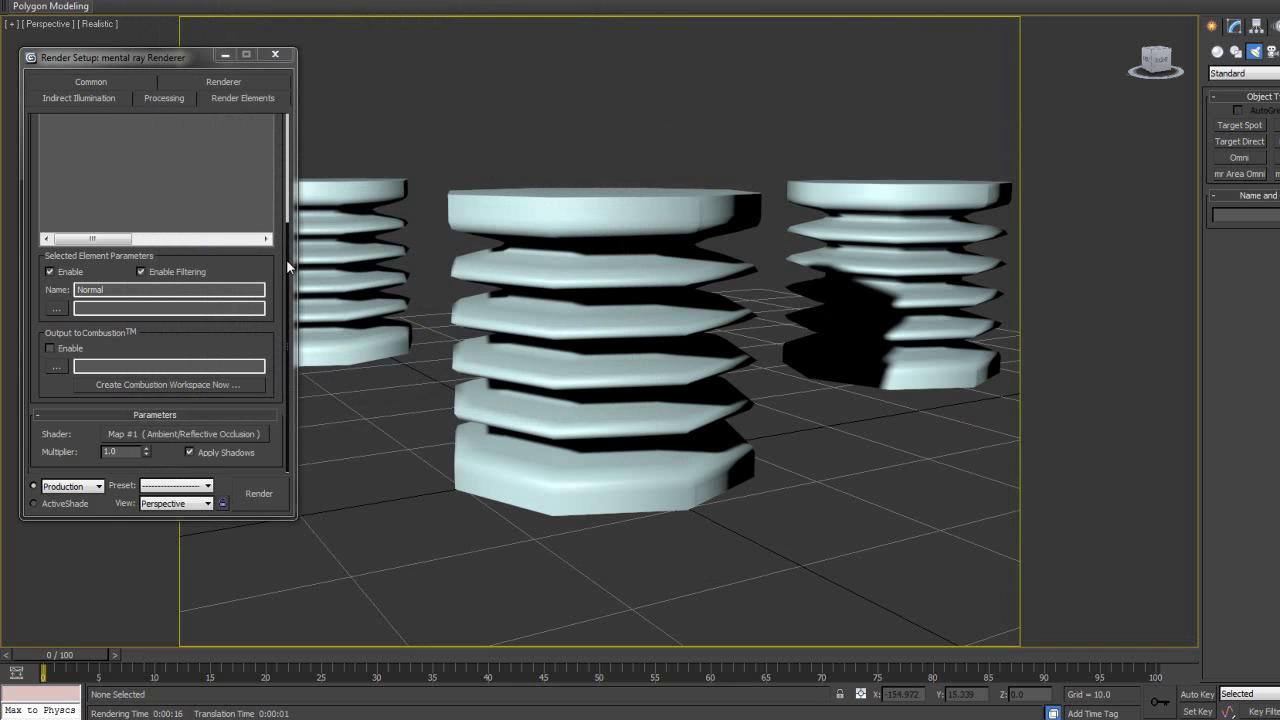
scroll(285, 262, up, 3)
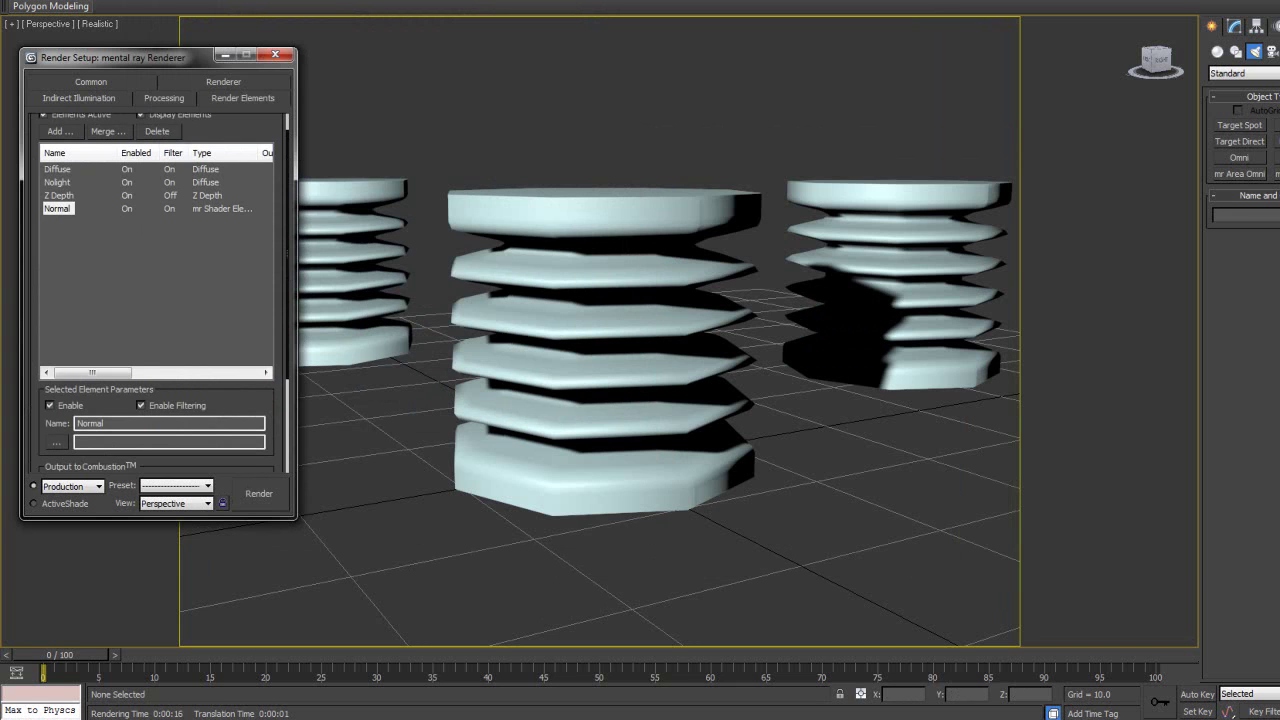
Create a new folder named Tutpasses on the desktop.
key(super+d)
right_click(142, 267)
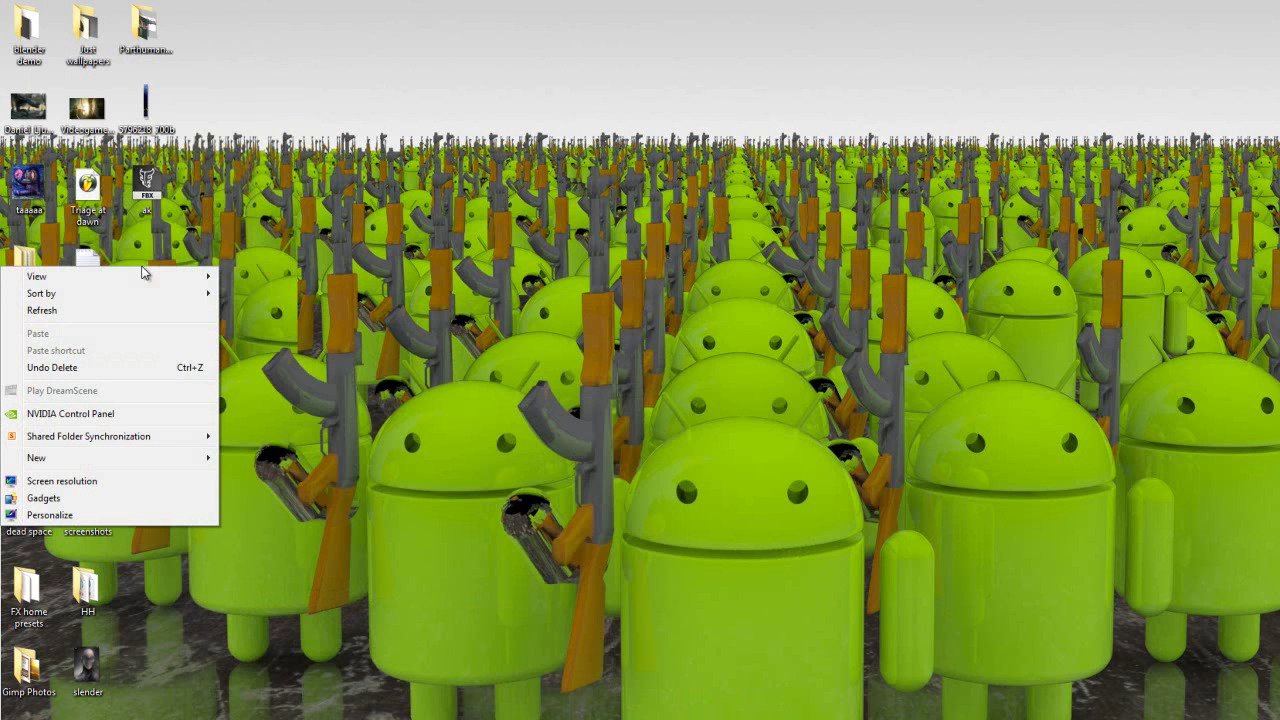
mouse_move(60, 460)
click(255, 163)
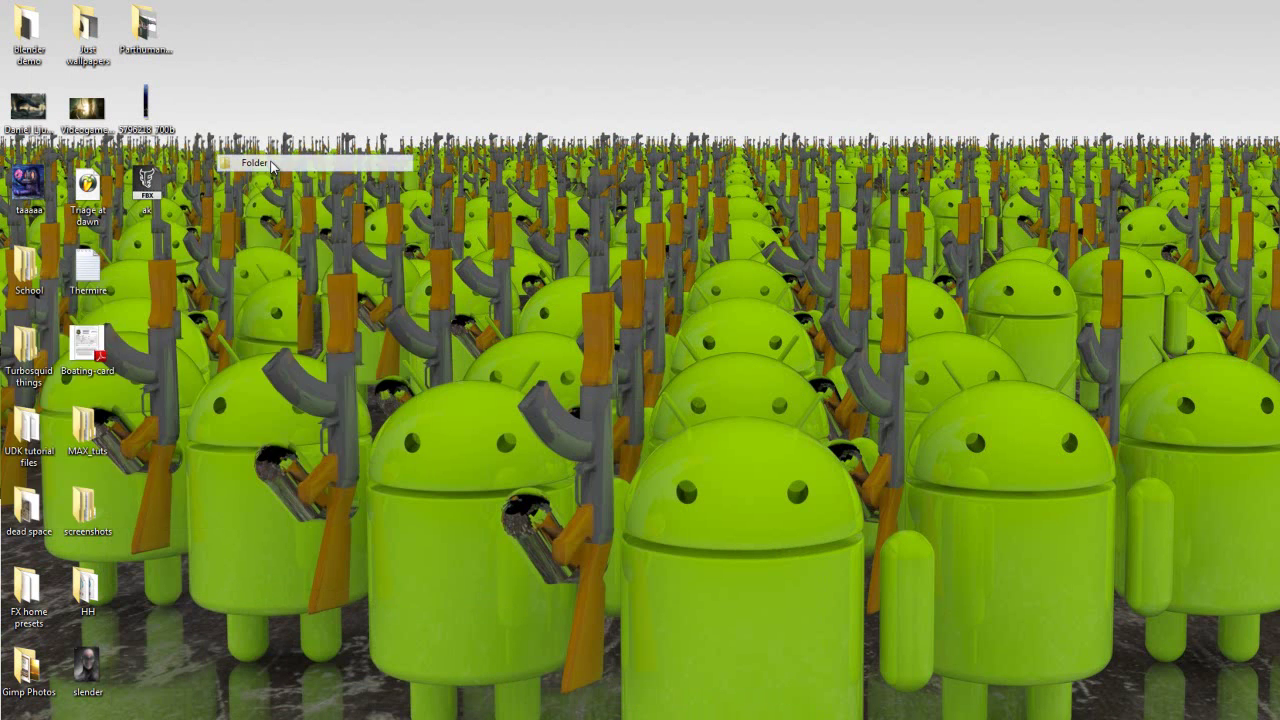
text(AK)
key(BackSpace)
key(BackSpace)
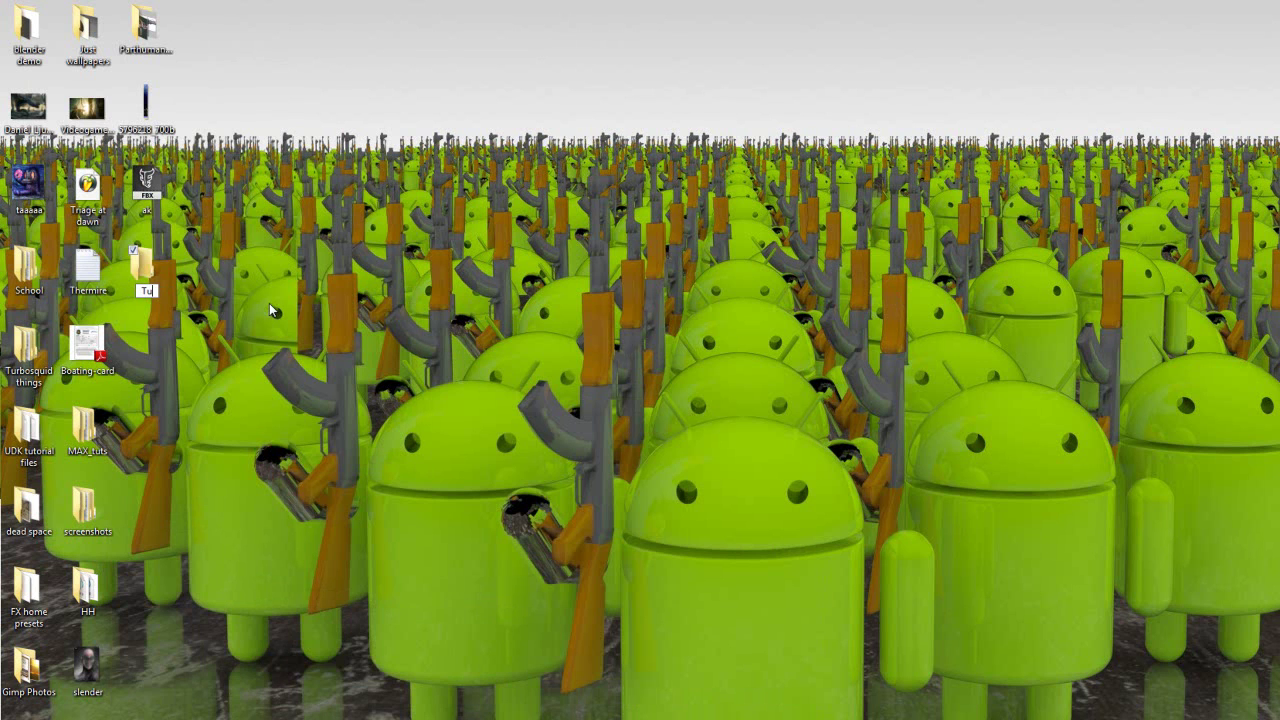
text(Tutpasses)
key(Return)
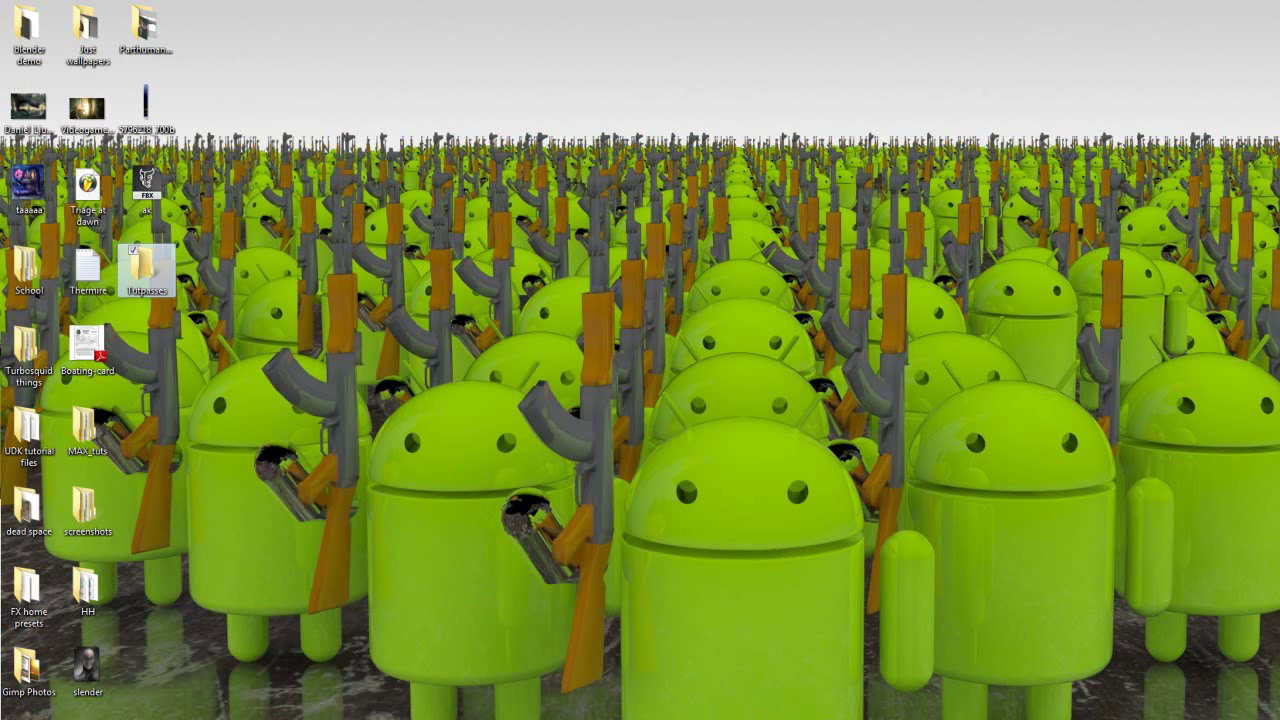
Return to the render setup in 3ds Max and browse to the desktop's Tutpasses folder for the render output file.
click(262, 717)
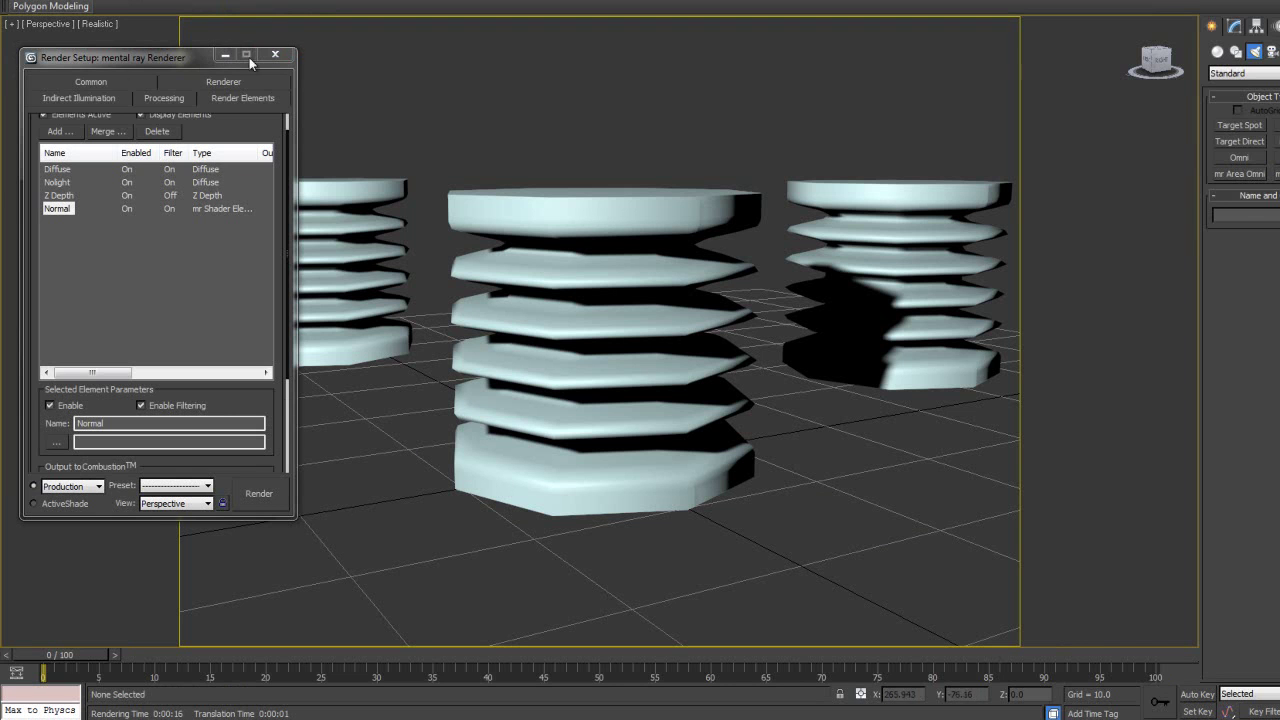
click(91, 82)
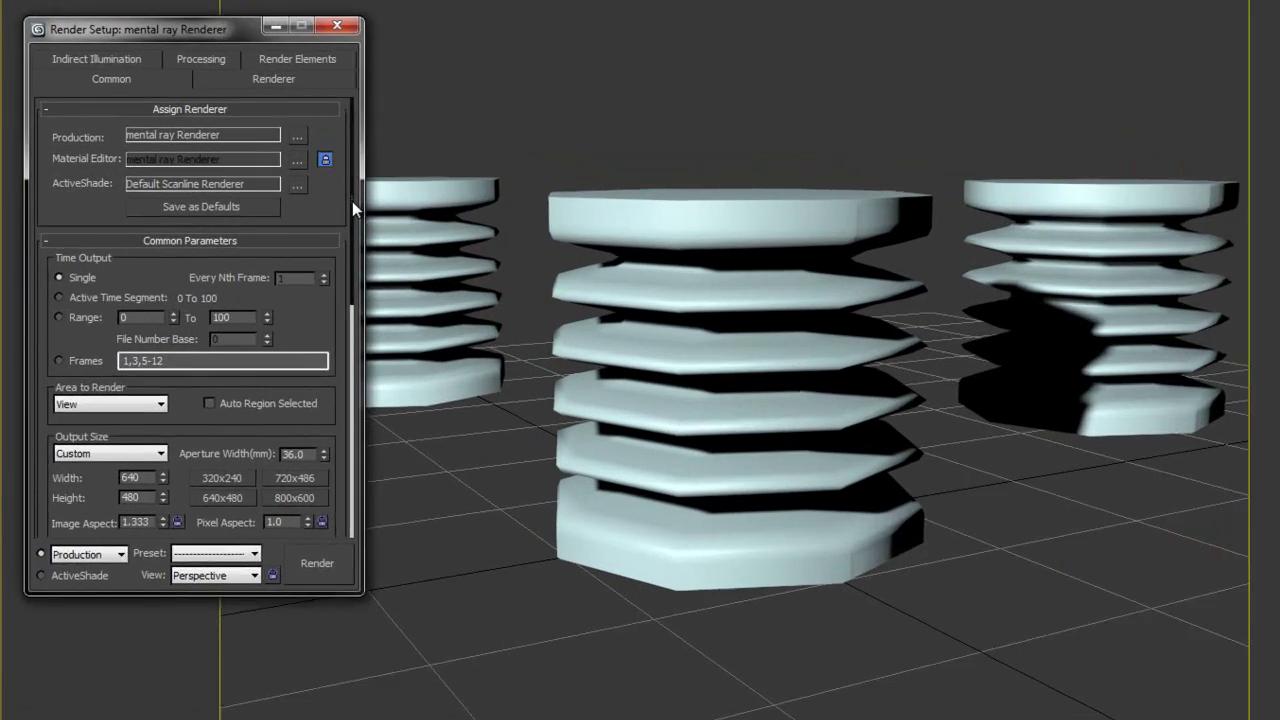
drag(352, 201, 342, 436)
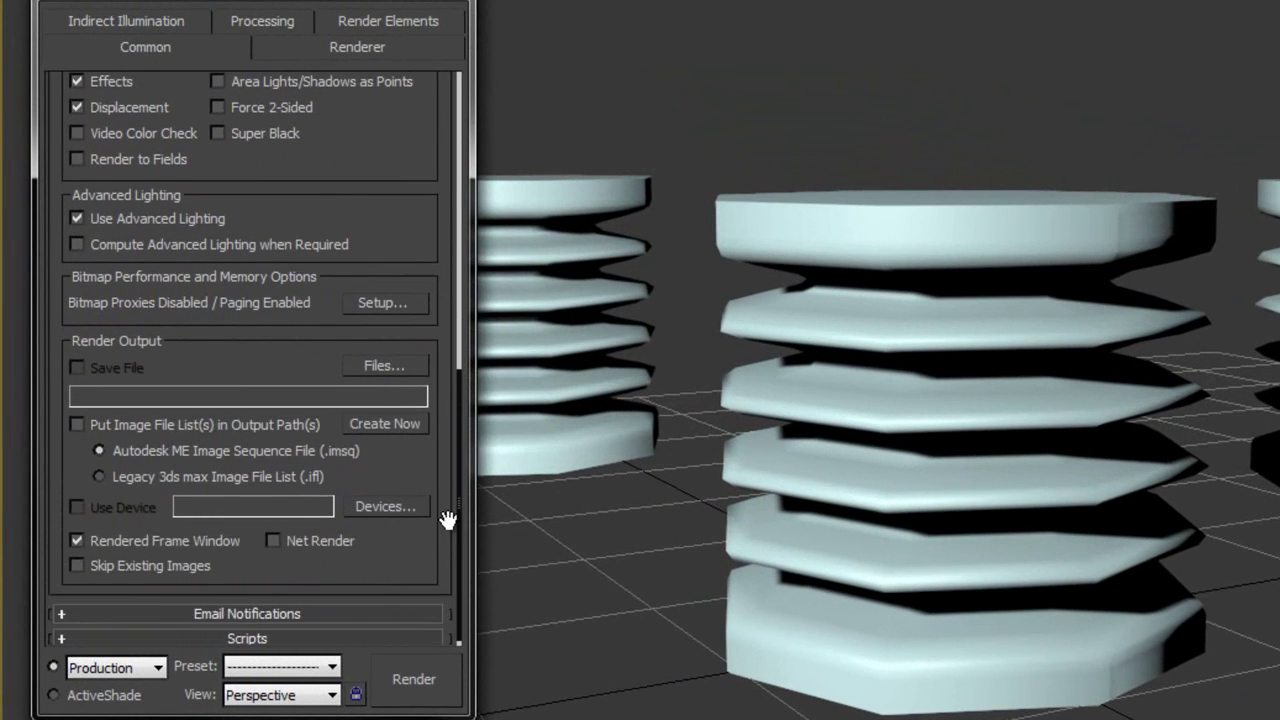
click(384, 370)
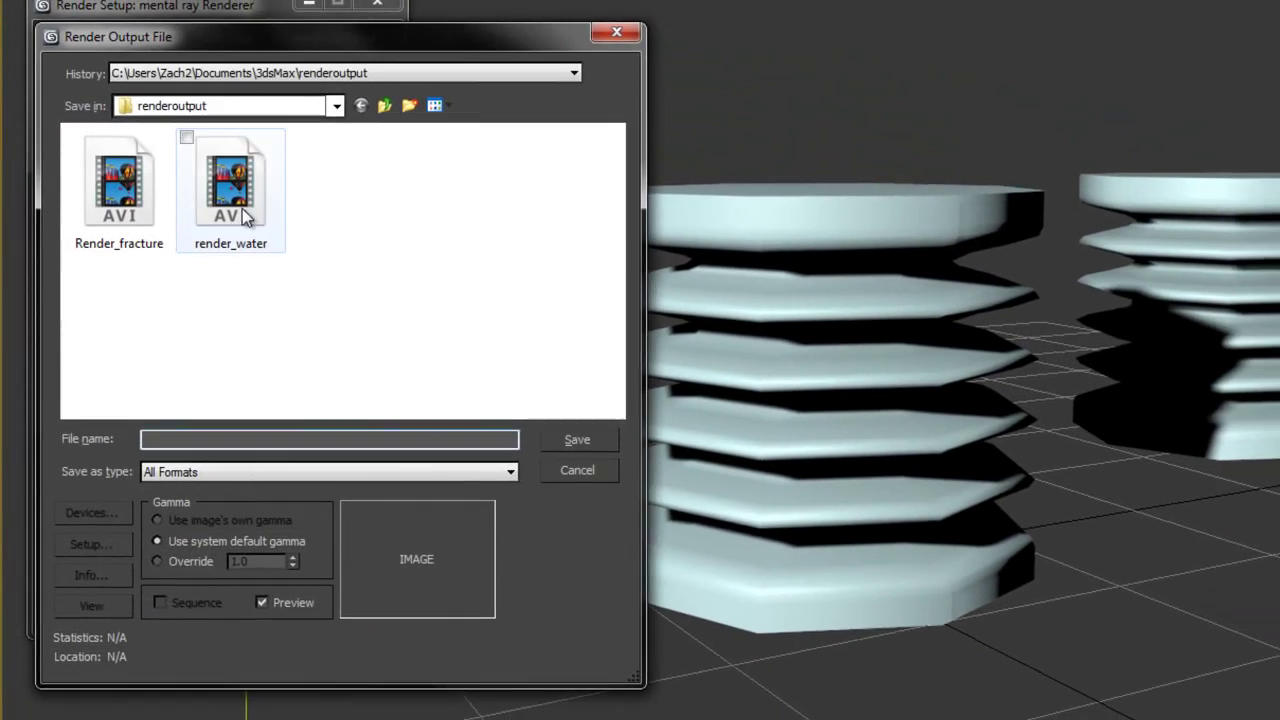
click(263, 110)
click(150, 126)
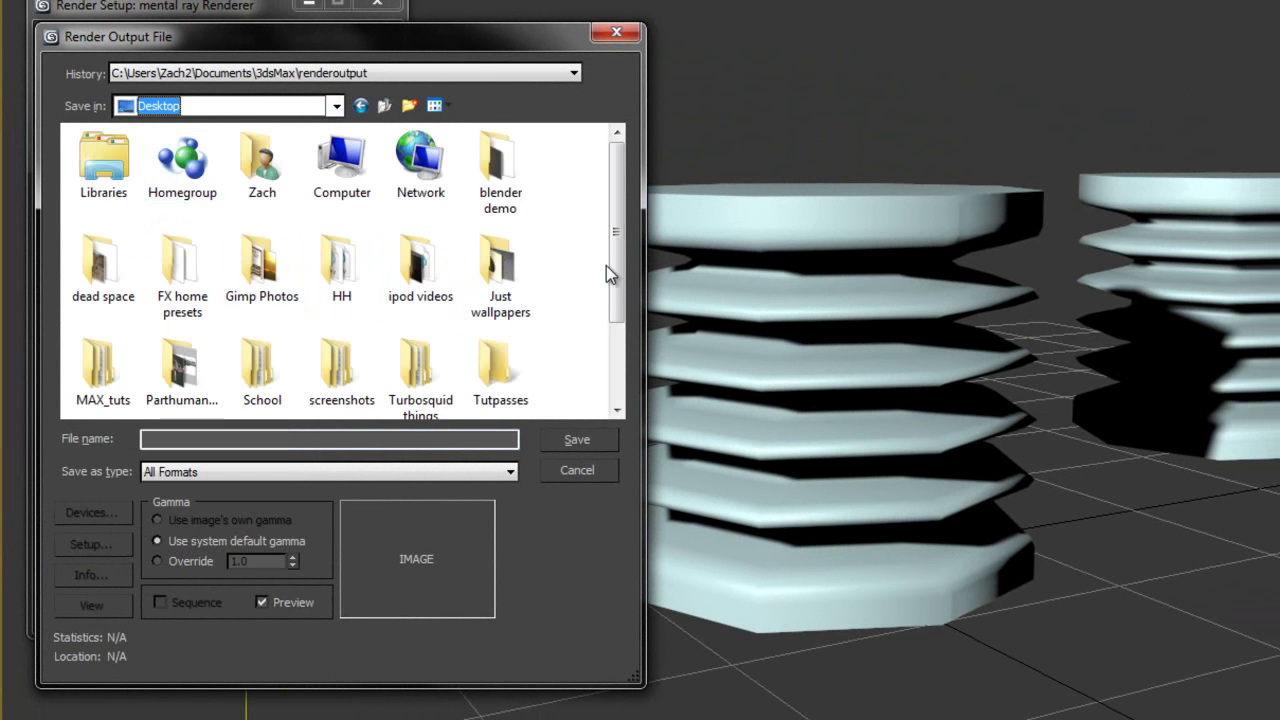
scroll(603, 272, down, 3)
double_click(515, 280)
Name the render output Tuts, save it as a PNG image and turn off its alpha channel.
click(232, 440)
text(Tuts)
click(468, 472)
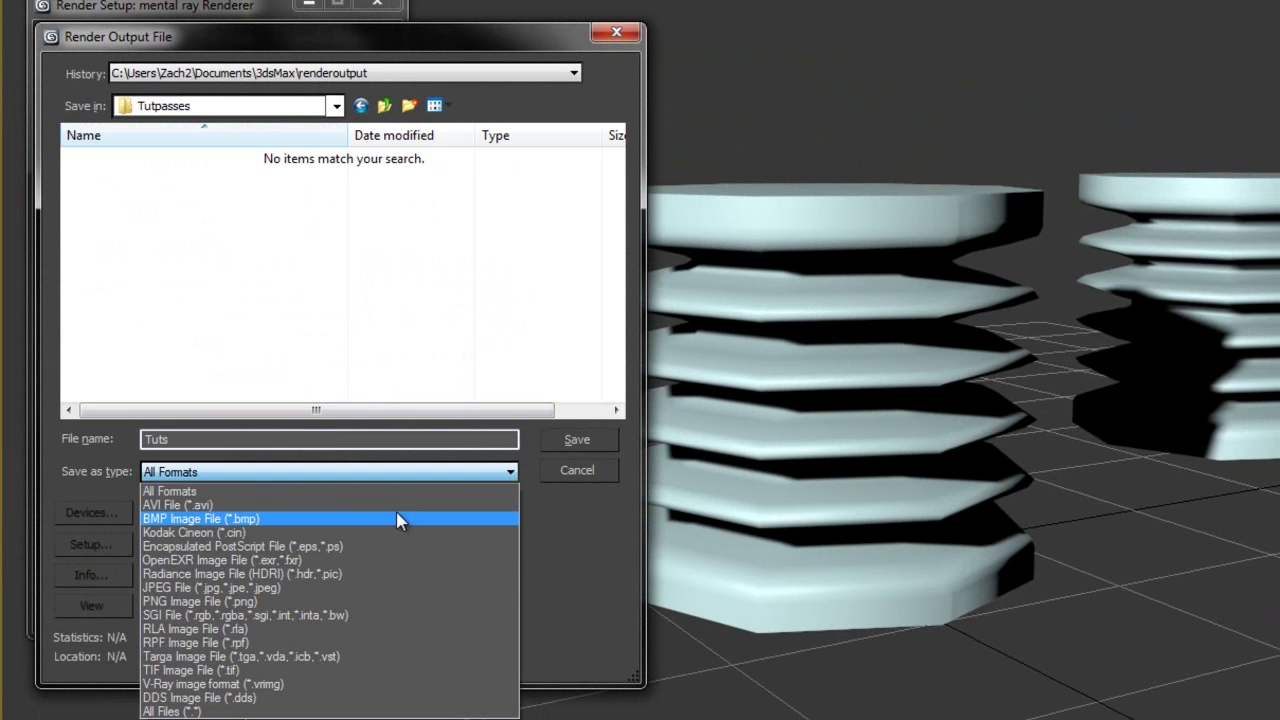
click(230, 601)
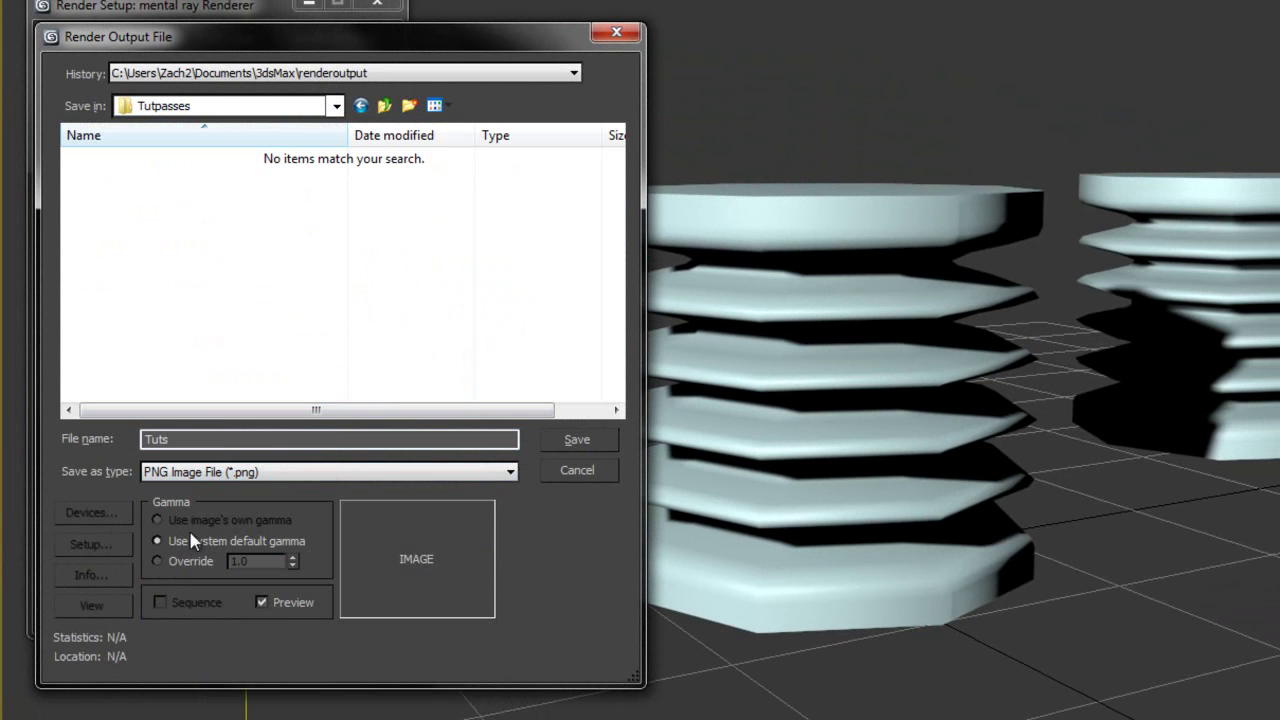
click(577, 440)
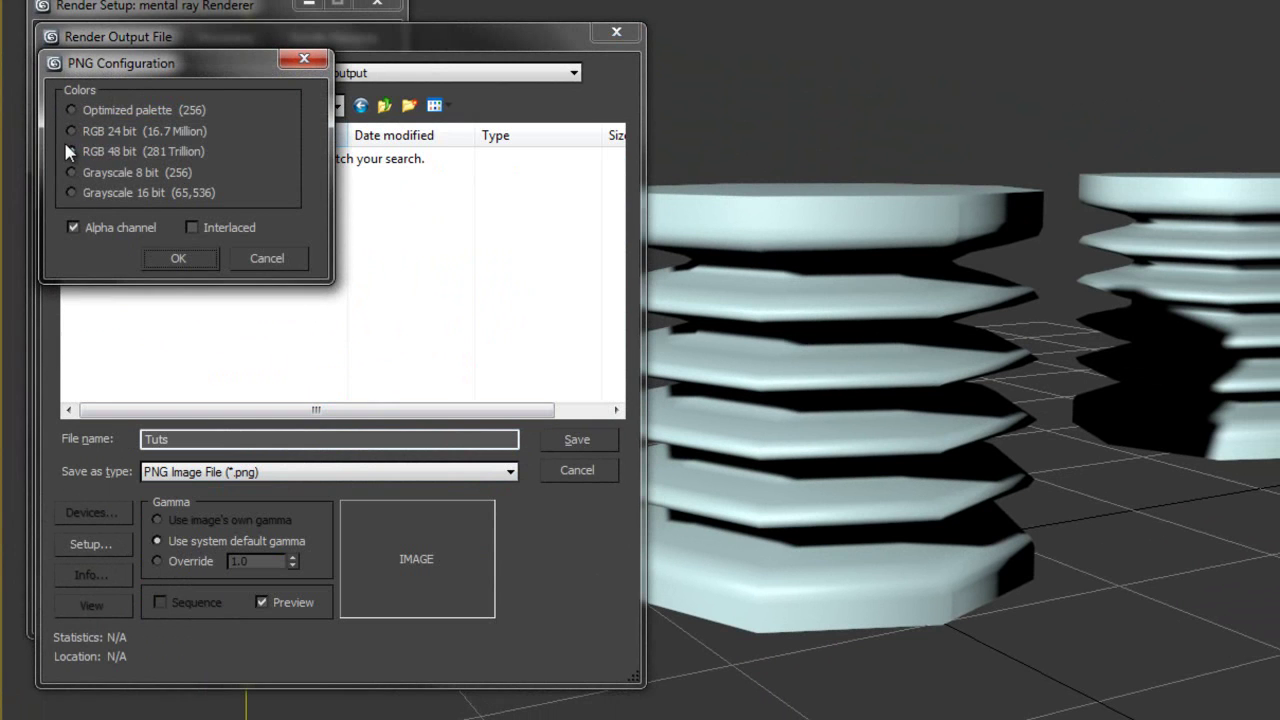
click(75, 227)
click(178, 258)
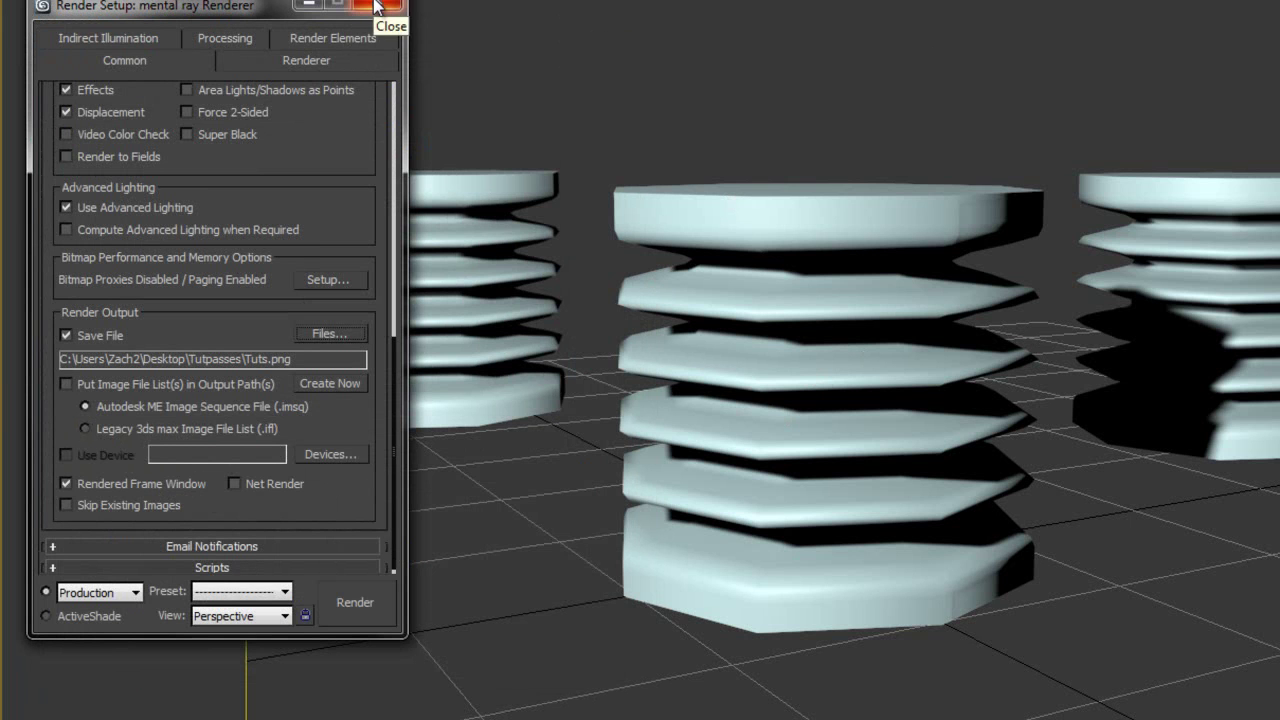
Reopen the PNG configuration of the Tuts output file and turn its alpha channel on.
click(328, 335)
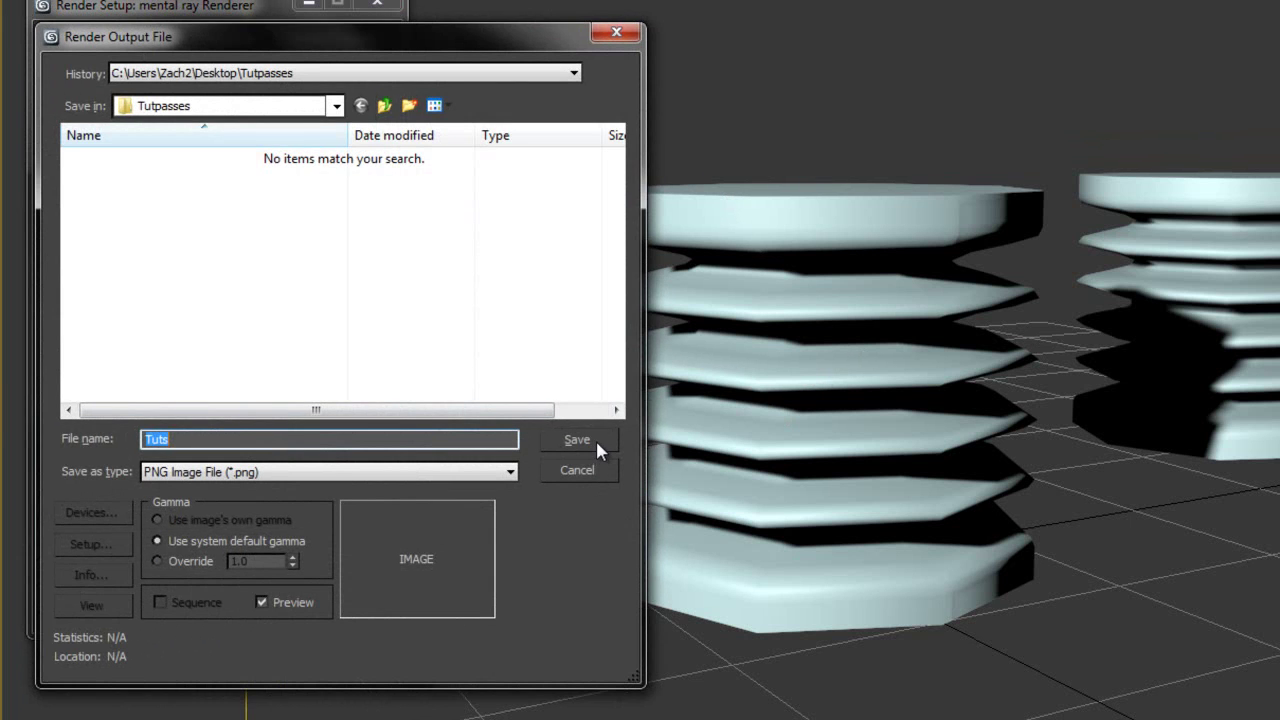
click(595, 440)
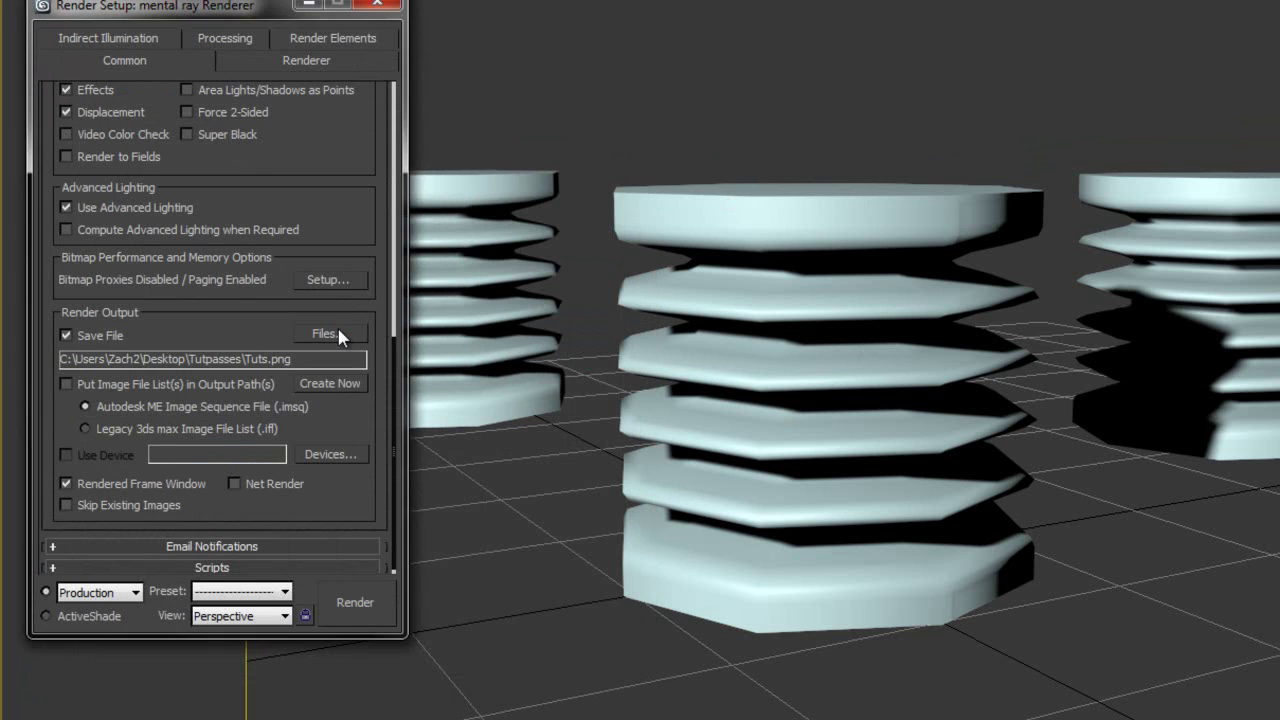
click(328, 333)
click(228, 472)
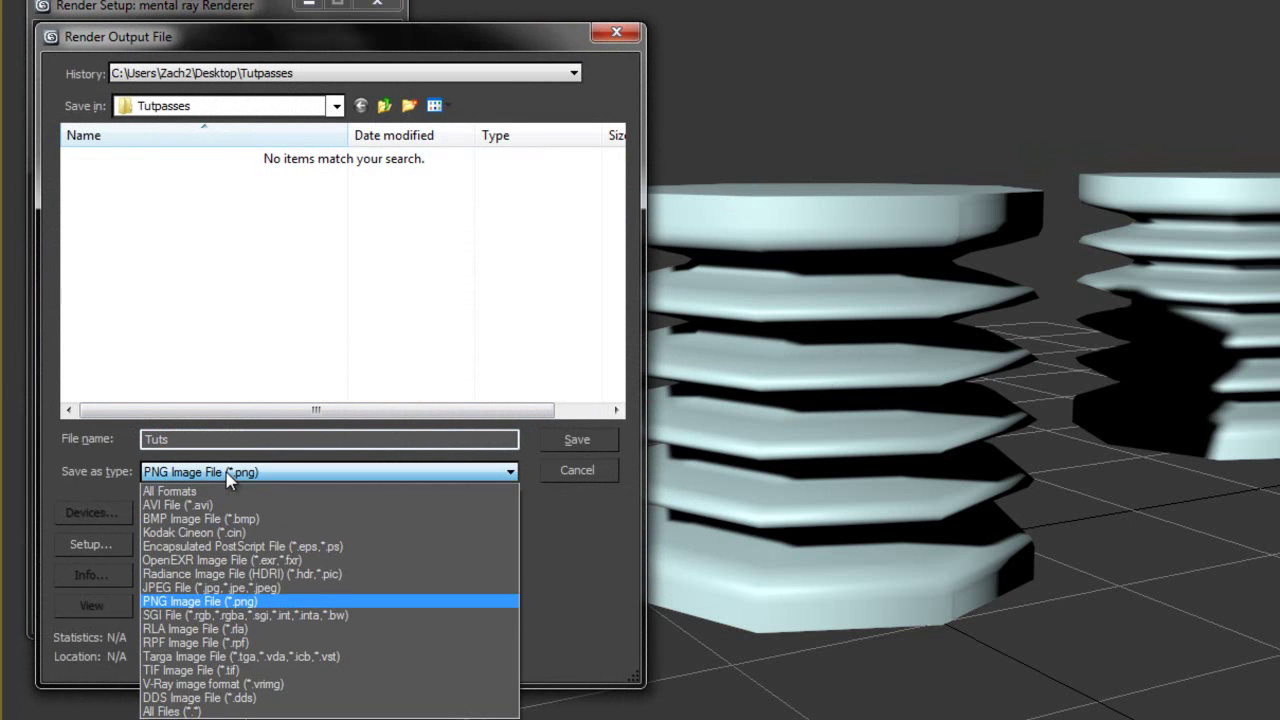
click(212, 601)
click(97, 542)
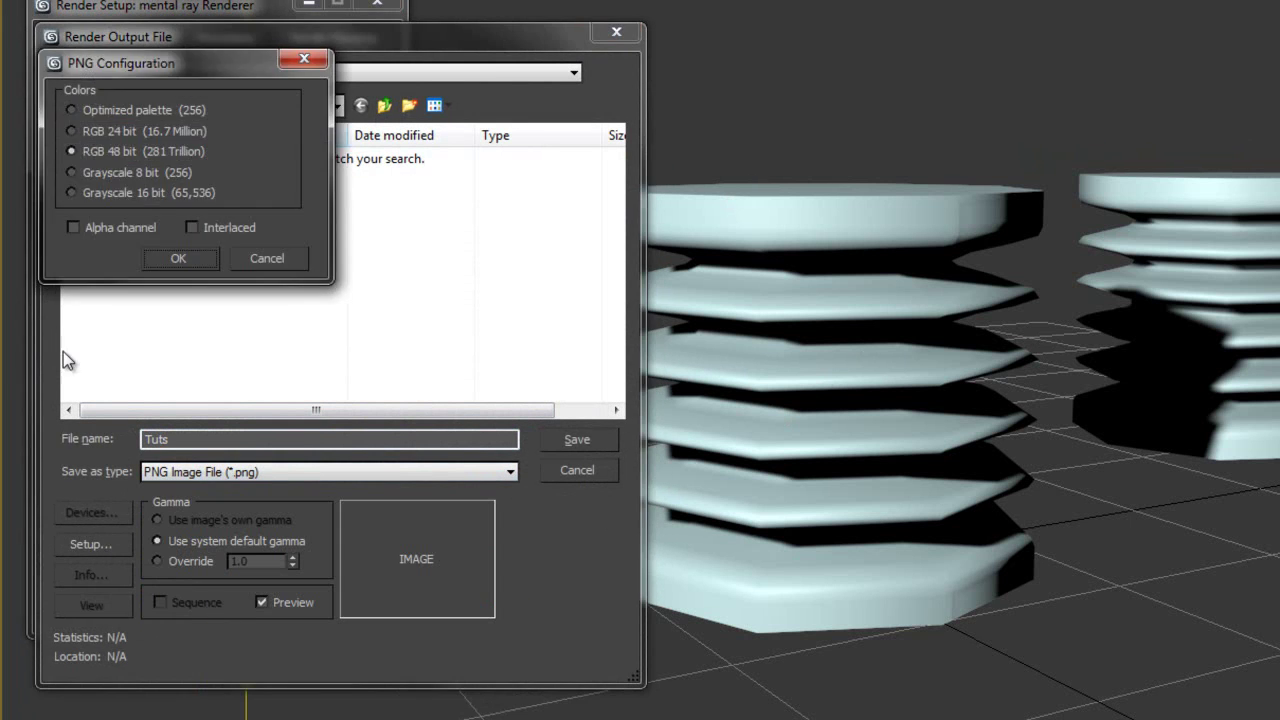
click(74, 228)
click(170, 257)
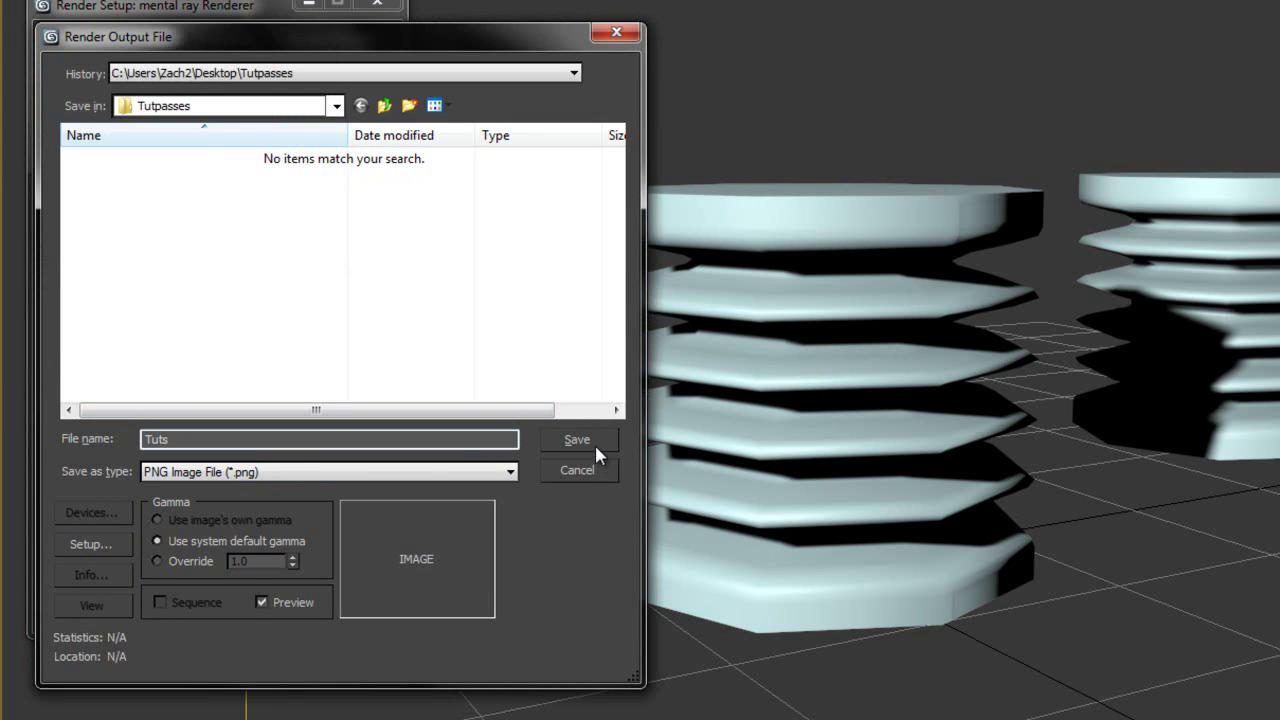
click(590, 444)
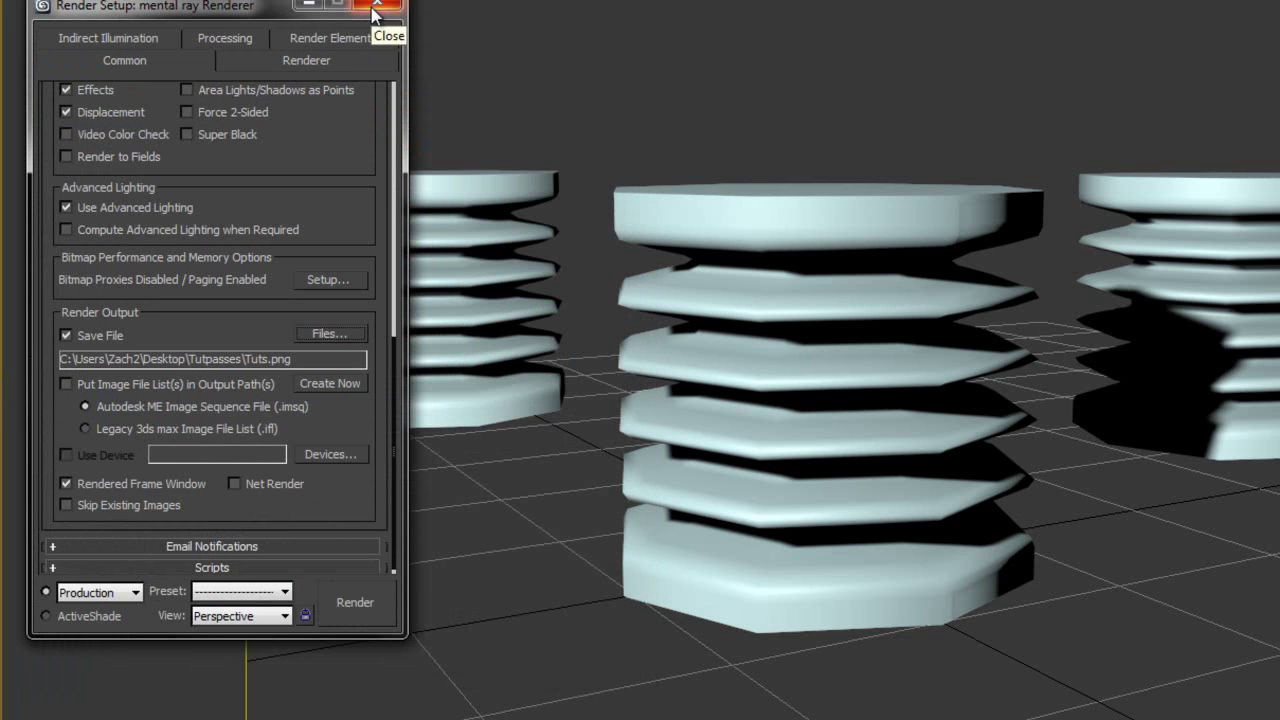
Render the hoses to the output file and close the rendered pass windows.
click(356, 606)
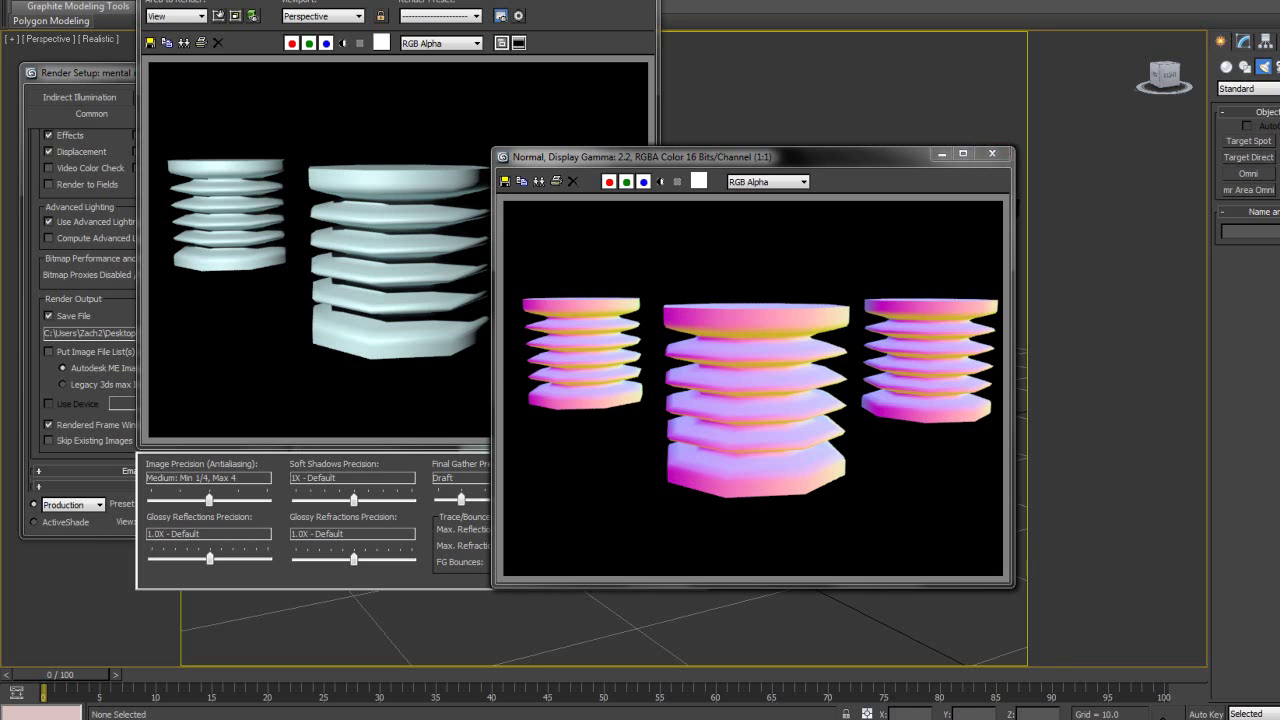
click(995, 161)
click(995, 161)
click(995, 161)
click(995, 161)
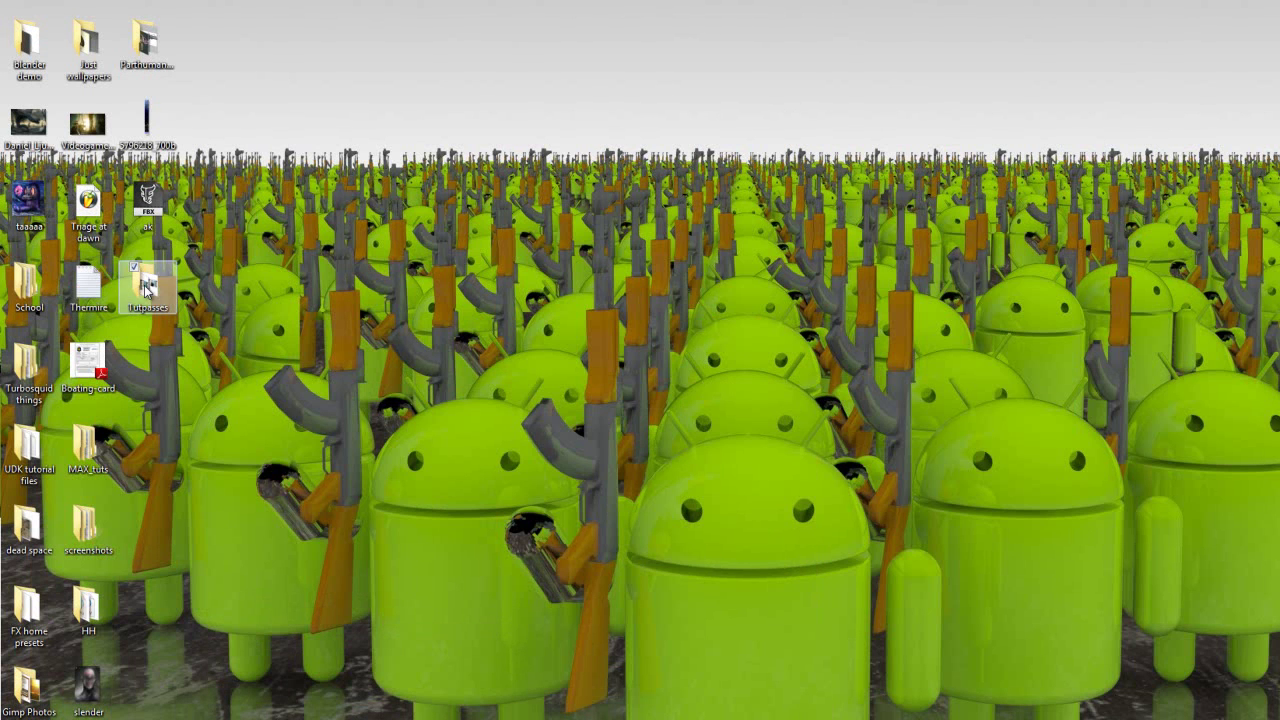
Open the Tutpasses folder, look through the saved pass images starting with Tuts, and close the image viewer.
double_click(147, 288)
double_click(728, 300)
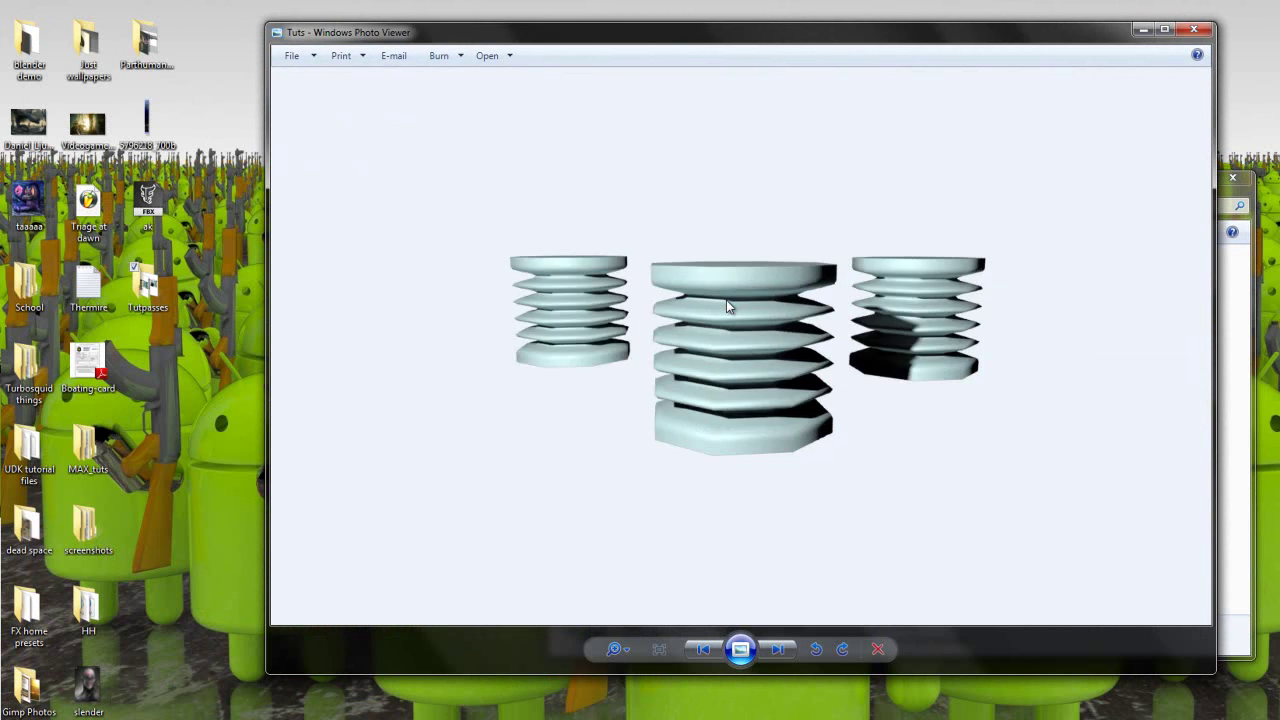
key(Right)
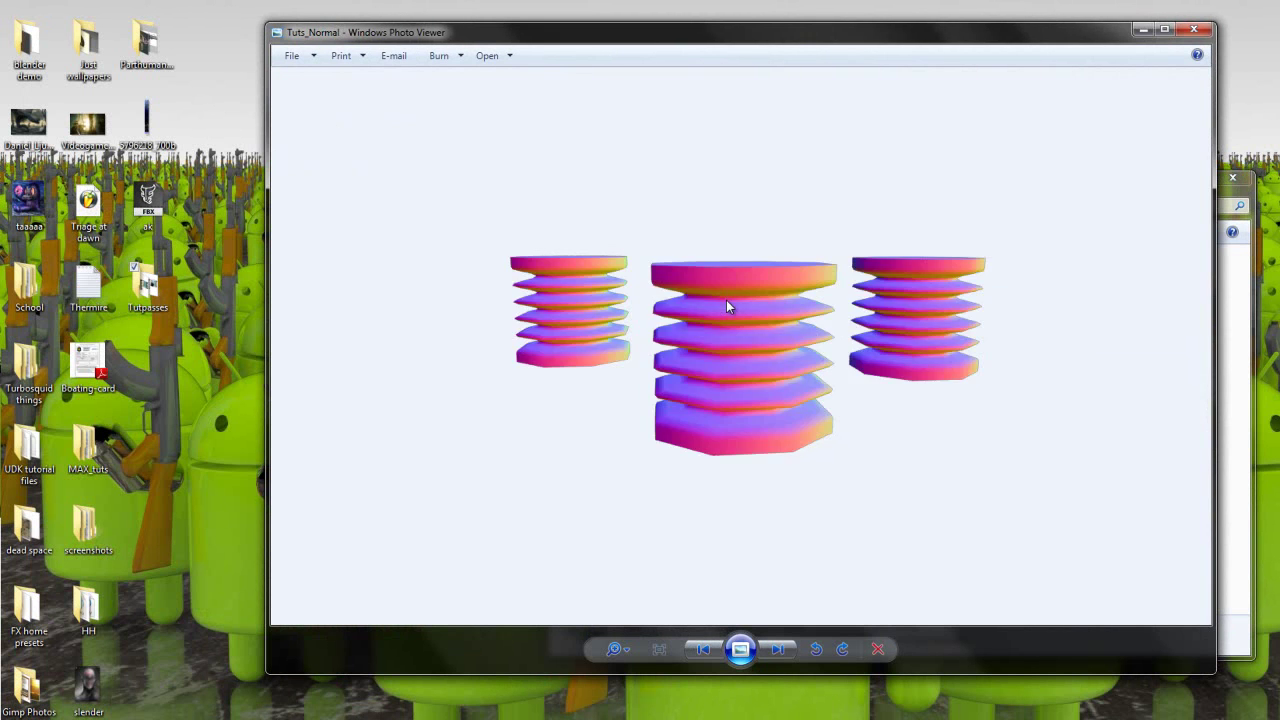
key(Right)
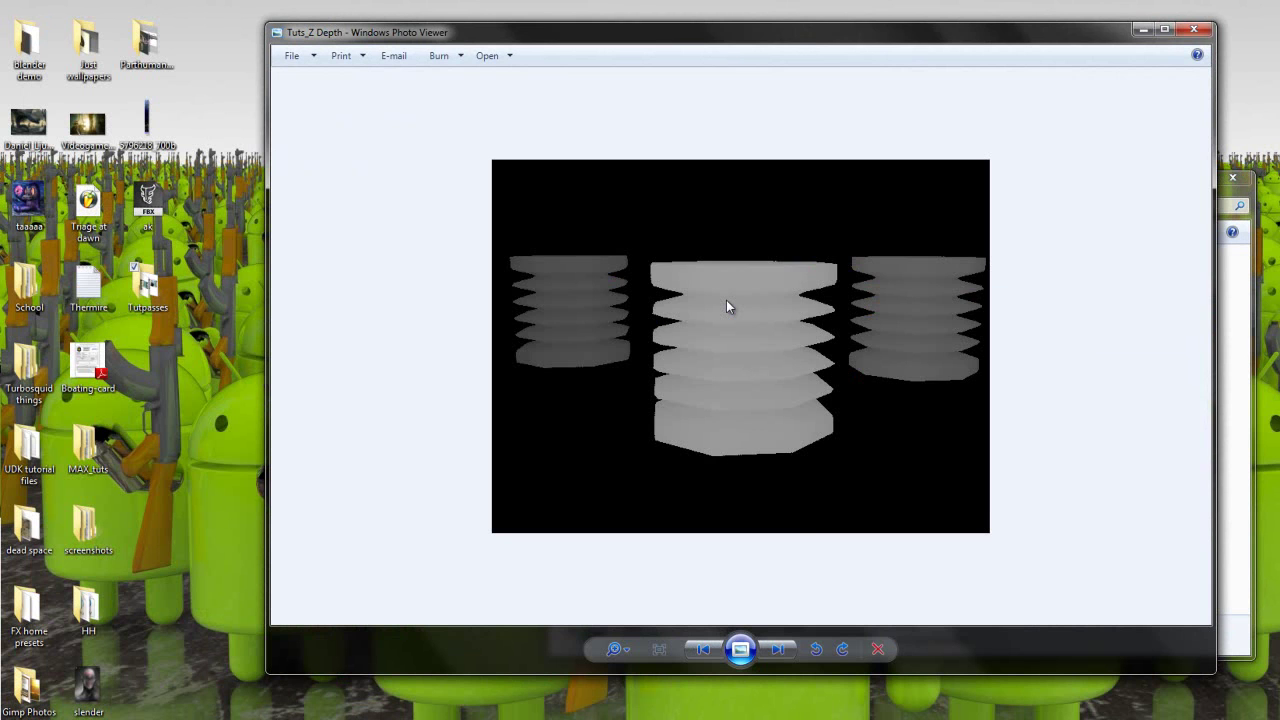
key(Right)
click(1195, 32)
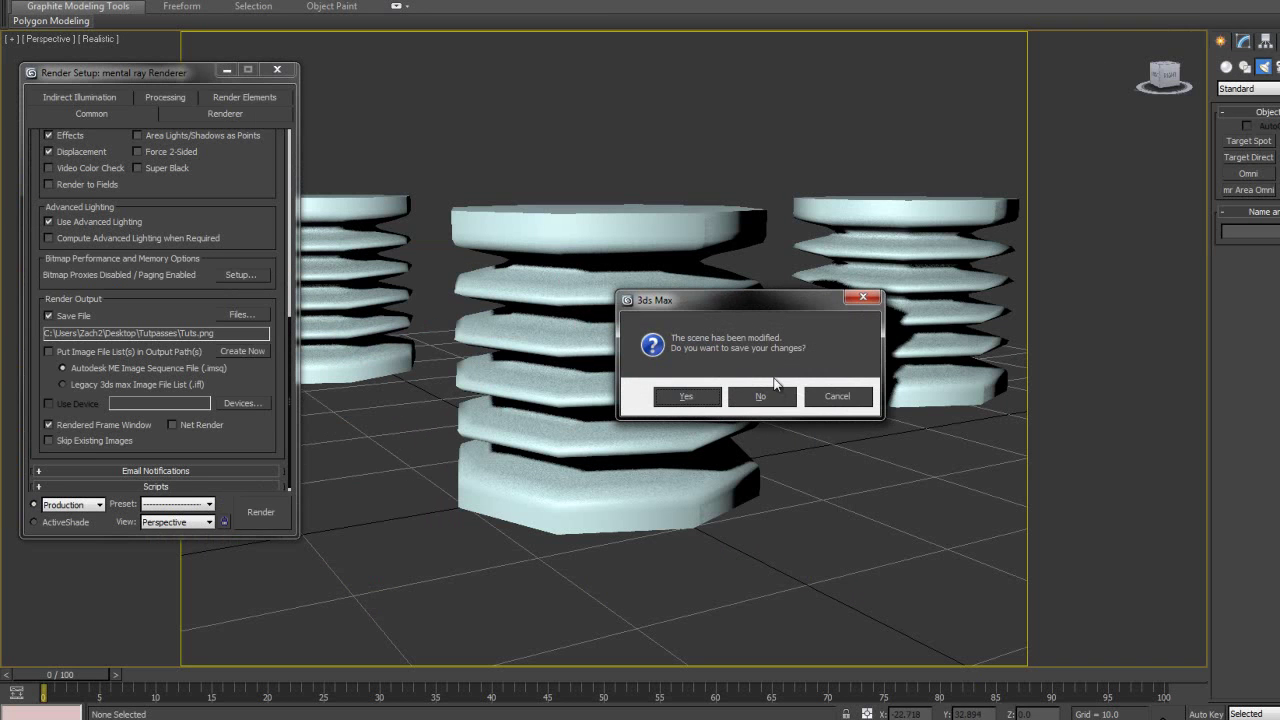
Close 3ds Max without saving the scene and start Adobe After Effects, clearing the folder and Bamboo windows out of the way.
click(779, 399)
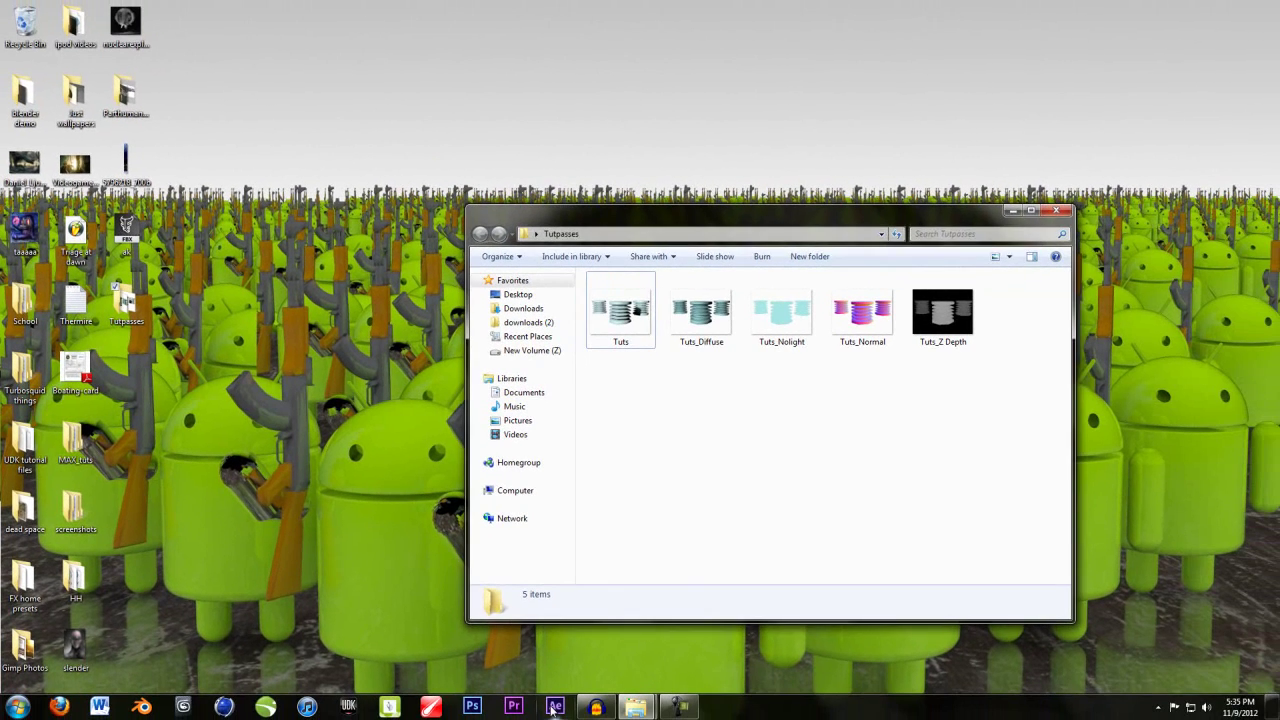
click(553, 708)
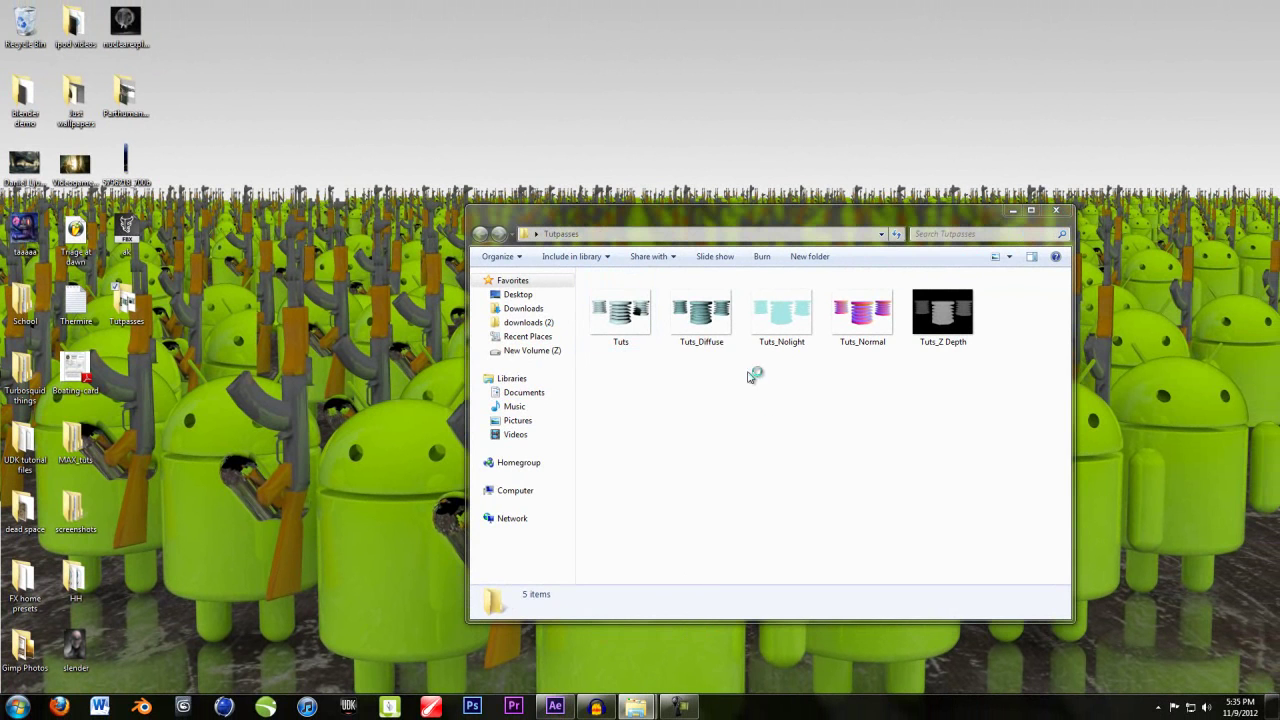
mouse_move(632, 708)
click(628, 597)
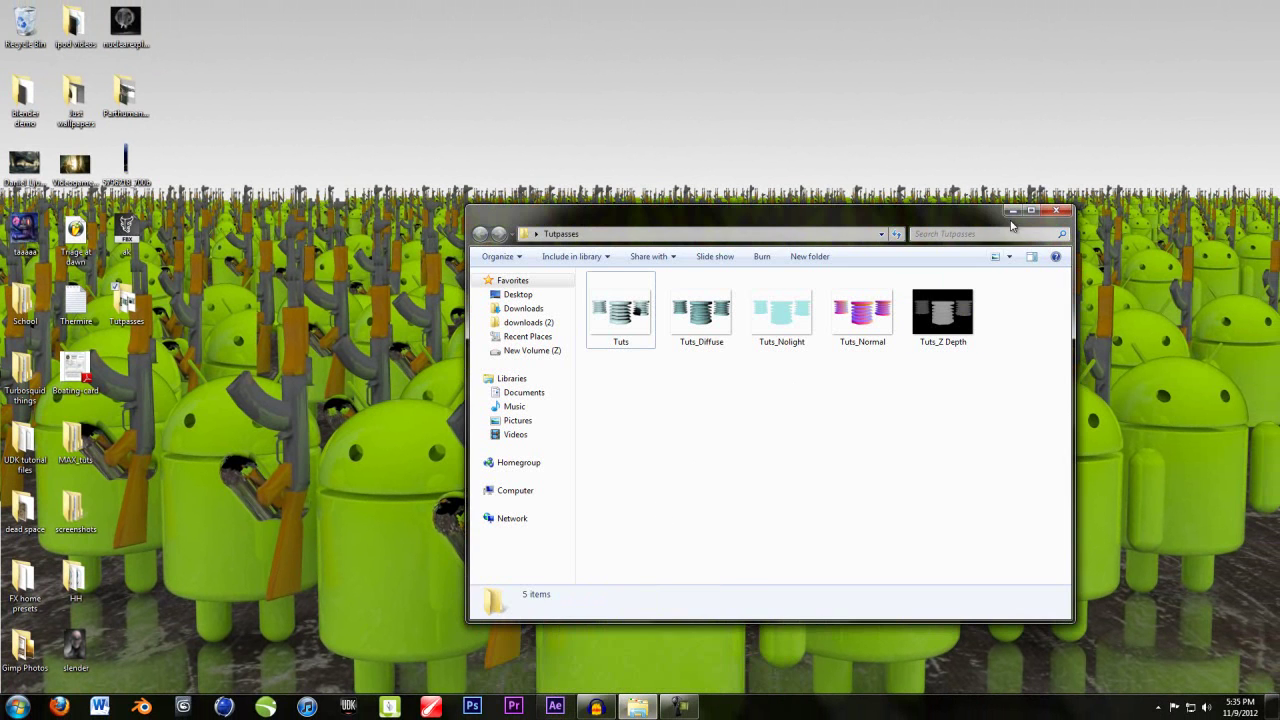
click(1012, 210)
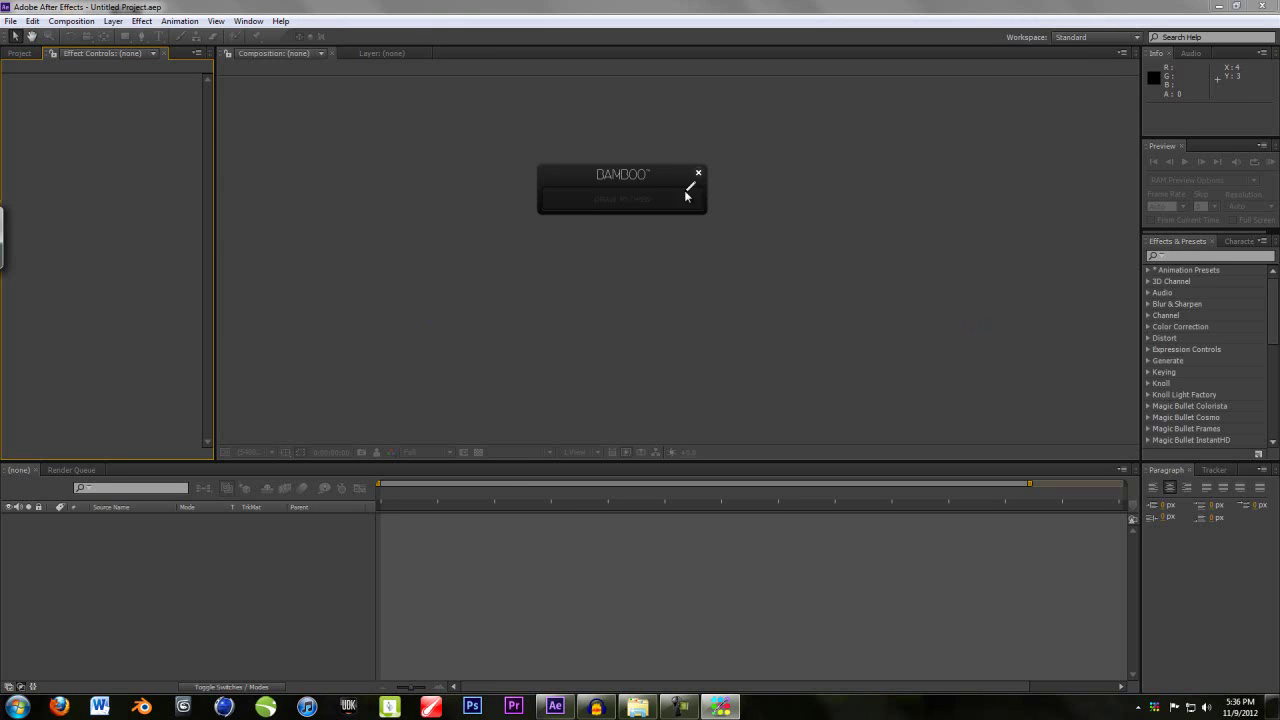
click(704, 7)
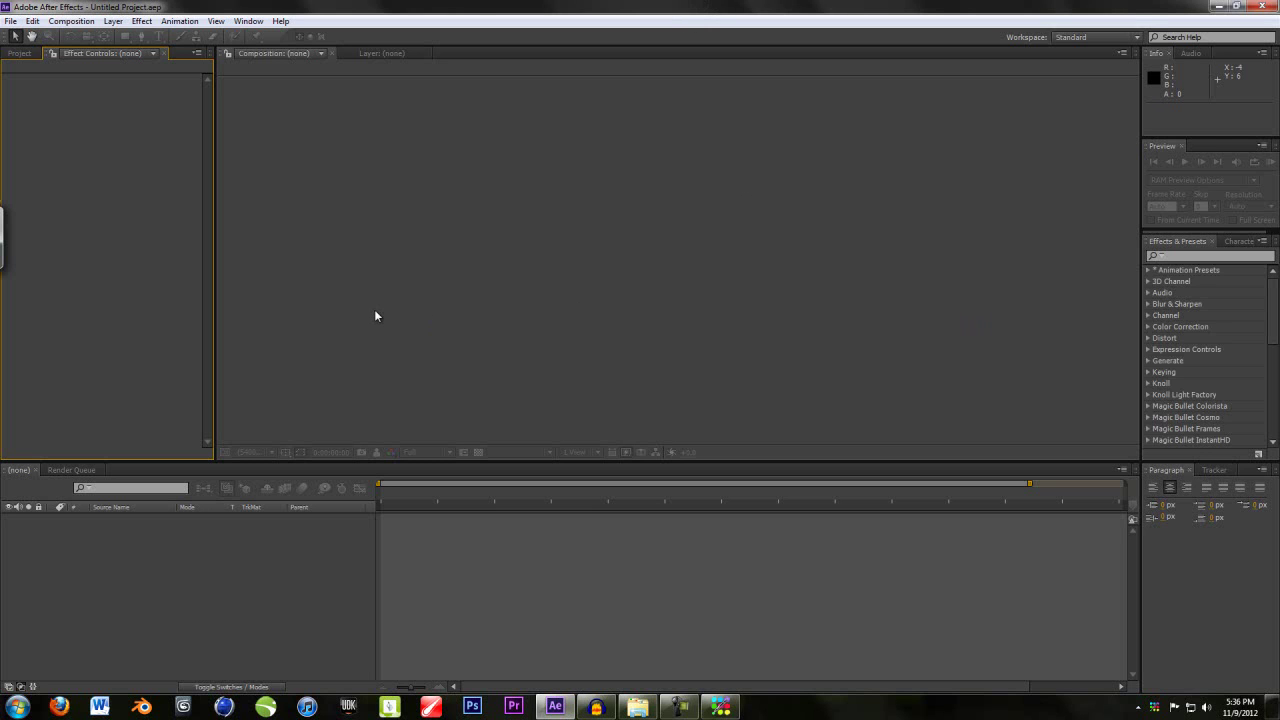
Import all five PNG passes from the Tutpasses folder into the After Effects project.
click(19, 53)
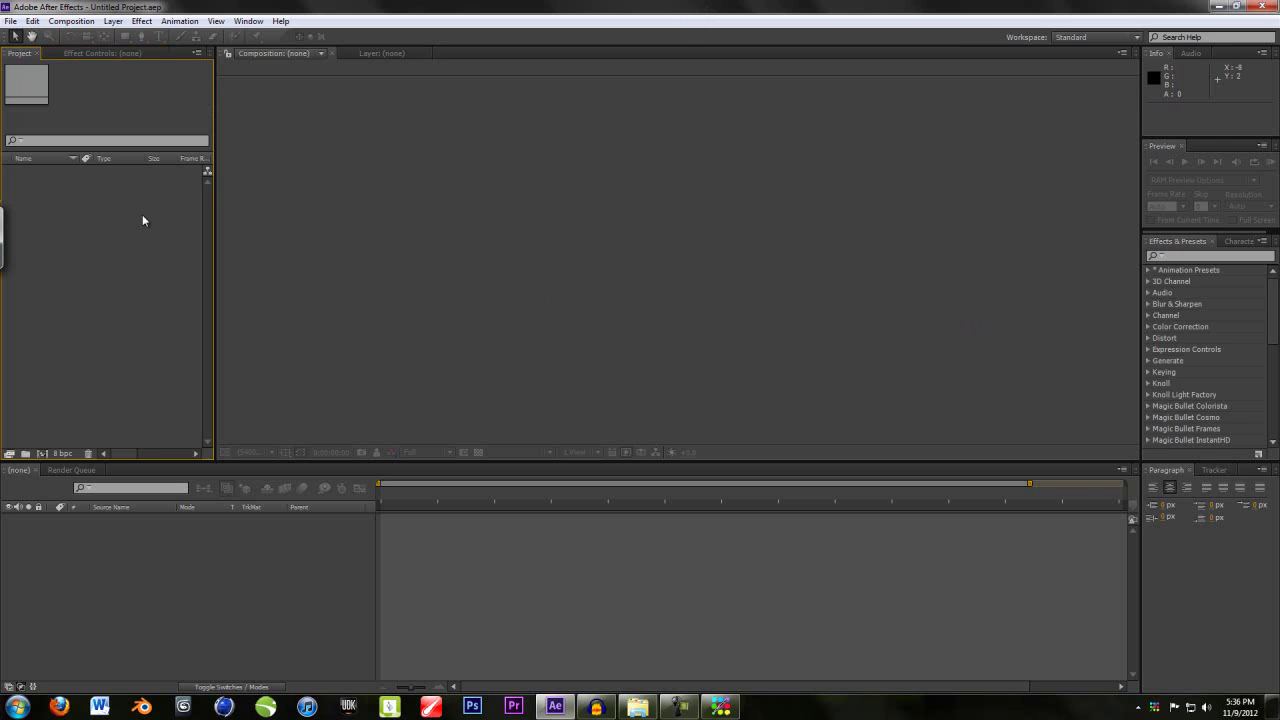
click(637, 706)
drag(1008, 412, 76, 276)
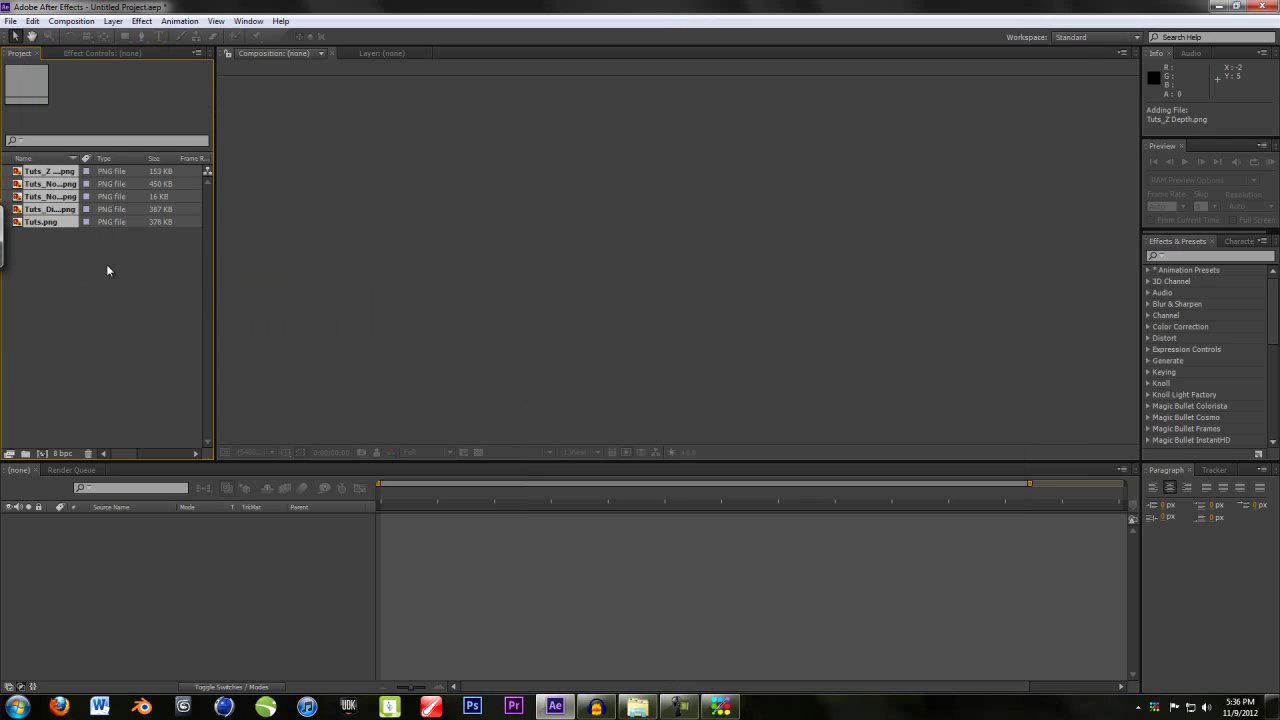
Check each imported pass in the project in turn: Z Depth, Normal, Nolight, Diffuse and the full Tuts render.
click(44, 172)
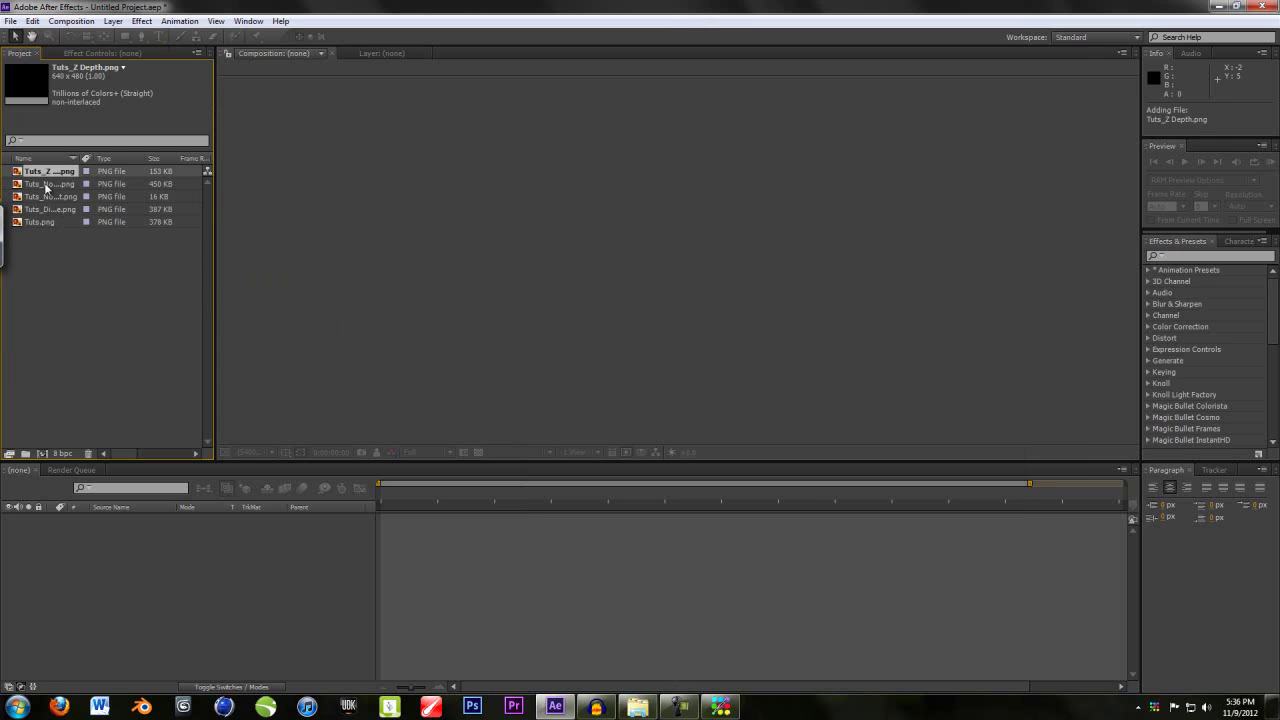
click(47, 185)
click(48, 197)
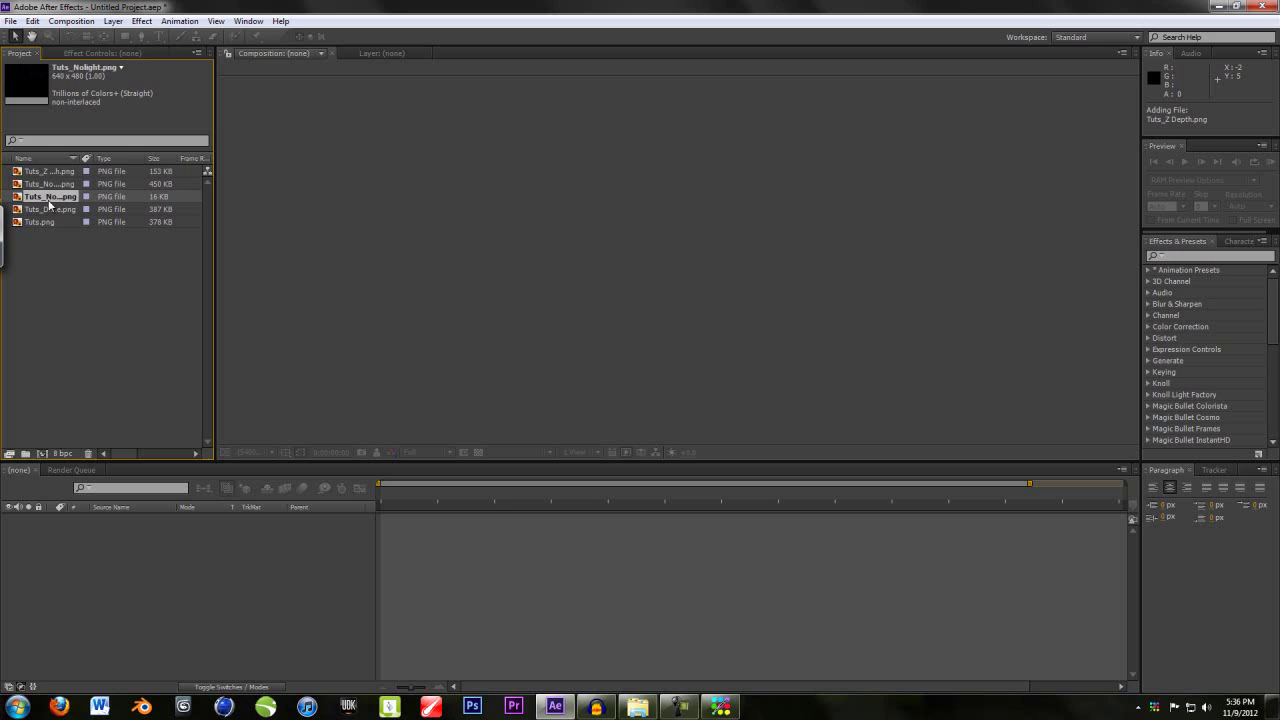
click(51, 210)
click(49, 222)
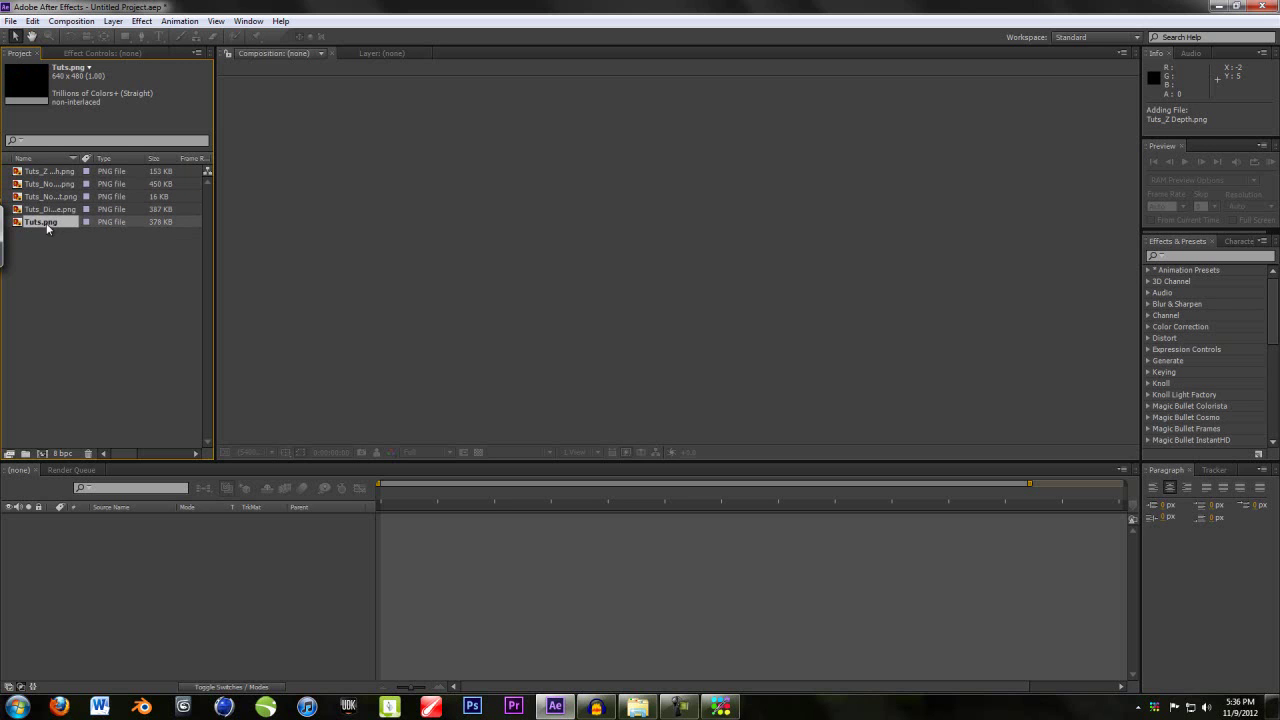
Create a composition from the Tuts_Diffuse.png footage and view it at 100% magnification.
click(49, 212)
drag(50, 214, 43, 368)
drag(52, 441, 42, 454)
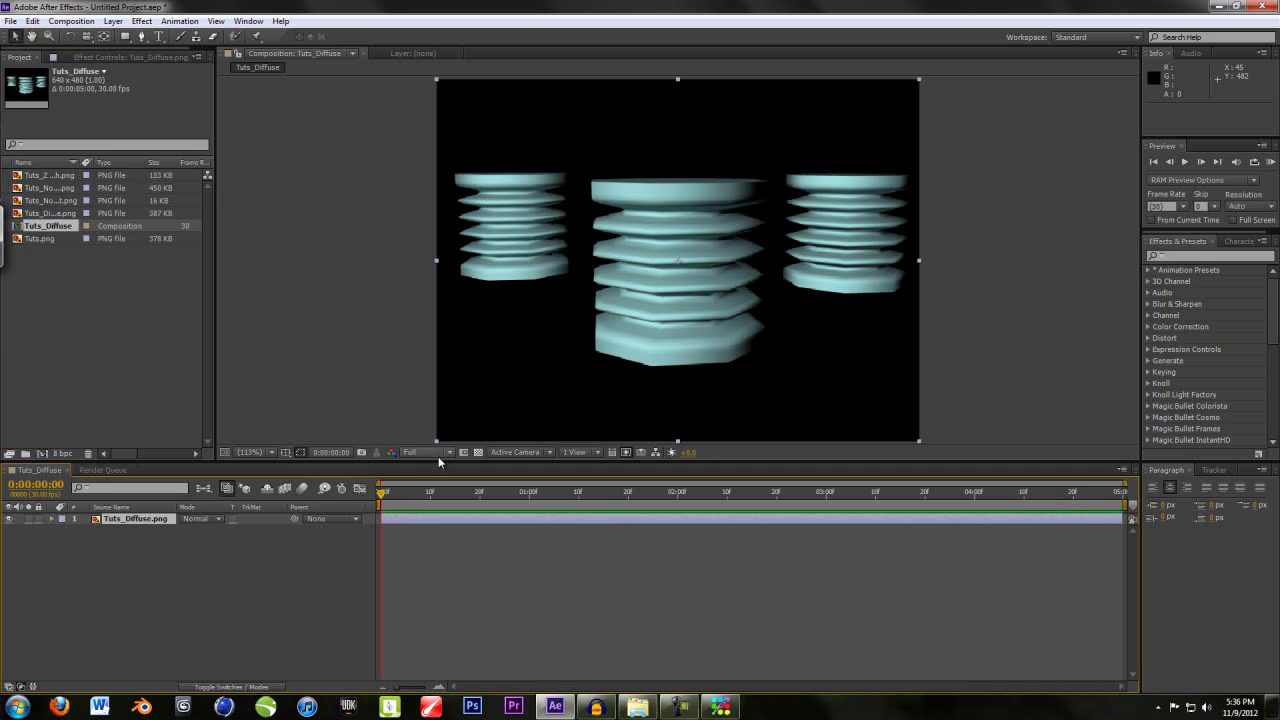
click(256, 456)
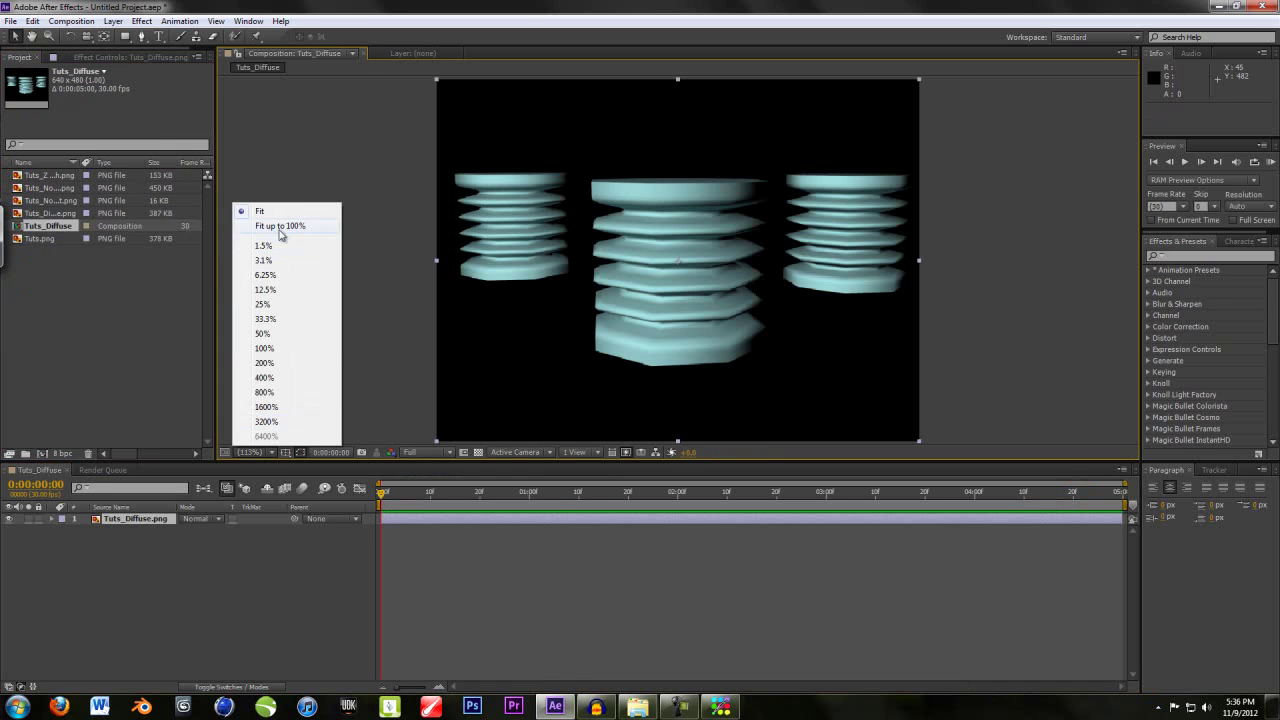
click(268, 349)
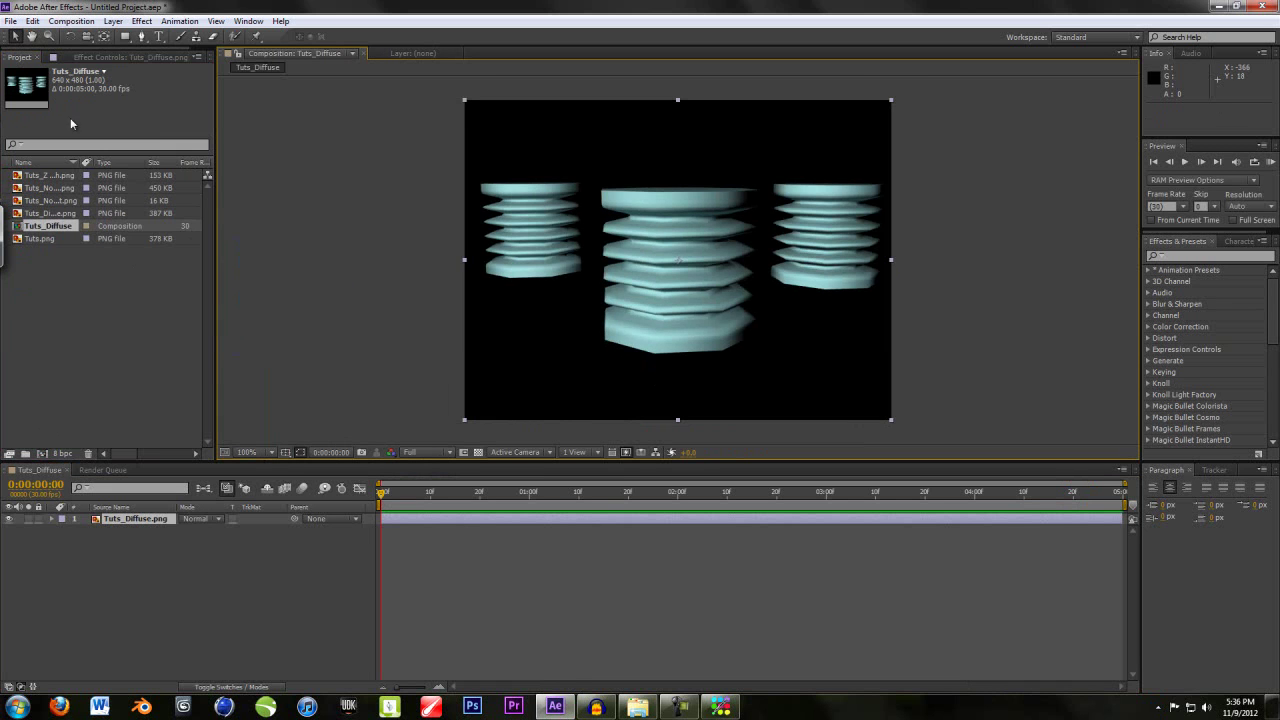
click(45, 214)
click(53, 201)
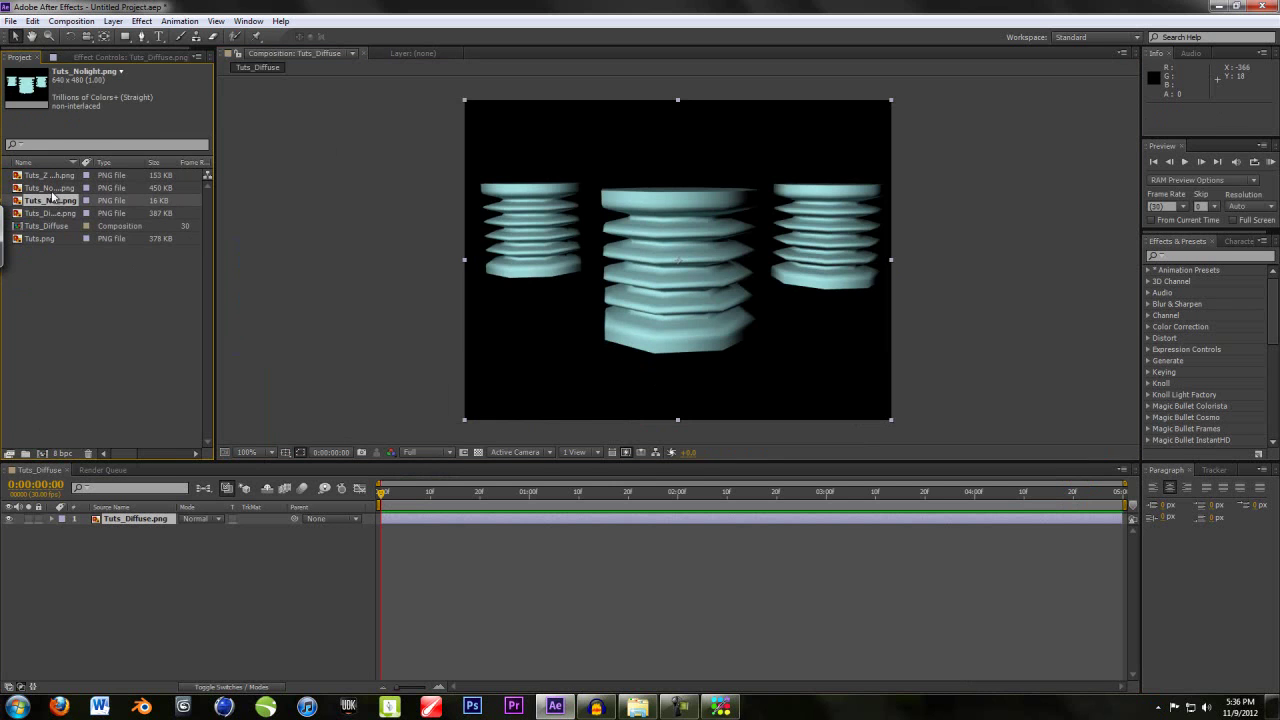
click(53, 189)
click(50, 202)
click(42, 256)
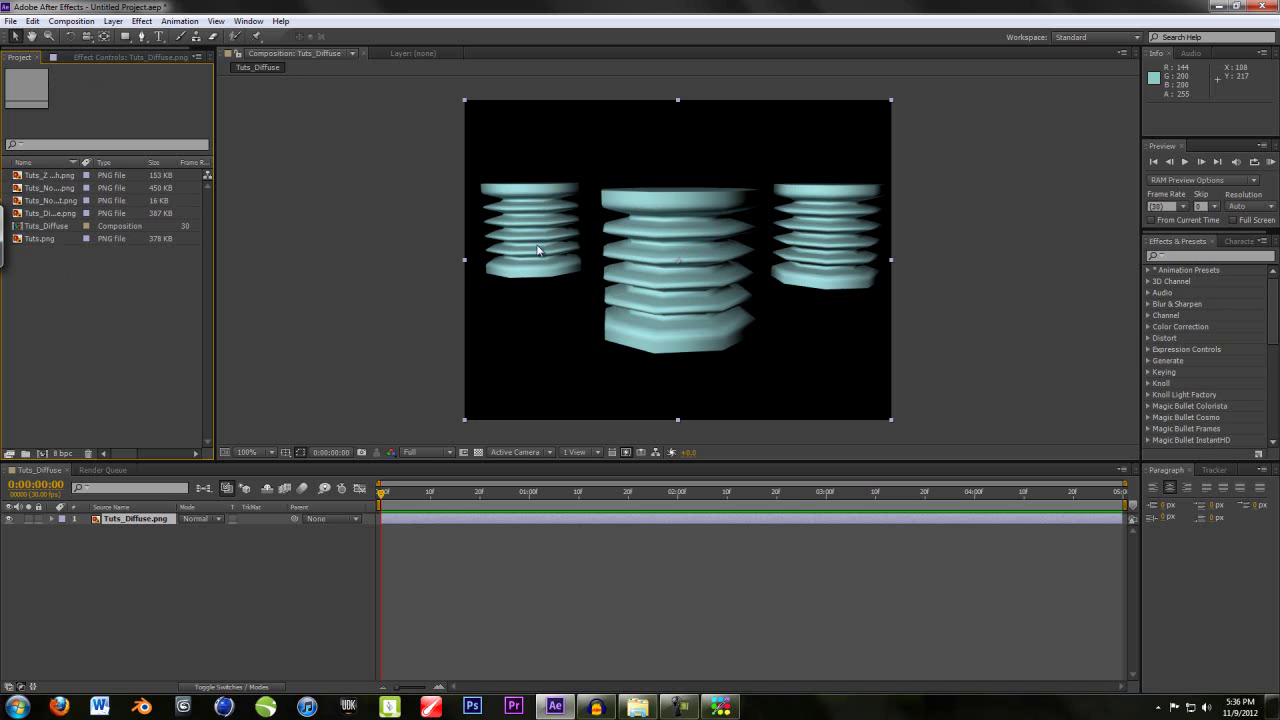
click(141, 21)
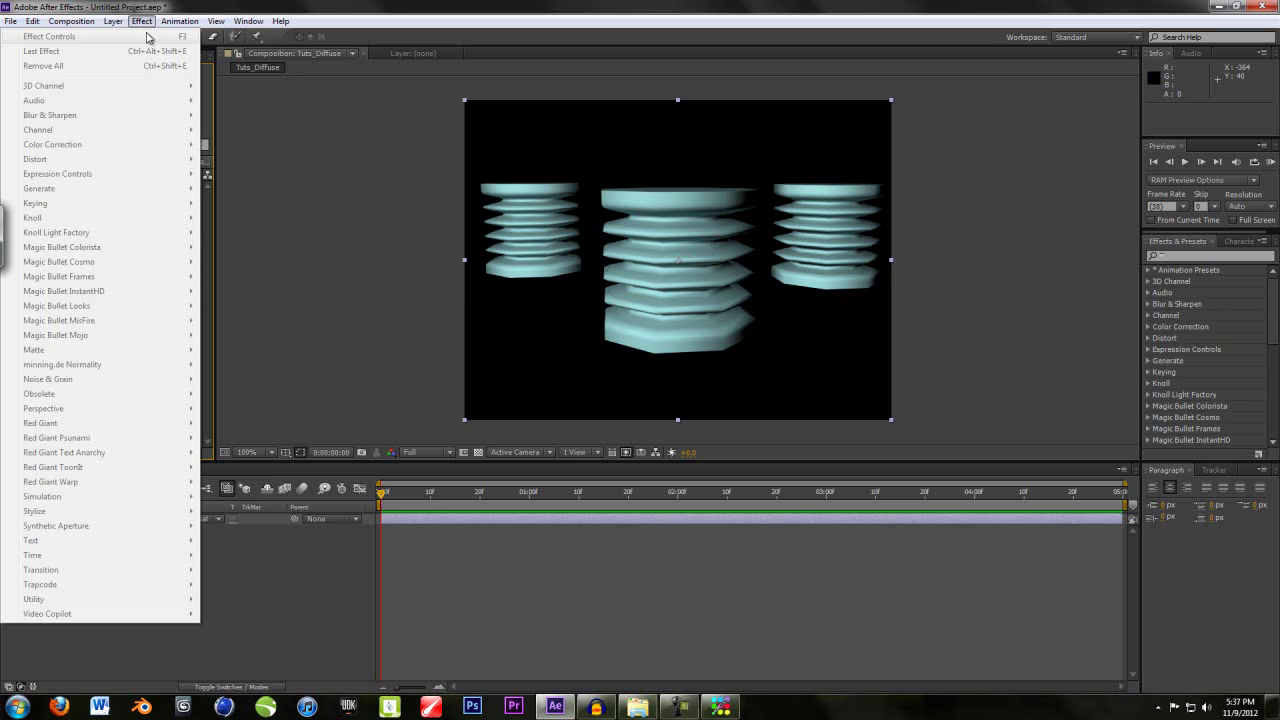
click(179, 21)
Duplicate the Tuts_Diffuse.png layer and rename the upper copy as Normality.
click(160, 520)
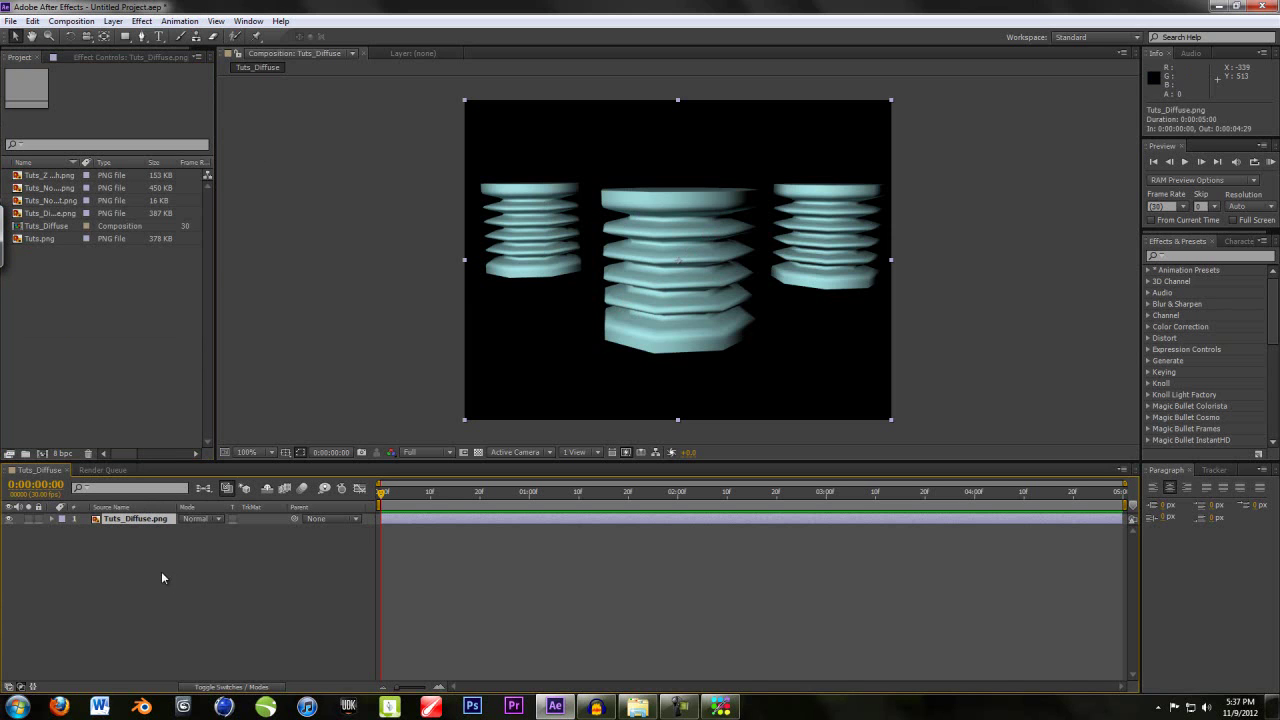
key(ctrl+d)
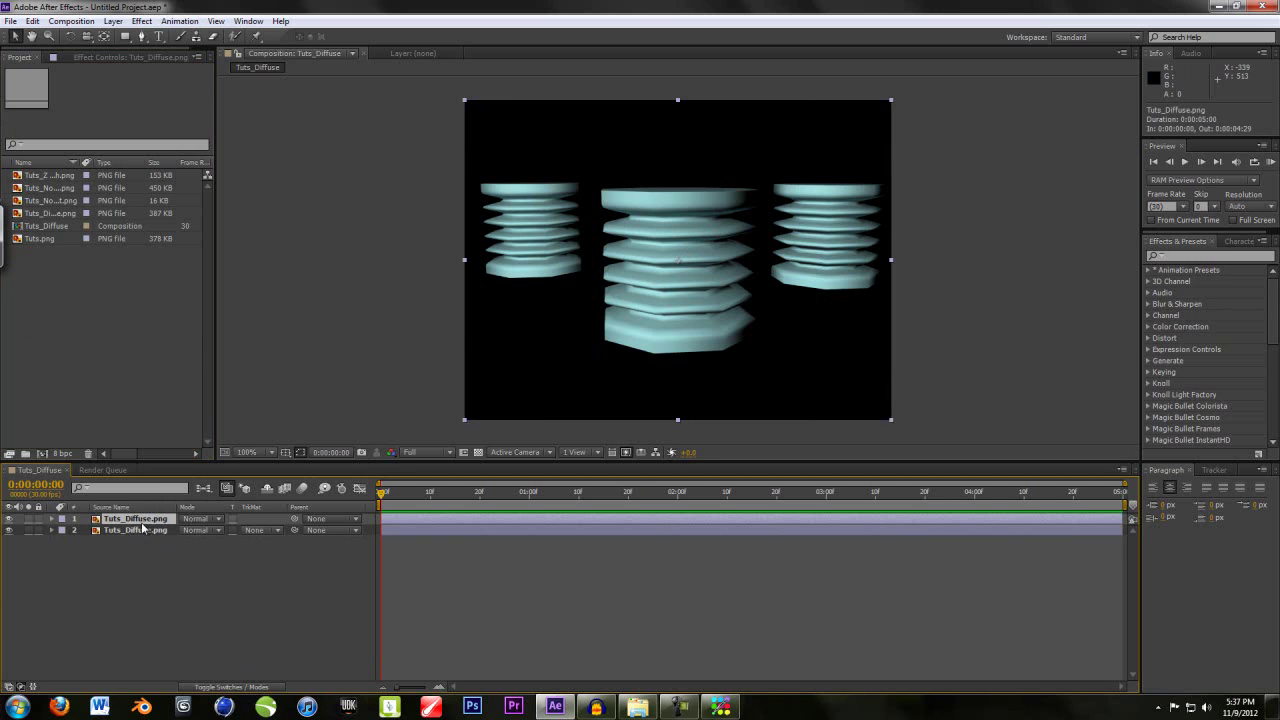
right_click(147, 515)
click(181, 508)
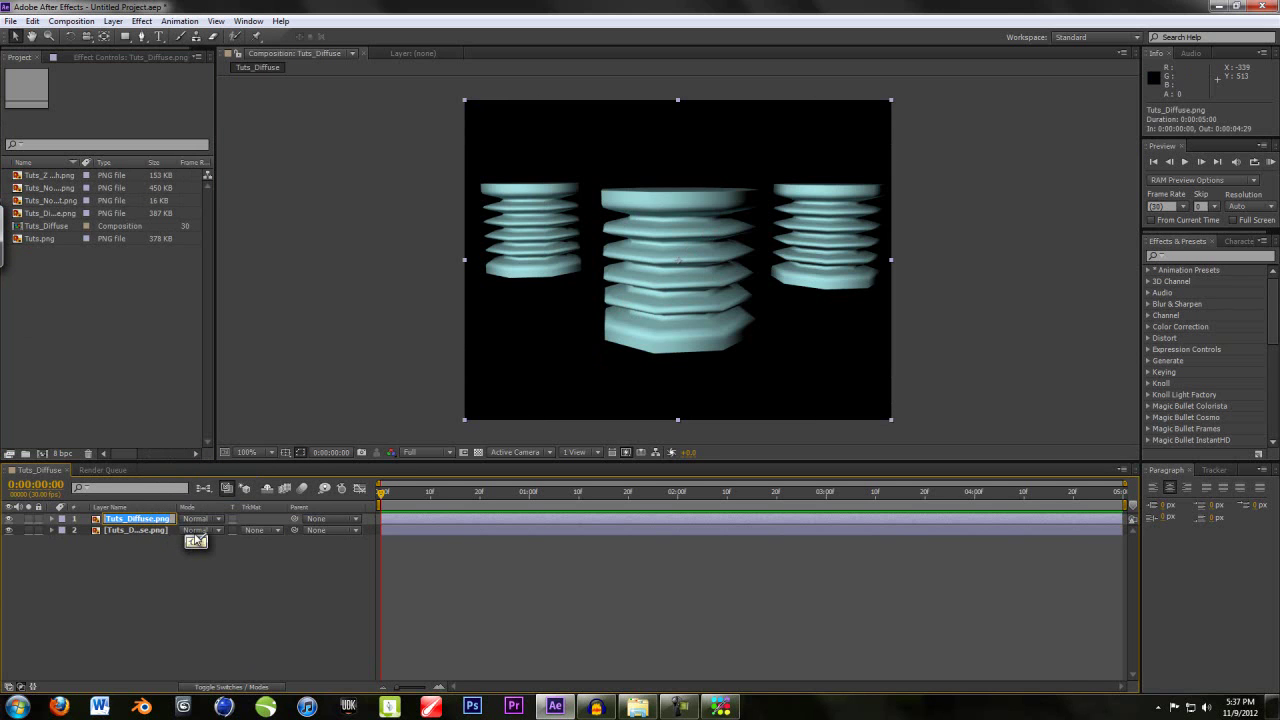
click(195, 541)
drag(306, 602, 193, 601)
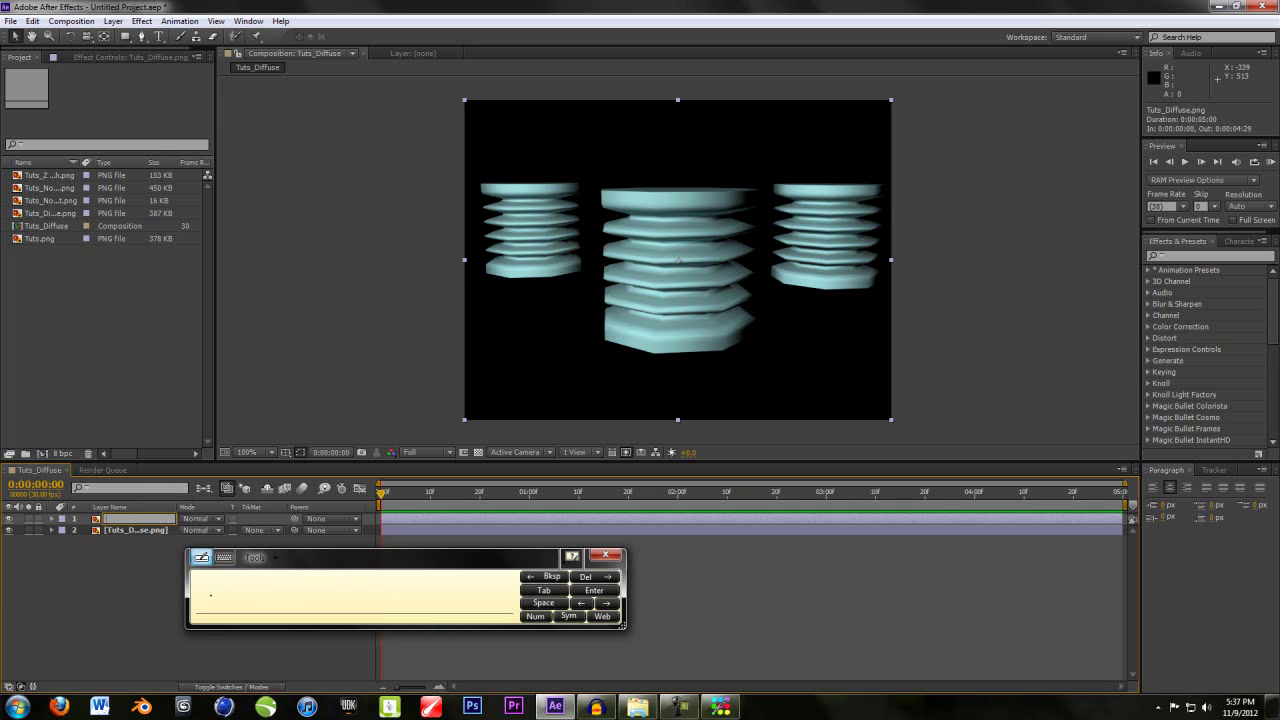
drag(205, 591, 382, 606)
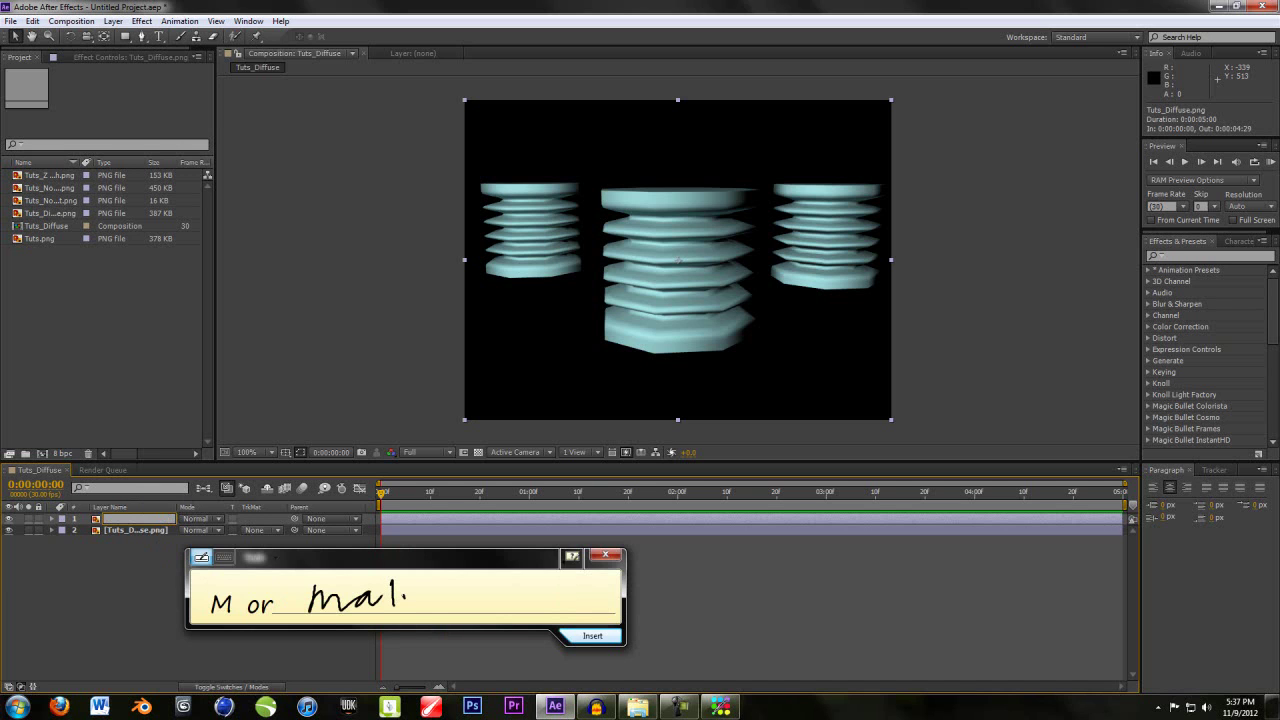
drag(459, 590, 446, 616)
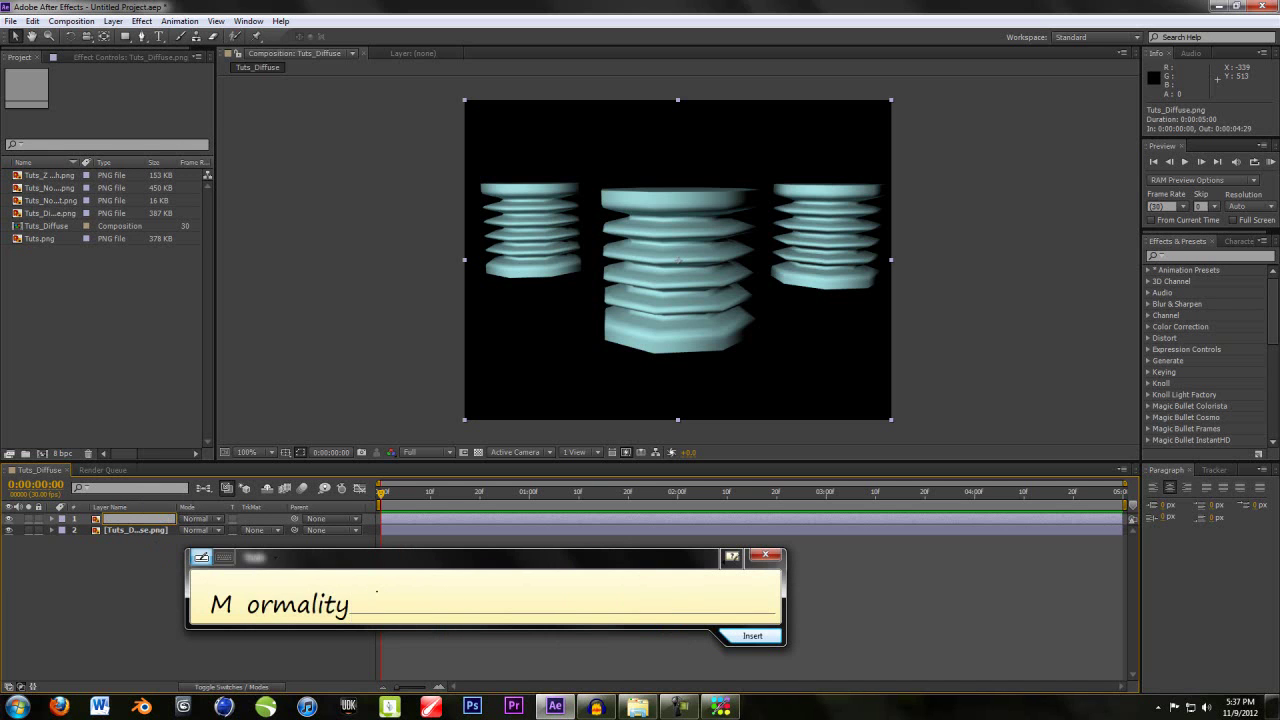
drag(376, 593, 270, 593)
click(605, 555)
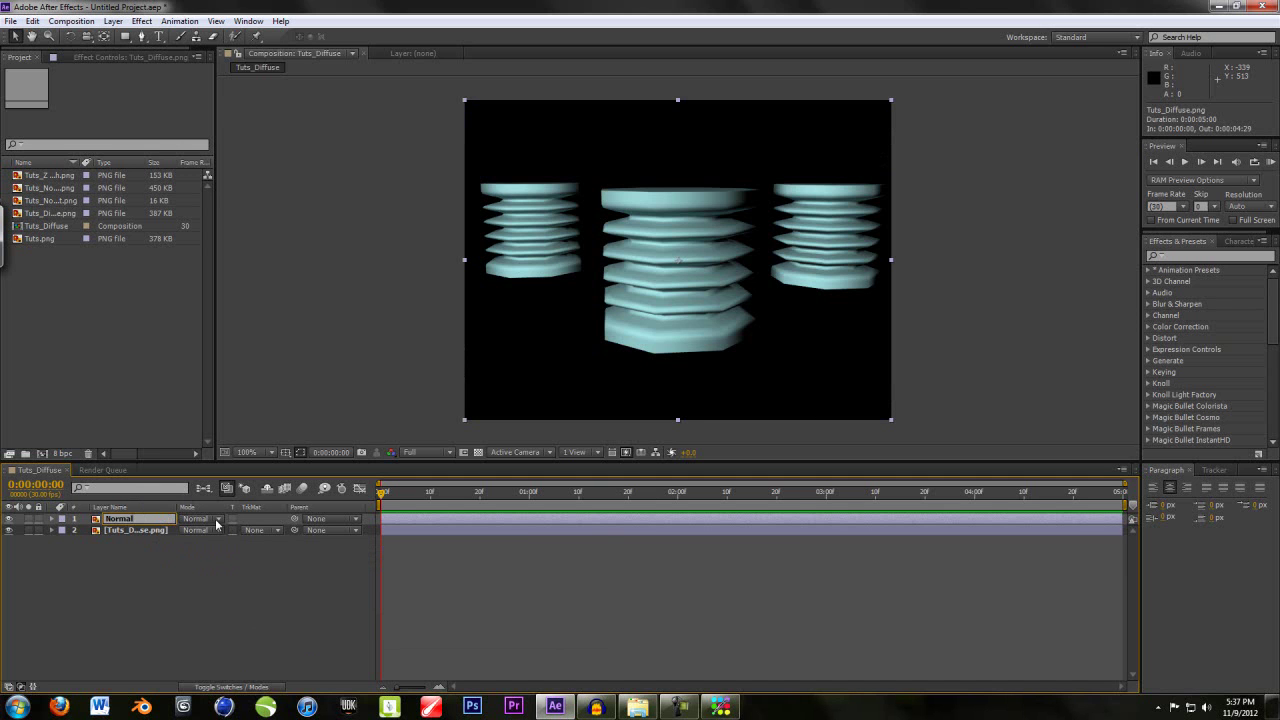
key(Return)
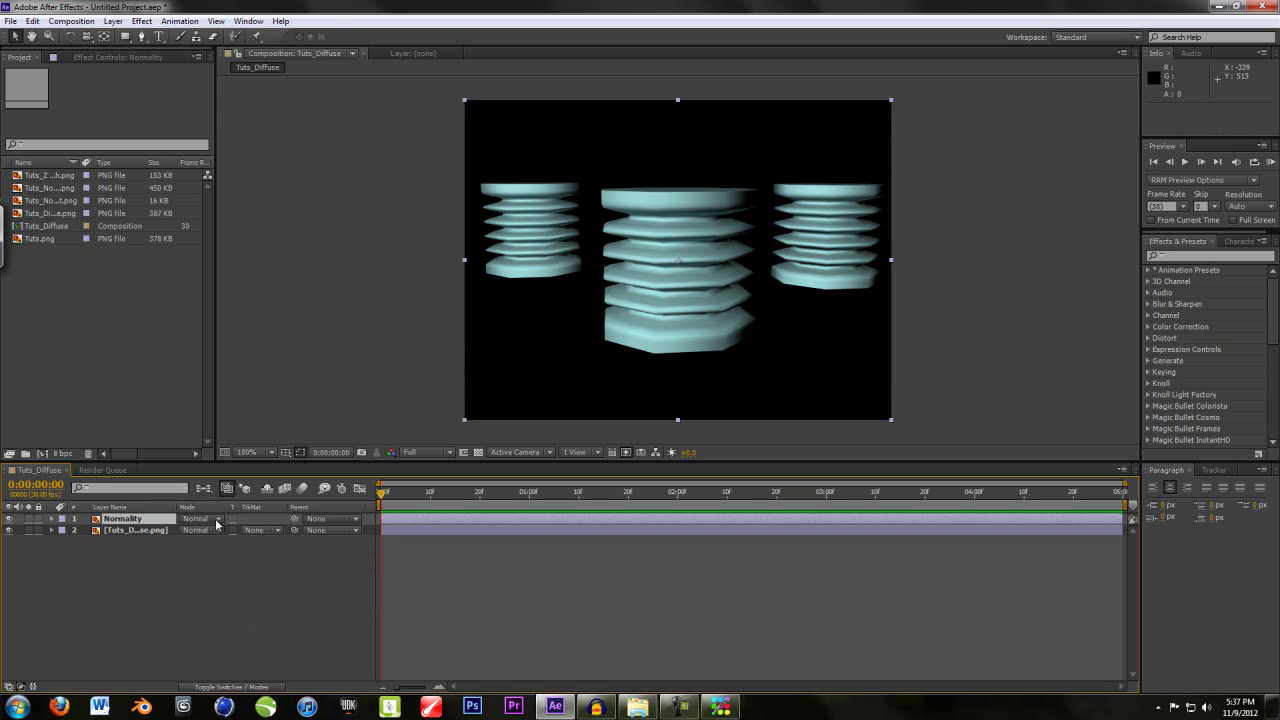
Rename the lower Tuts_Diffuse.png layer as Base.
right_click(161, 535)
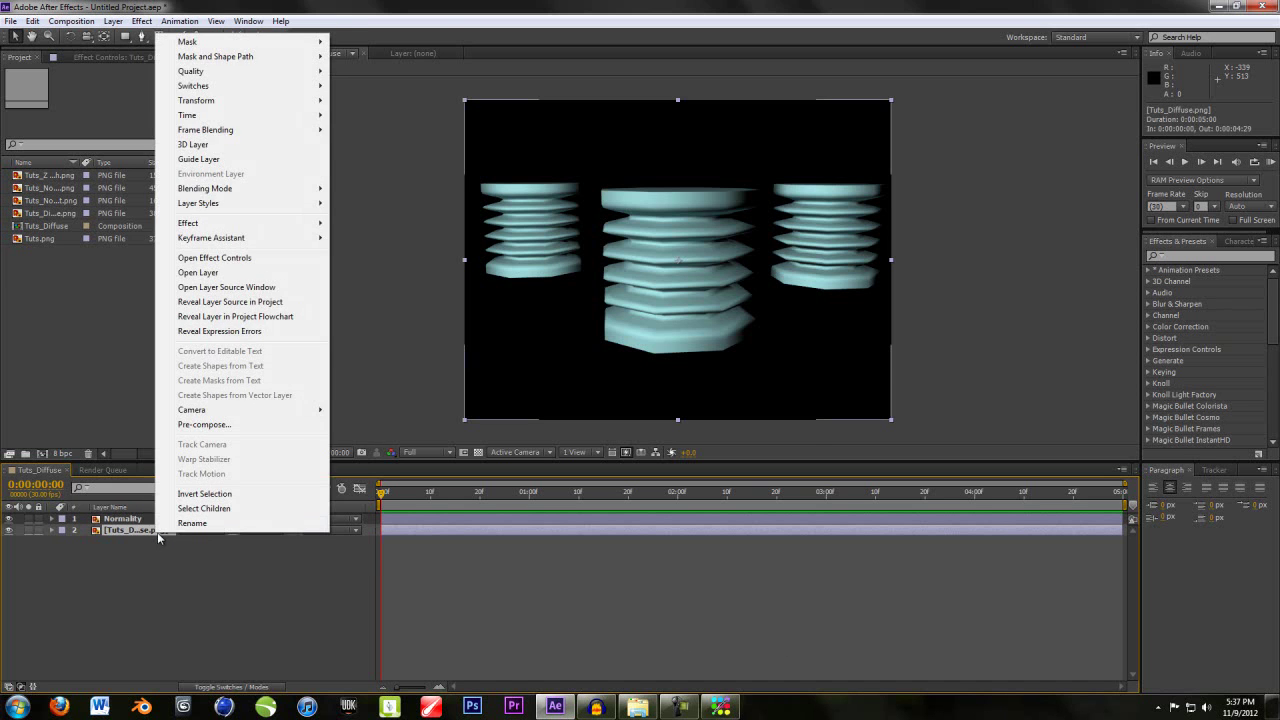
click(180, 521)
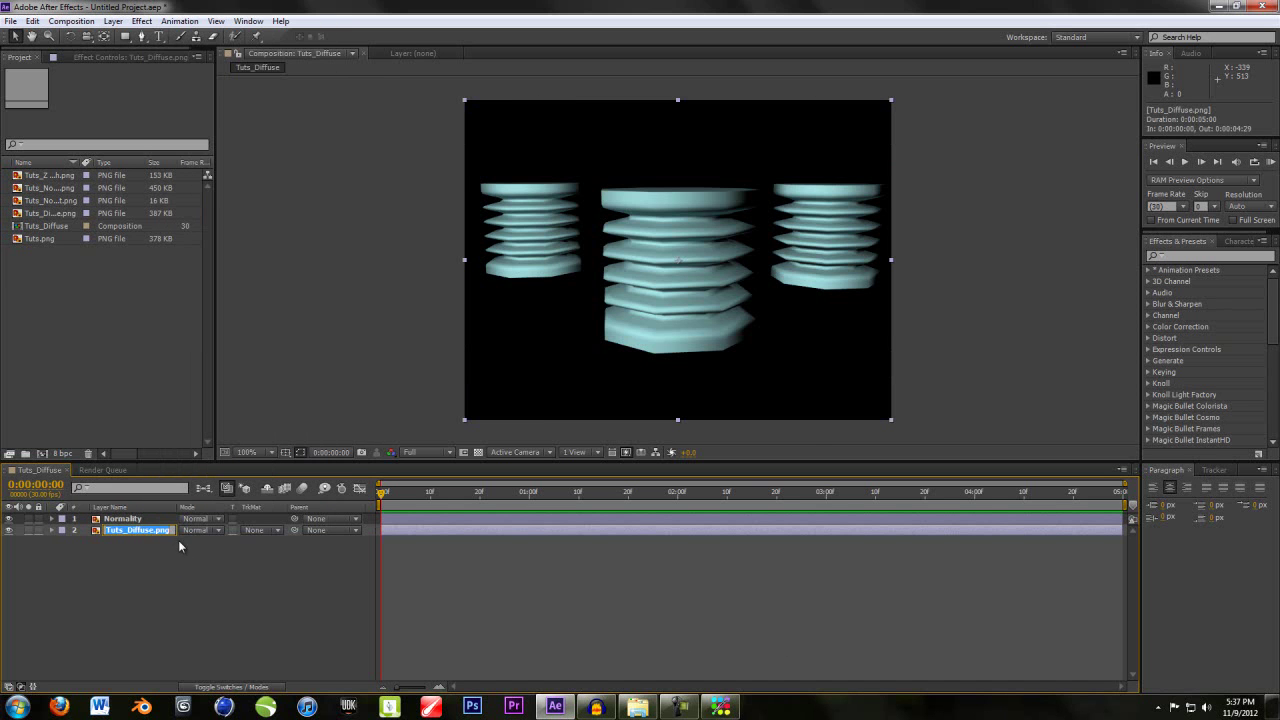
text(Base)
key(Return)
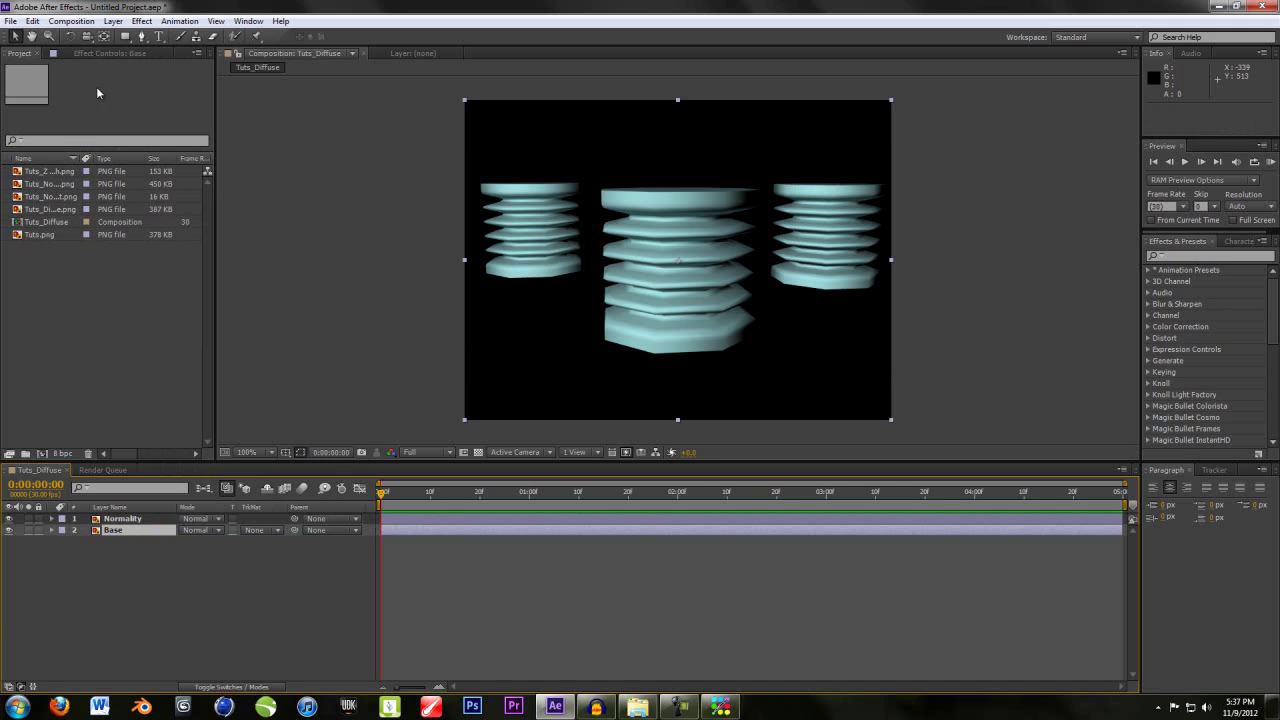
Apply the minning.de Normality effect to the Normality layer and collapse its Shading settings.
click(141, 21)
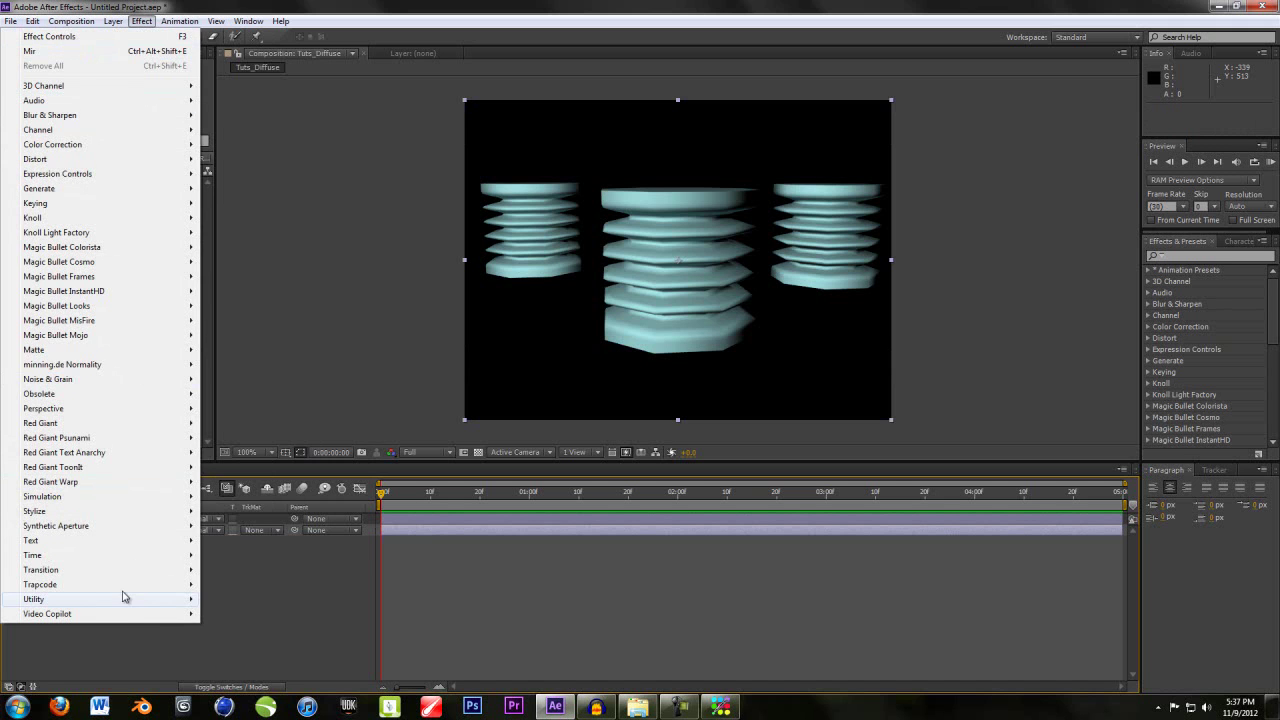
click(316, 579)
click(143, 520)
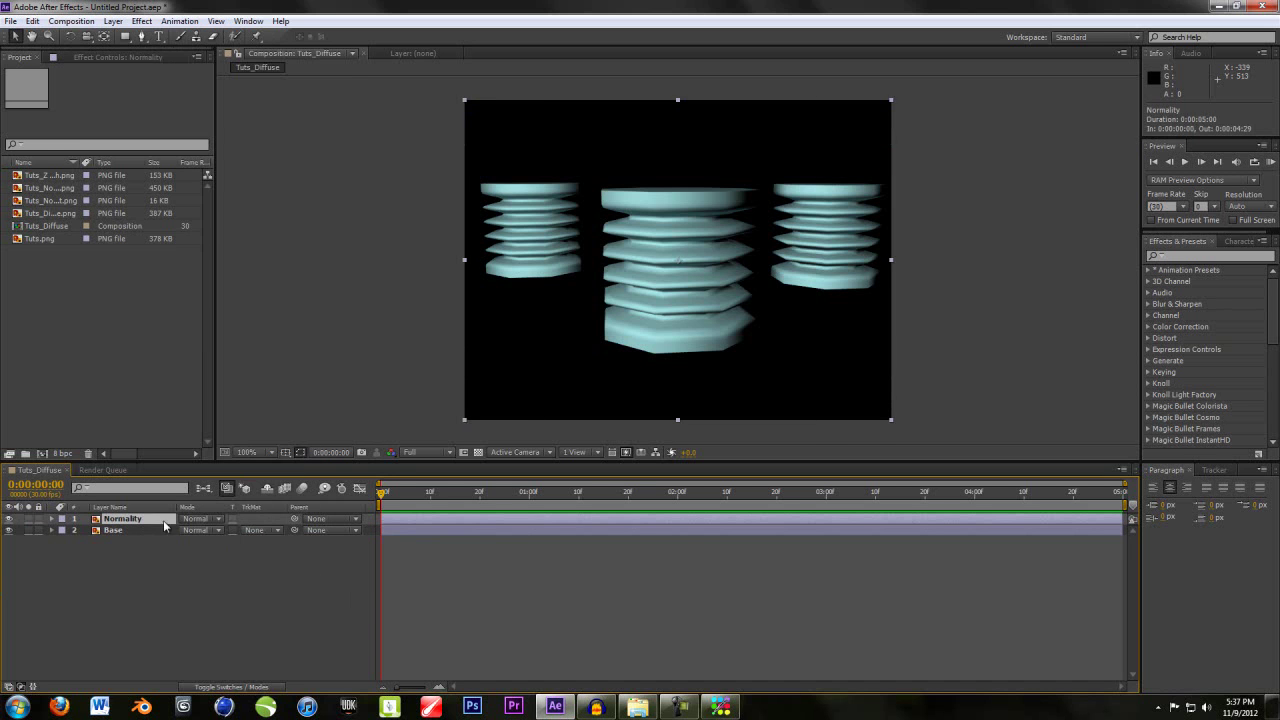
click(141, 21)
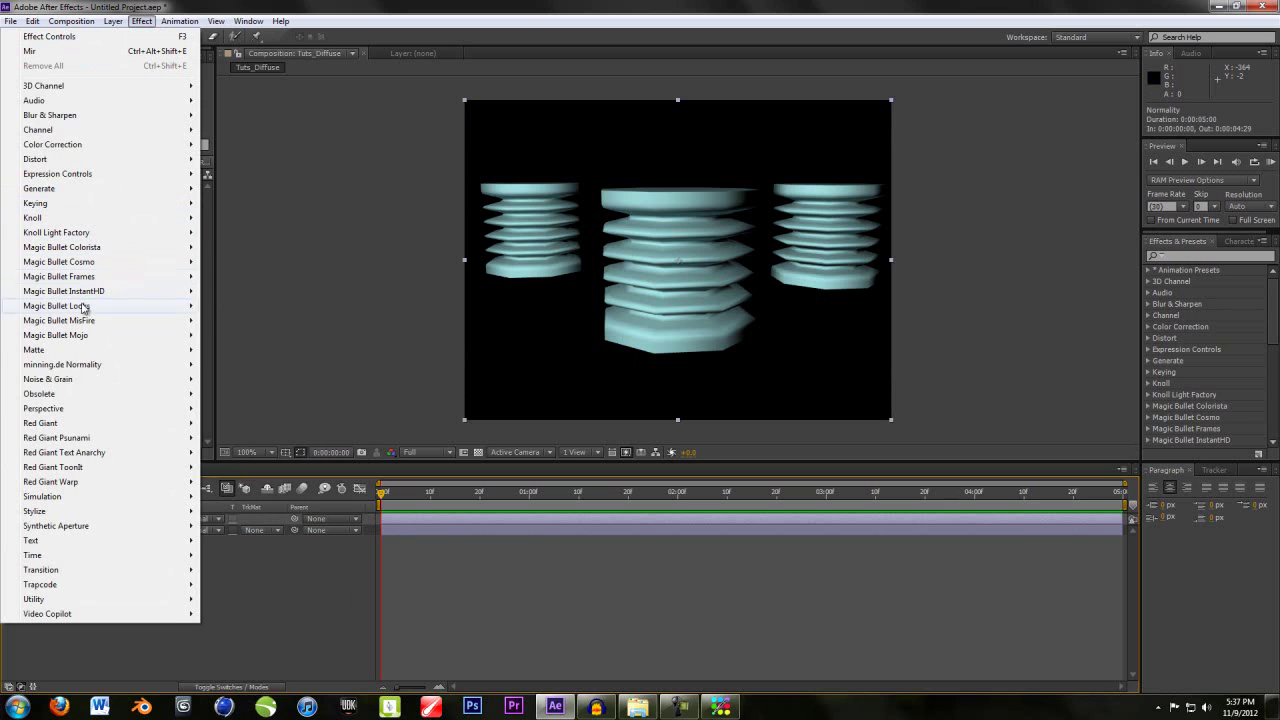
mouse_move(88, 366)
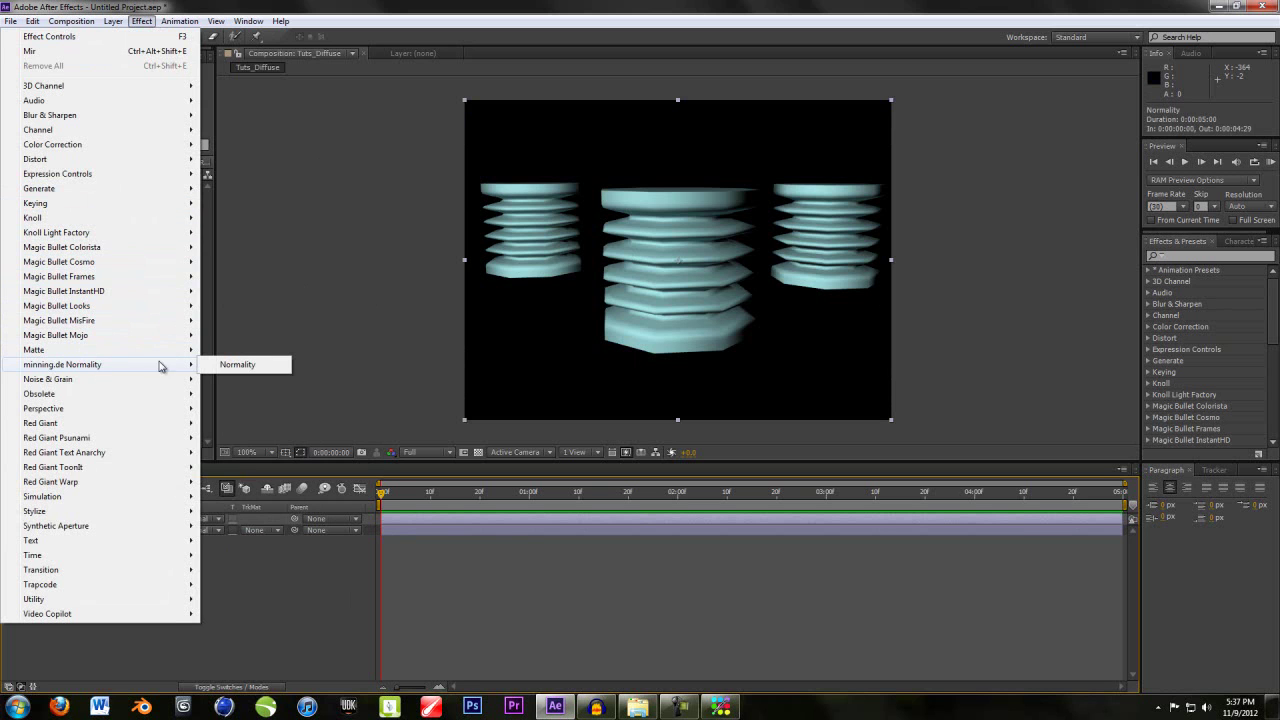
click(248, 368)
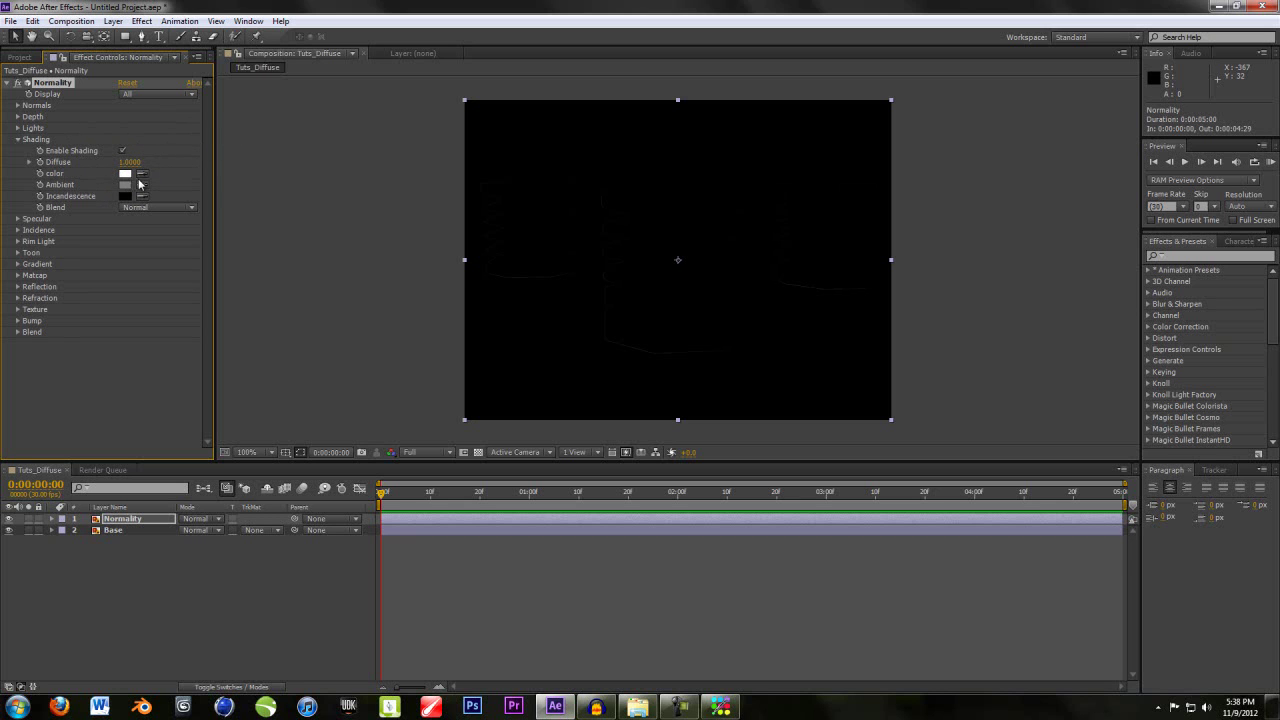
click(16, 140)
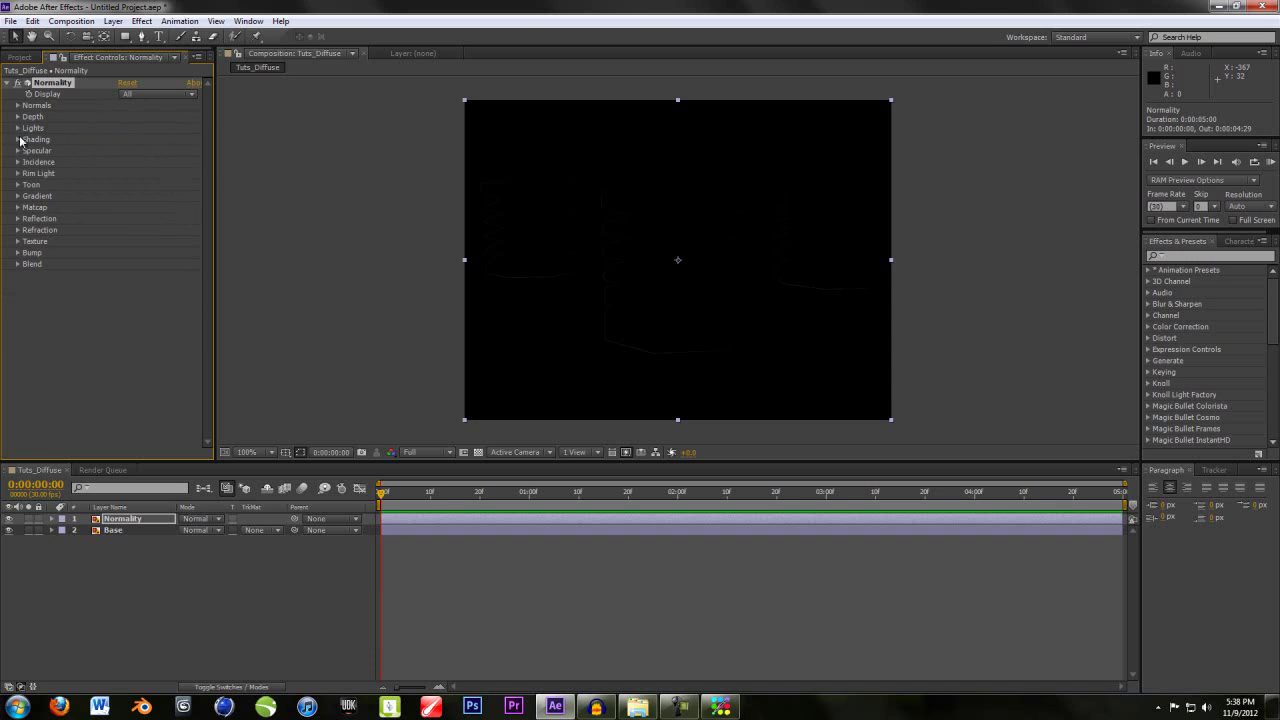
Add Tuts_Z Depth.png and Tuts_Normal.png to the composition above the Normality layer and hide both layers.
click(20, 57)
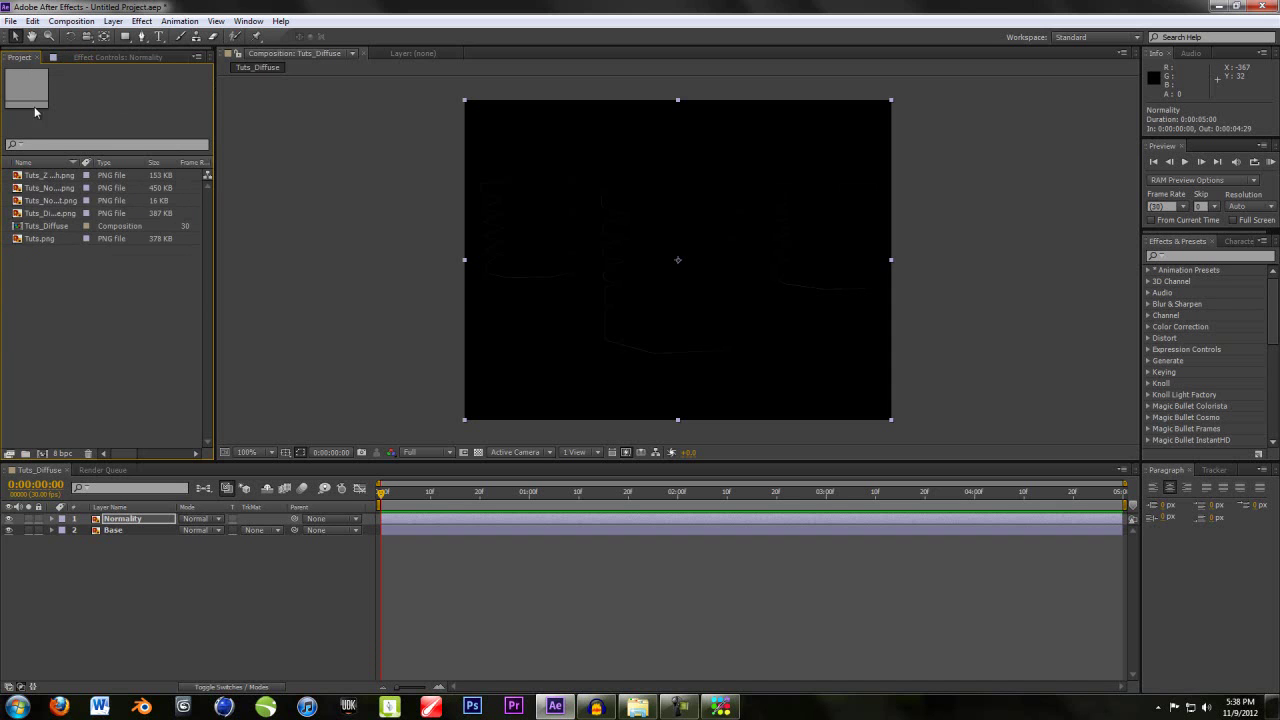
click(54, 177)
click(48, 189)
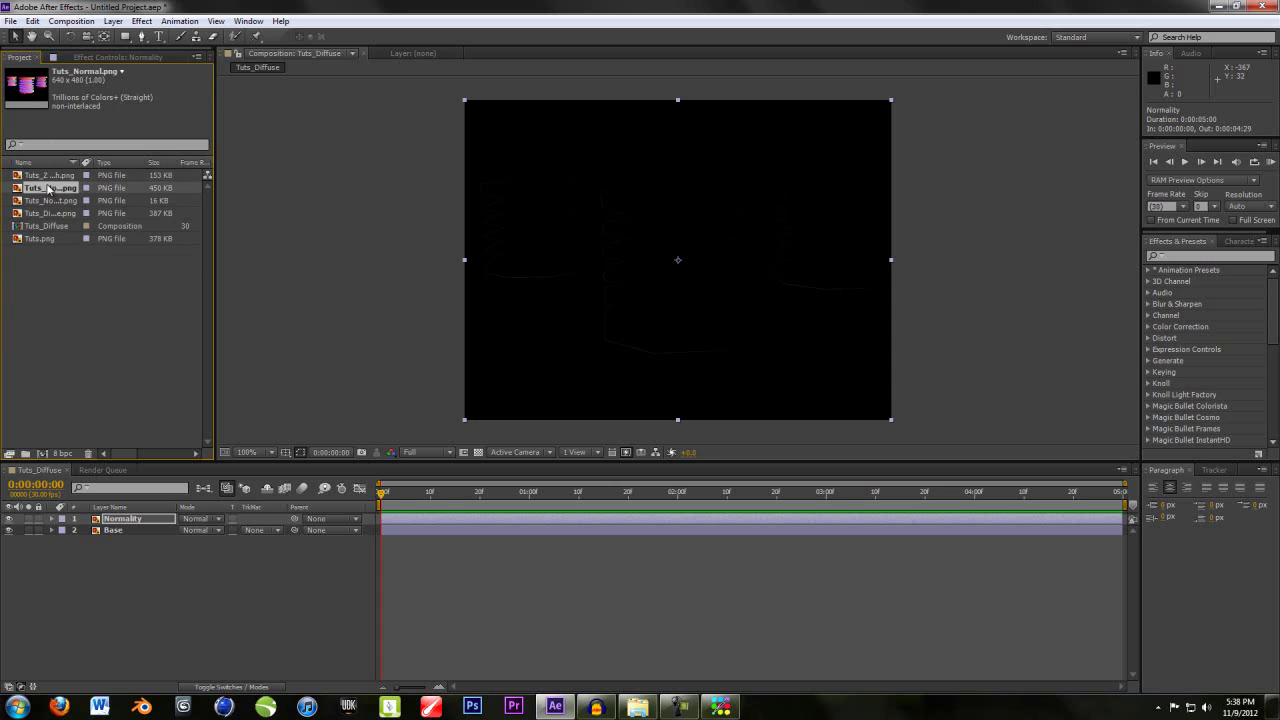
click(48, 176)
ctrl+click(49, 189)
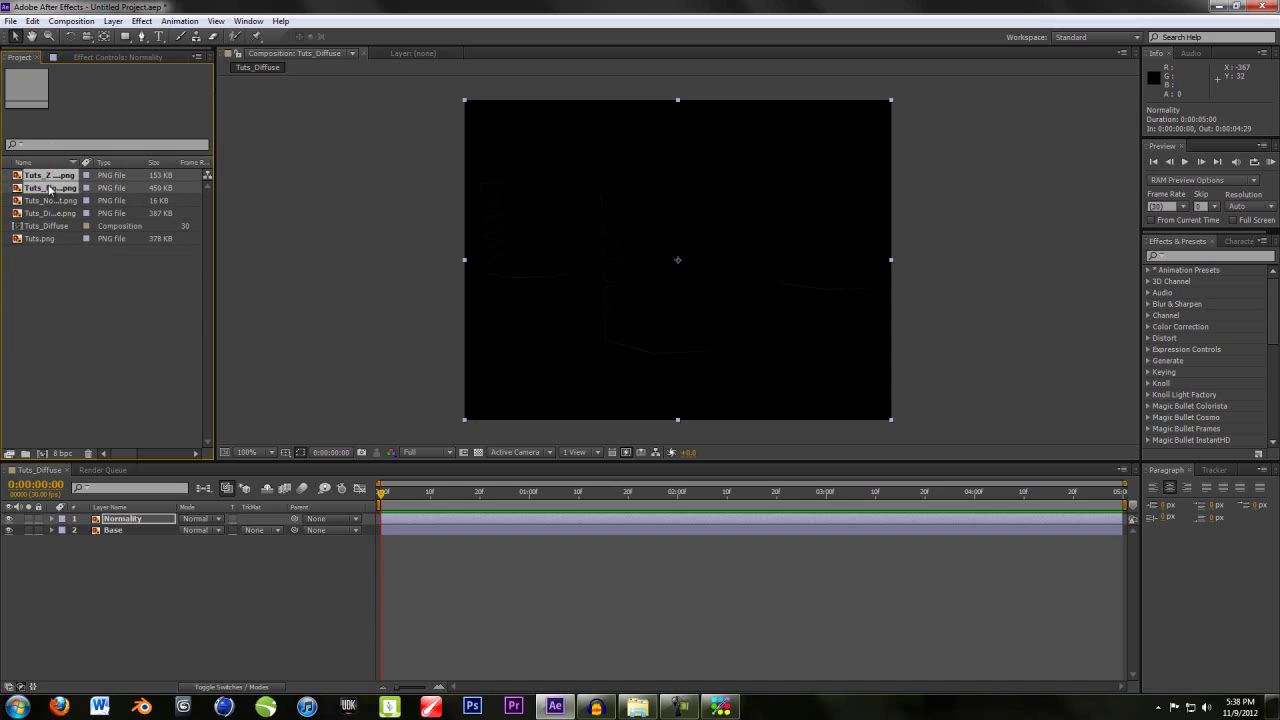
drag(48, 181, 138, 519)
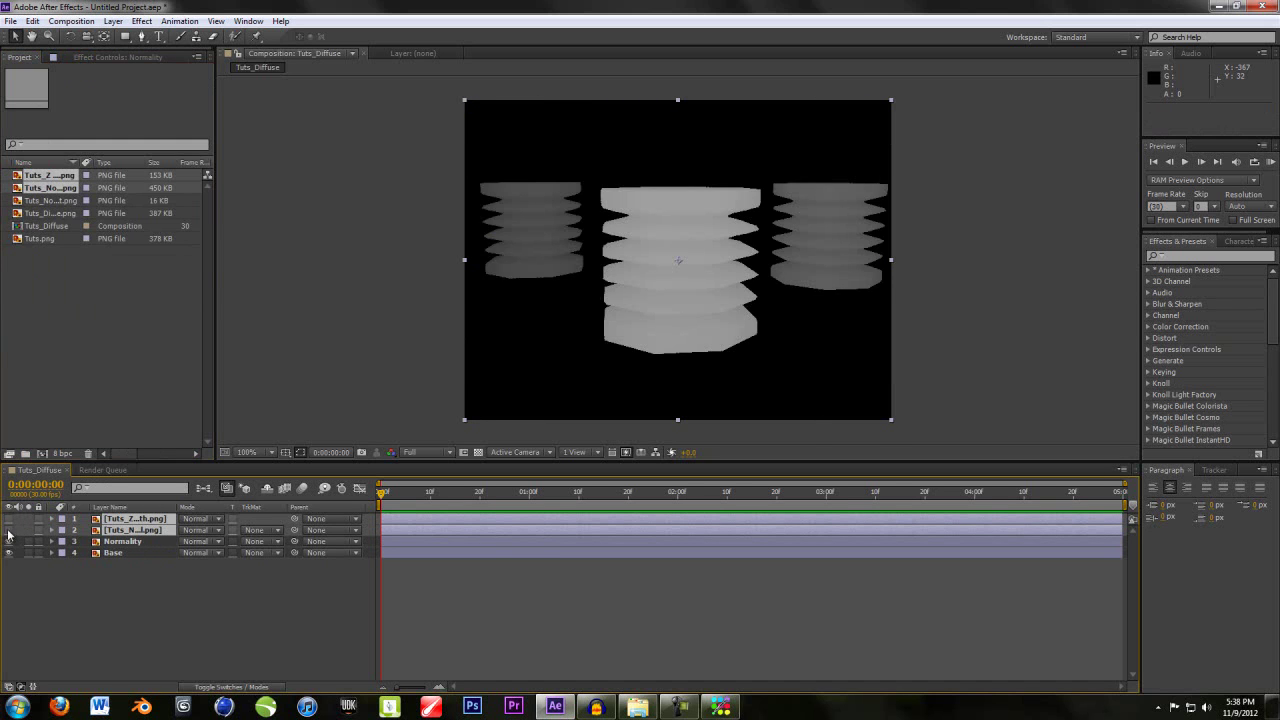
drag(10, 531, 9, 519)
Set the Normality effect's Normal Map to the Tuts_Normal.png layer and lock the Normality layer.
click(128, 541)
click(100, 56)
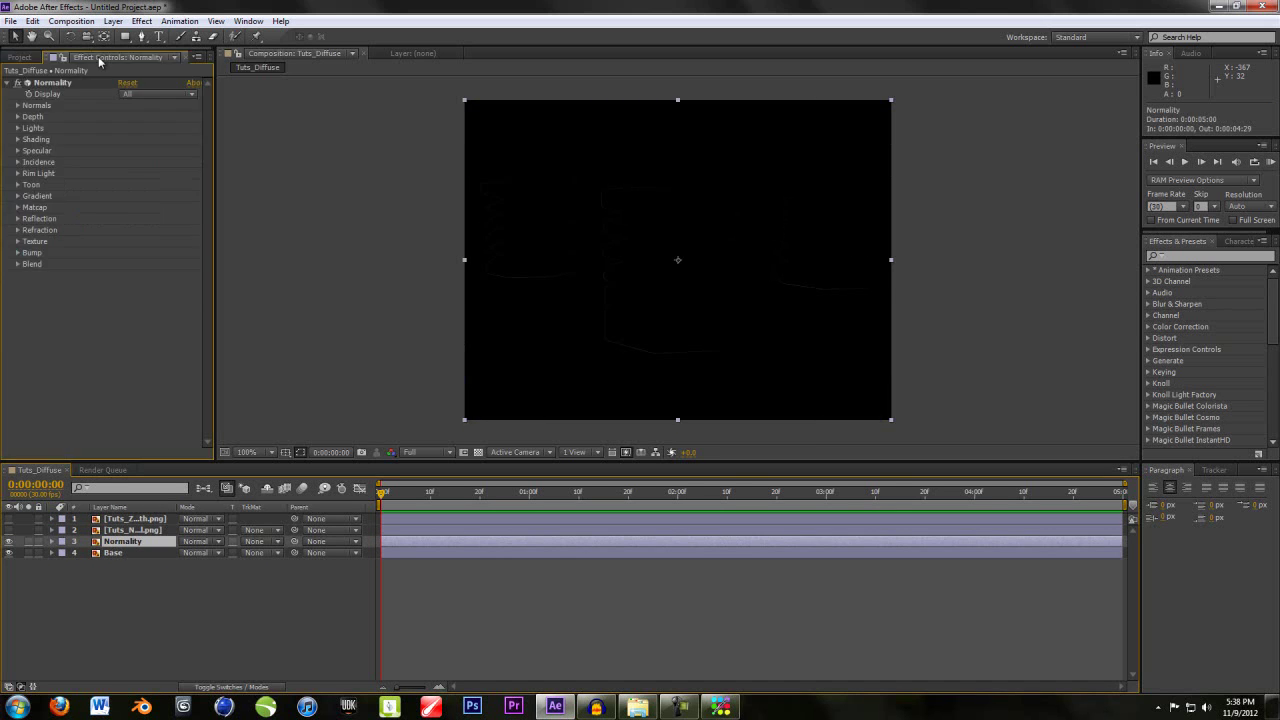
click(18, 105)
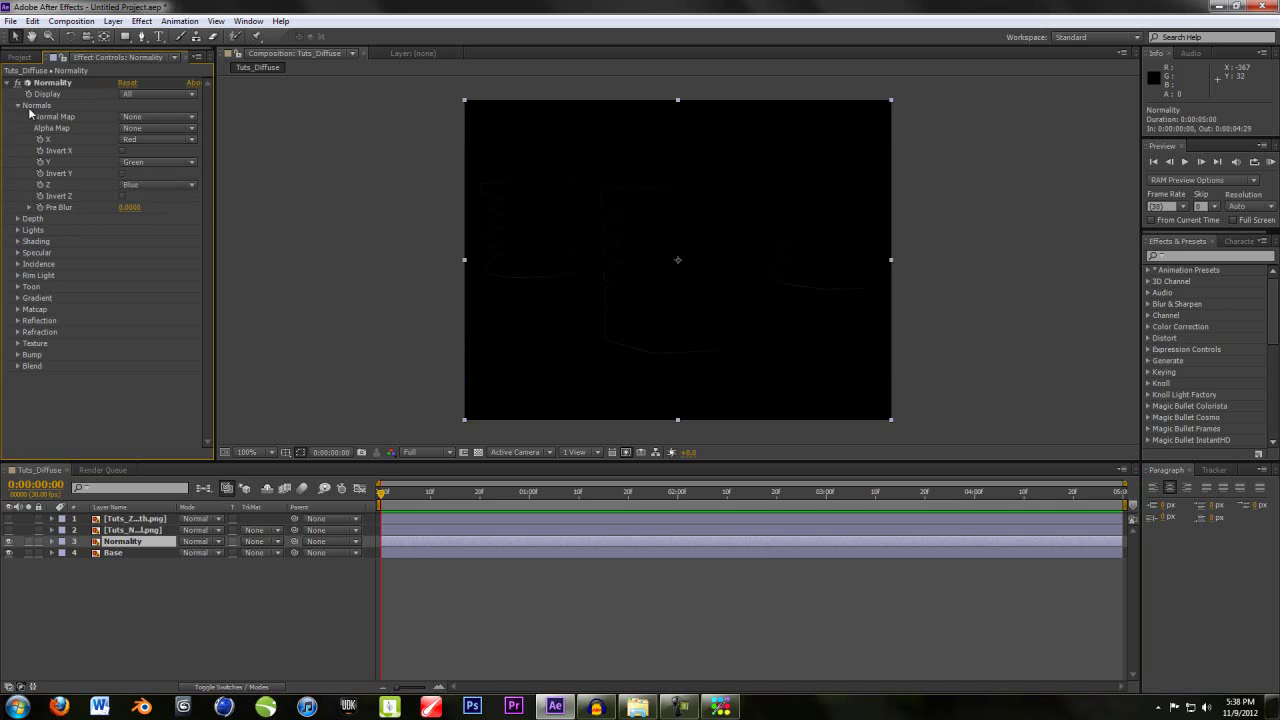
click(132, 118)
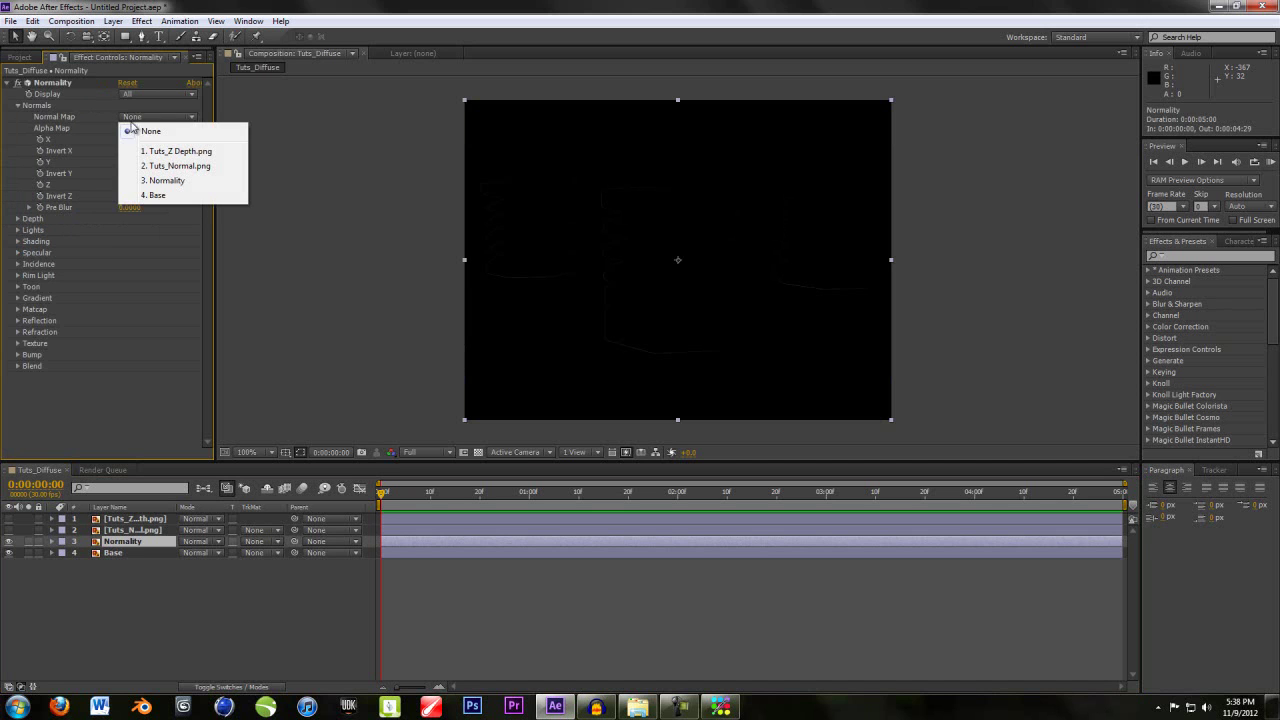
click(174, 166)
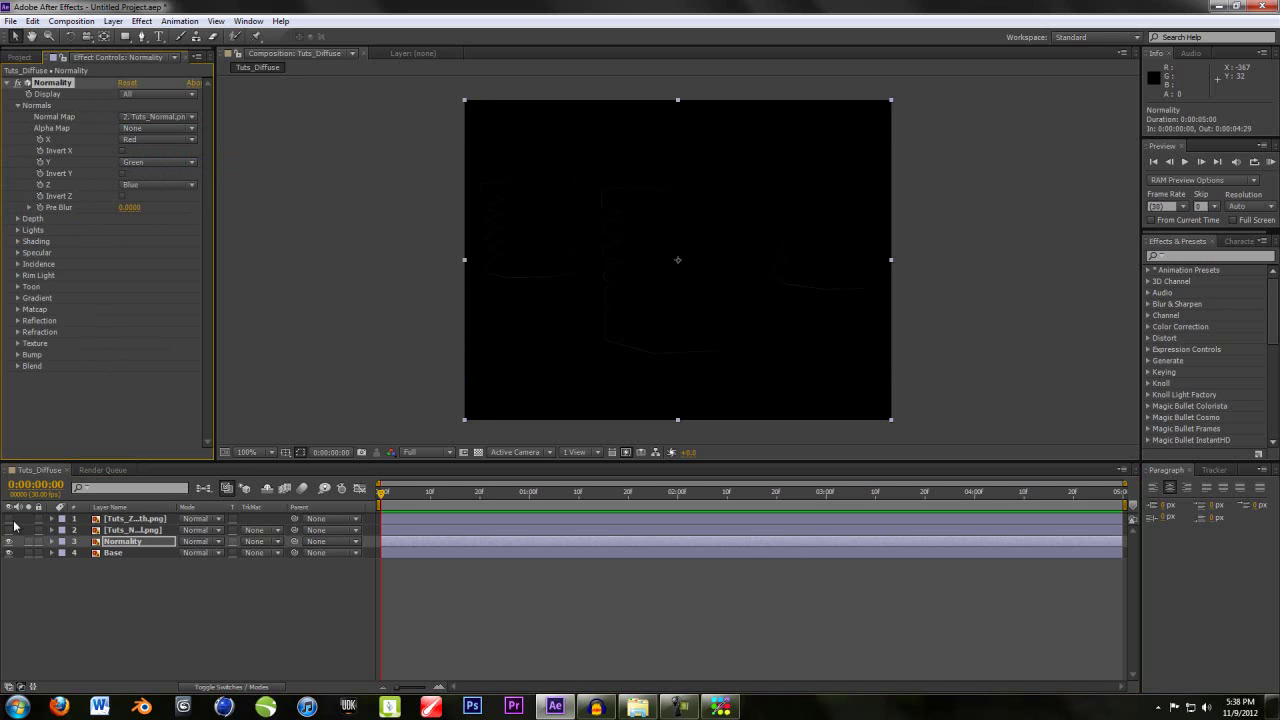
click(38, 541)
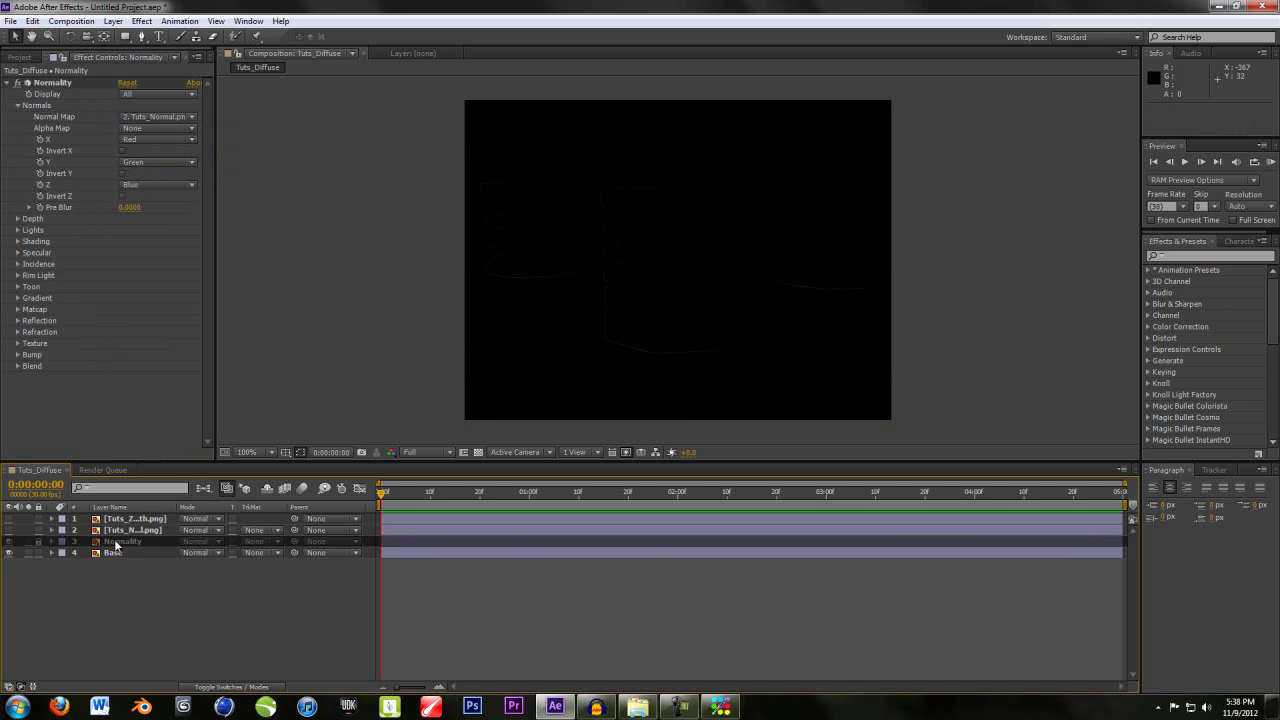
Create a white Point light with 100% intensity and Inverse Square Clamped falloff, and move it over the right-hand hose.
click(18, 105)
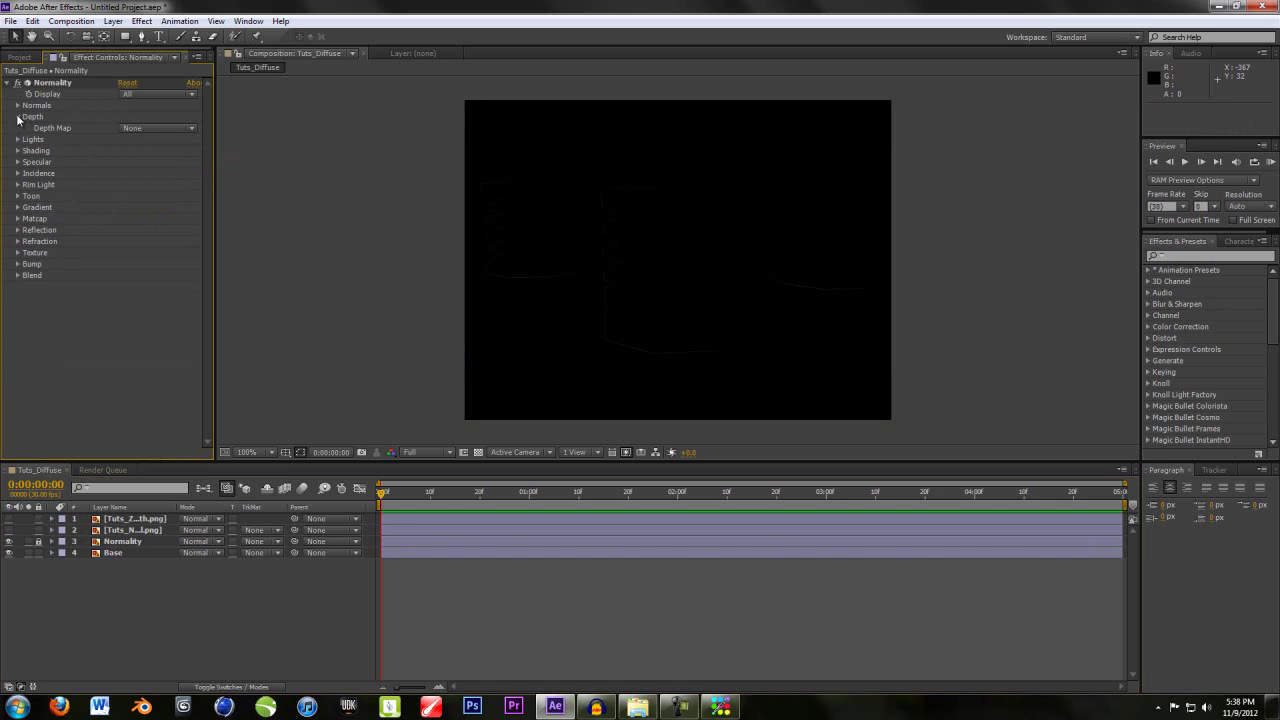
click(118, 22)
mouse_move(222, 38)
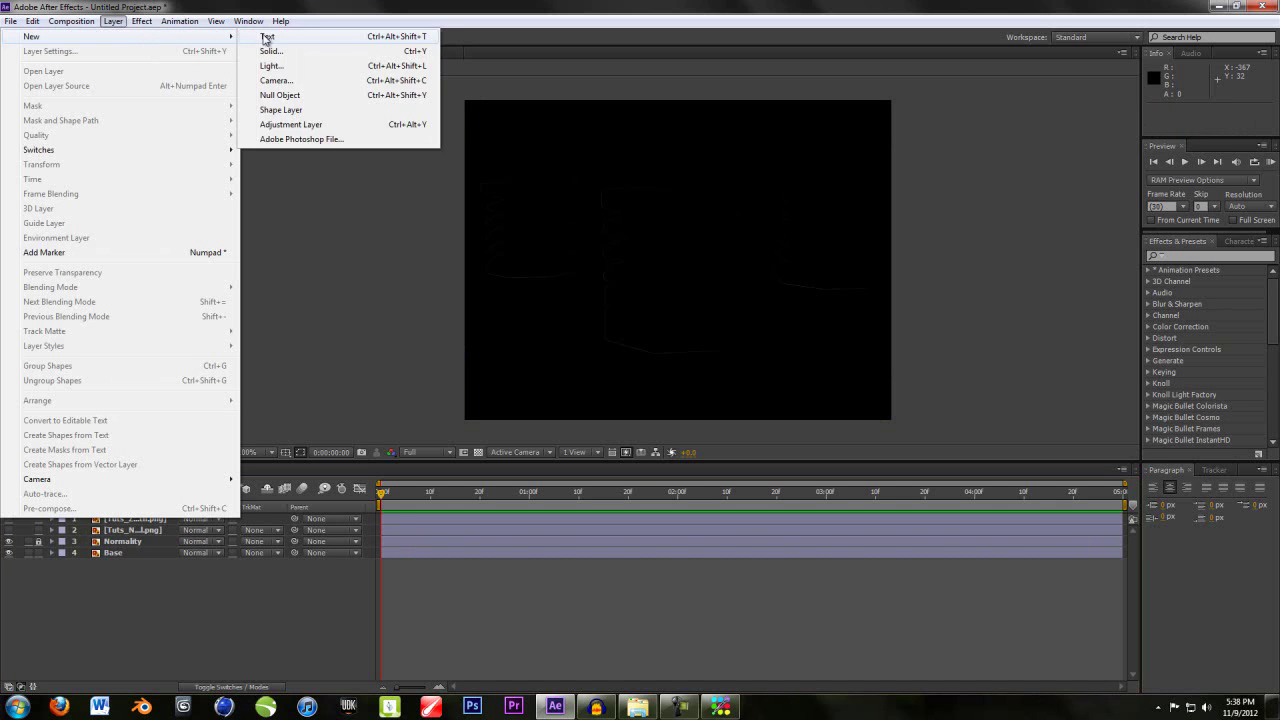
click(272, 66)
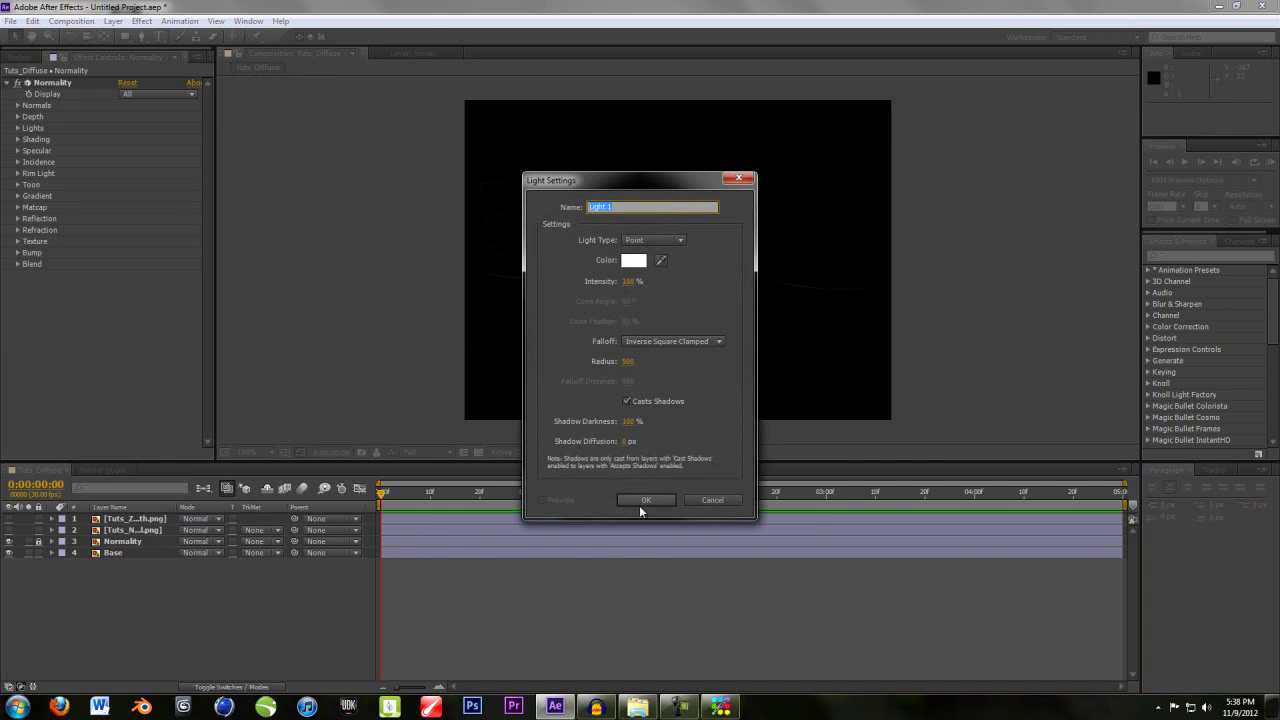
click(646, 500)
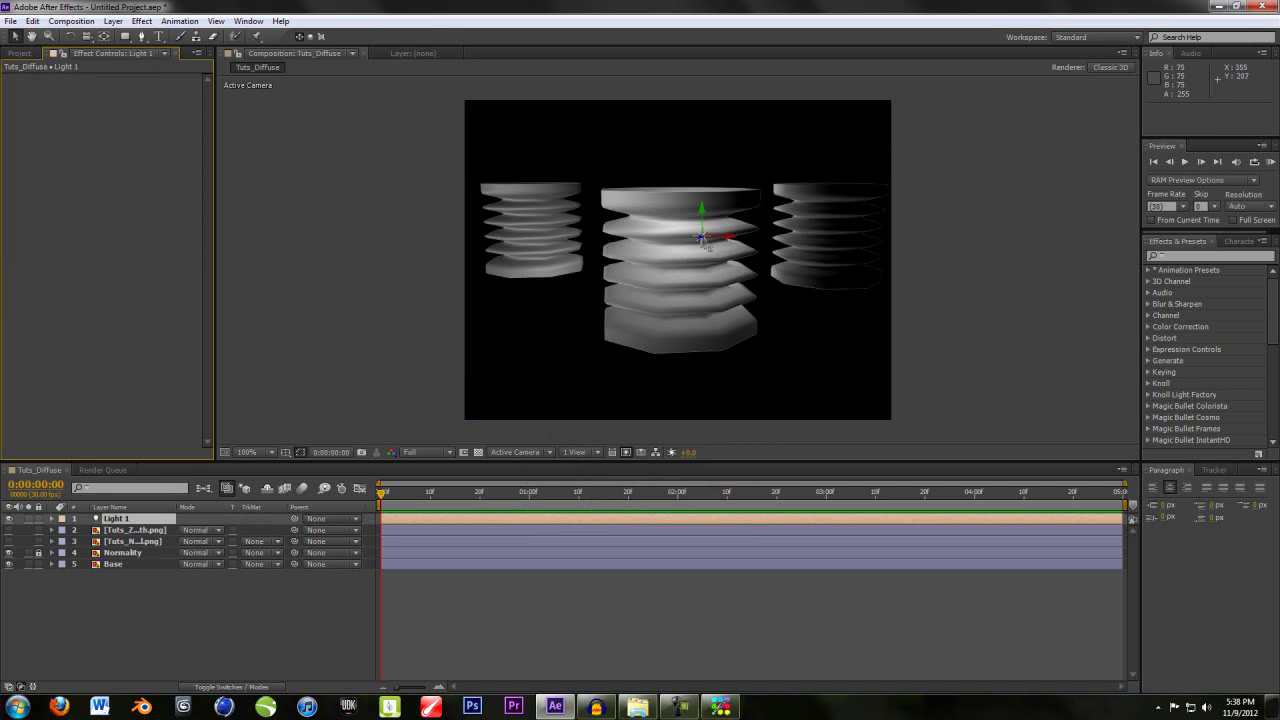
drag(703, 239, 787, 274)
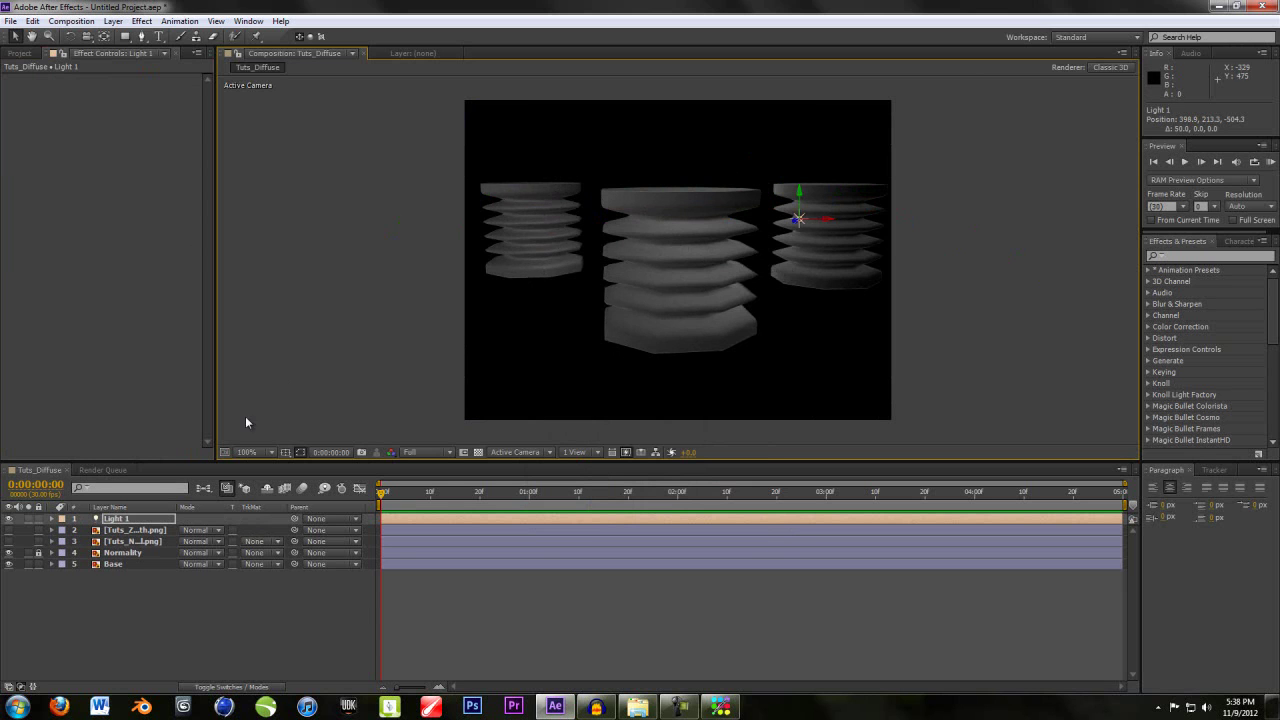
Unlock the Normality layer and set its blending mode to Multiply.
click(135, 530)
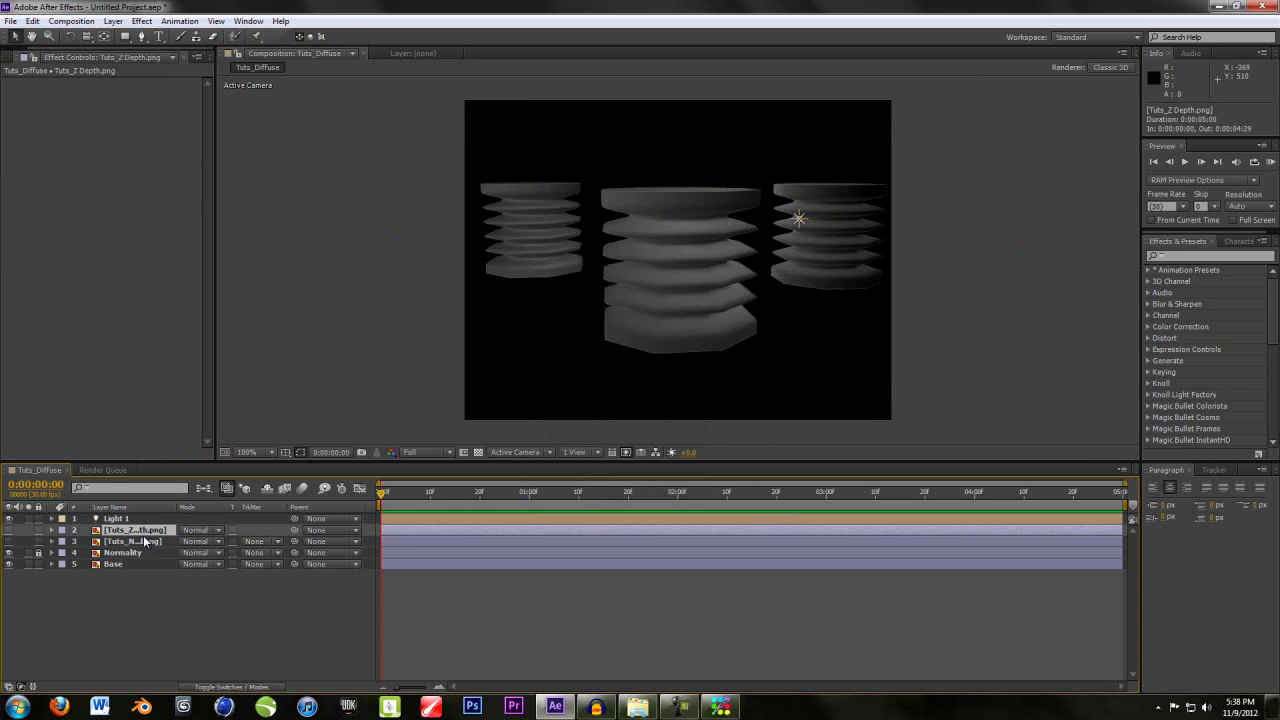
click(143, 545)
click(125, 552)
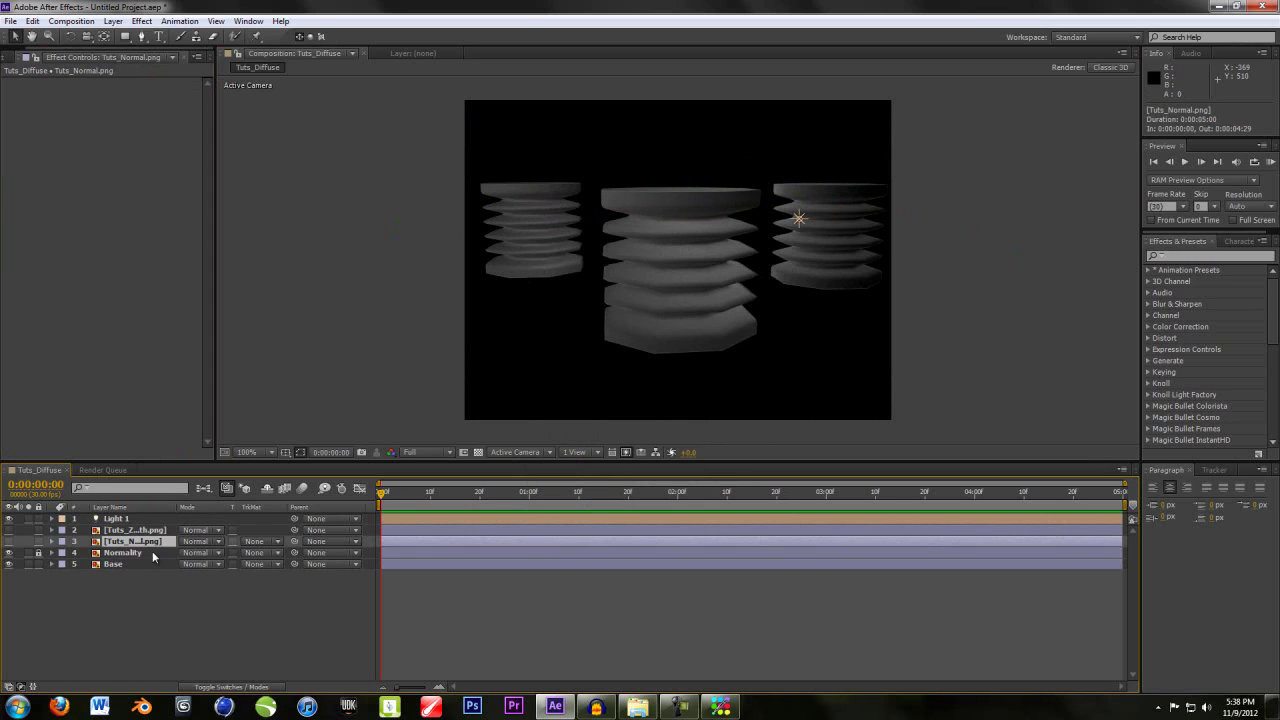
click(212, 552)
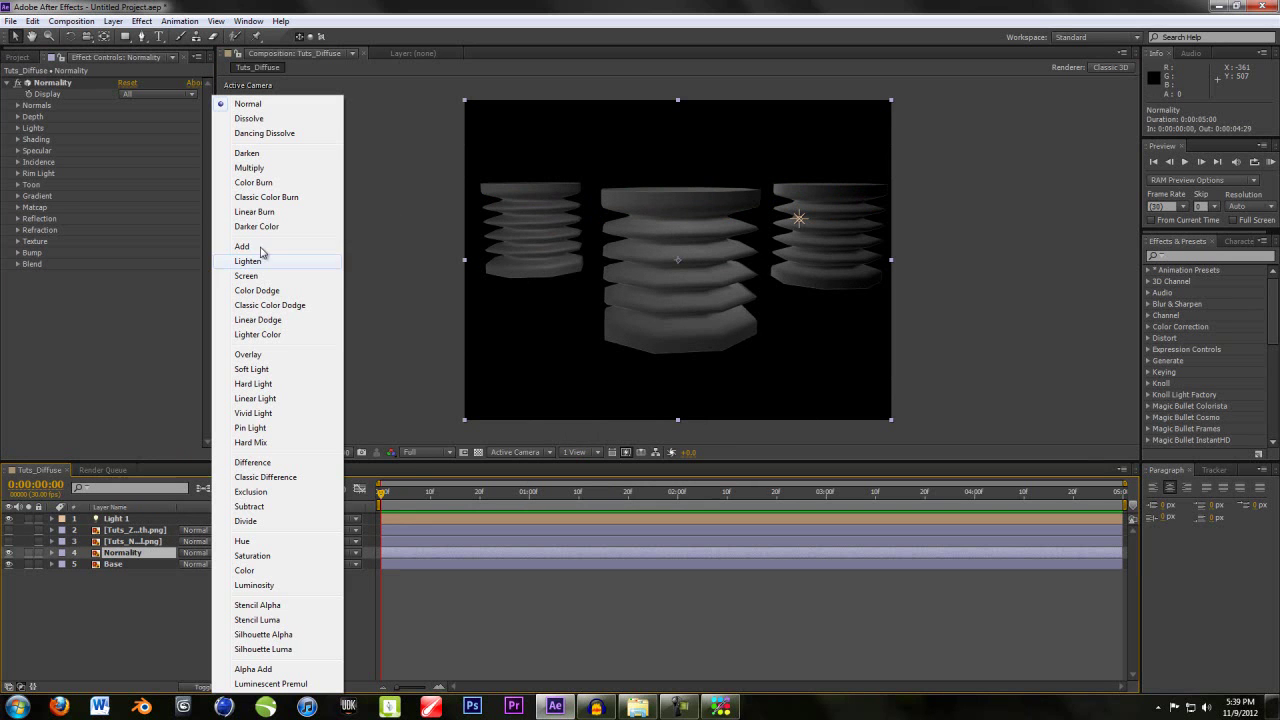
click(275, 168)
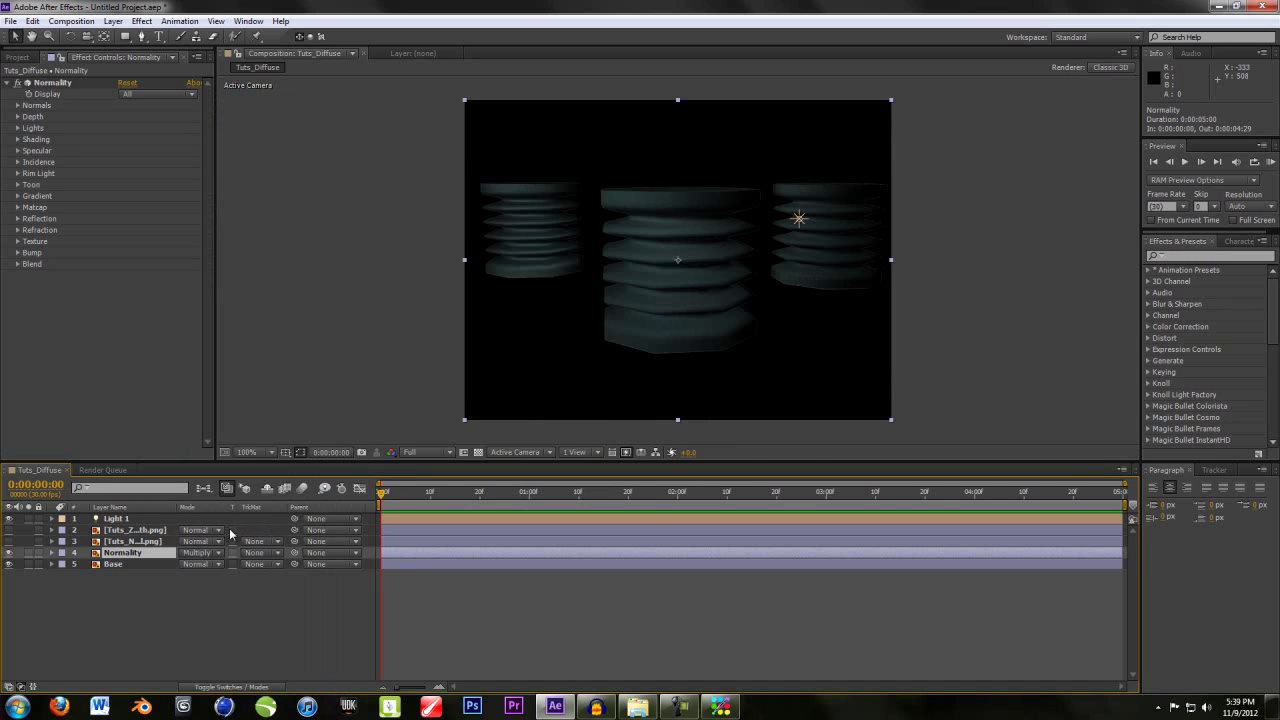
Switch the Normality layer's blending mode to Screen and shift the light around the right-hand hose to test the shading.
click(252, 553)
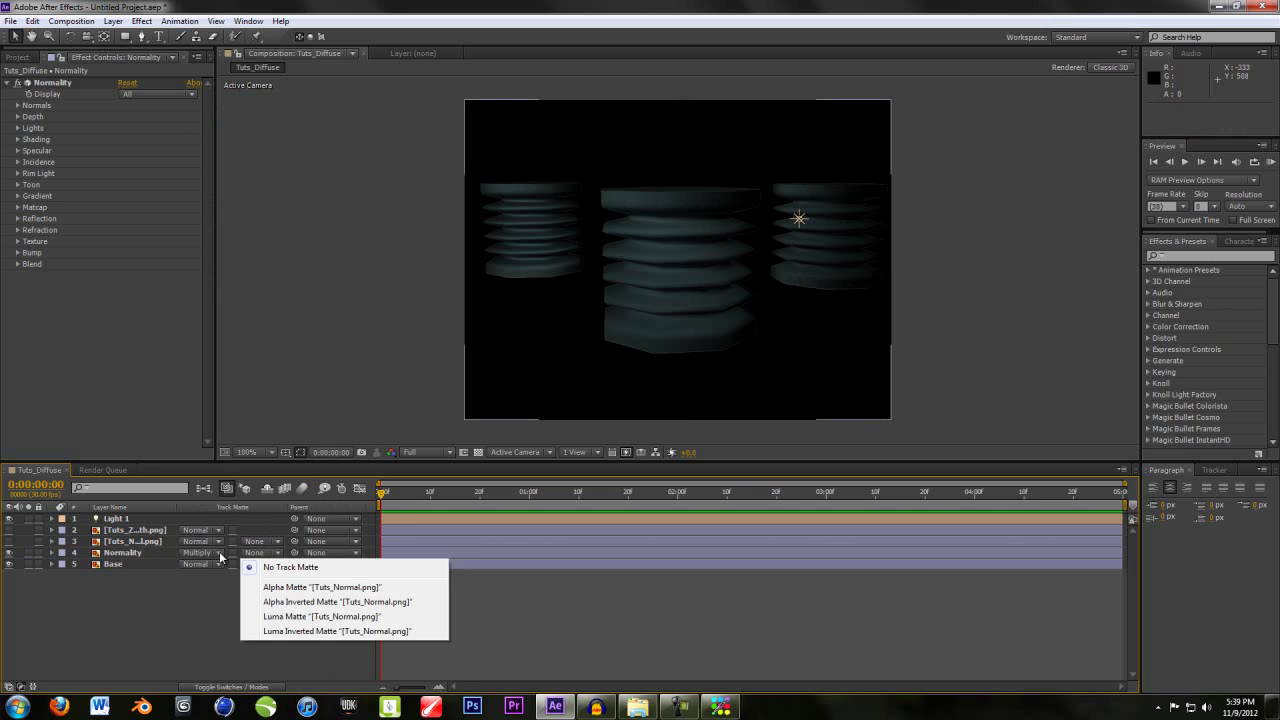
click(219, 554)
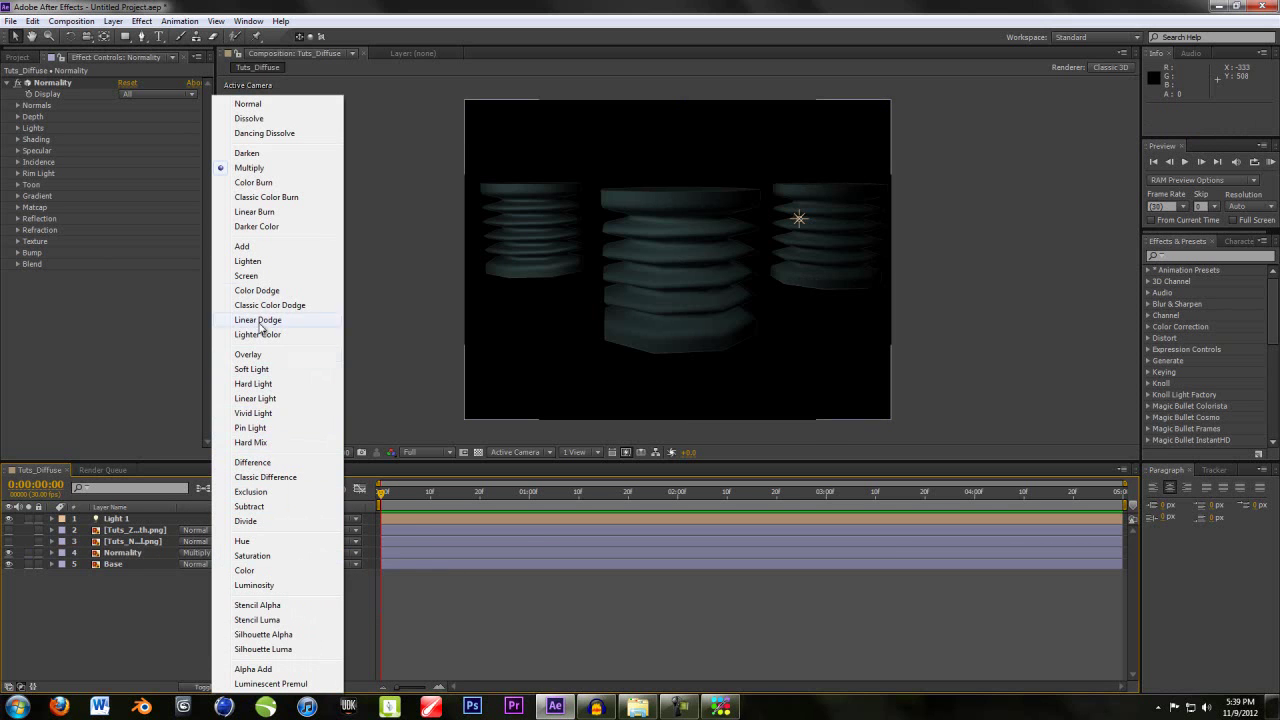
click(252, 280)
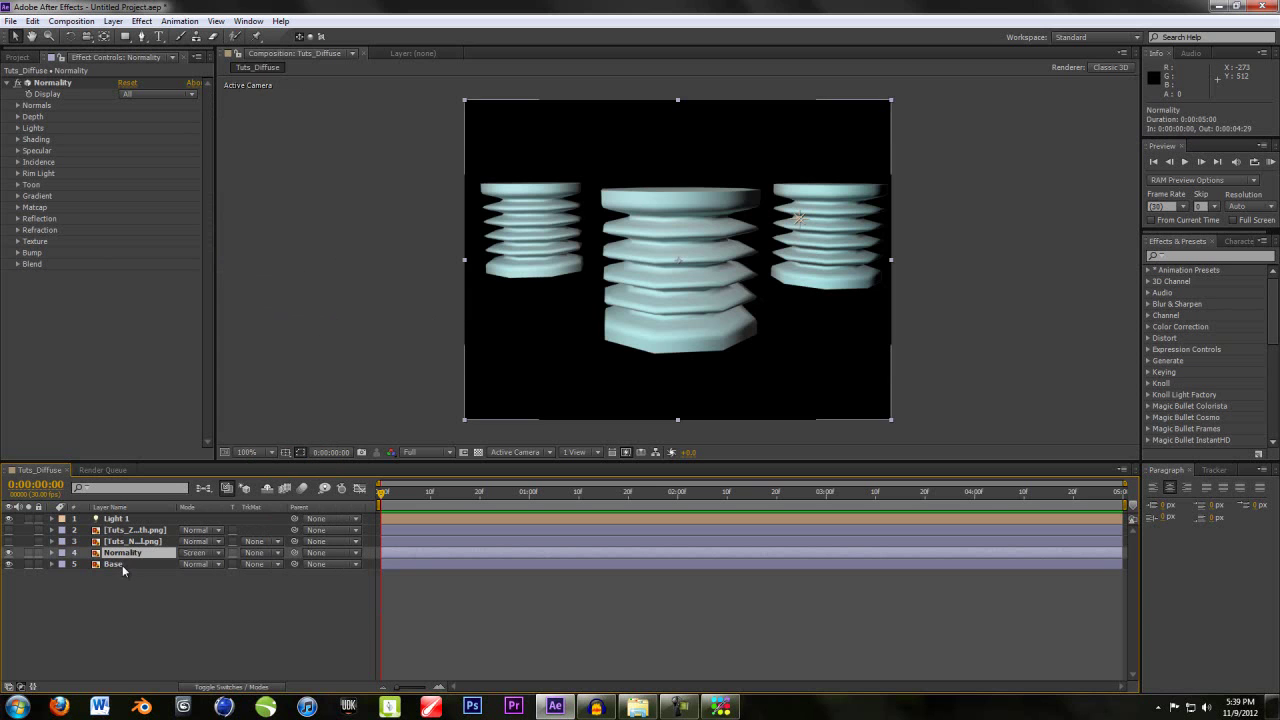
click(117, 518)
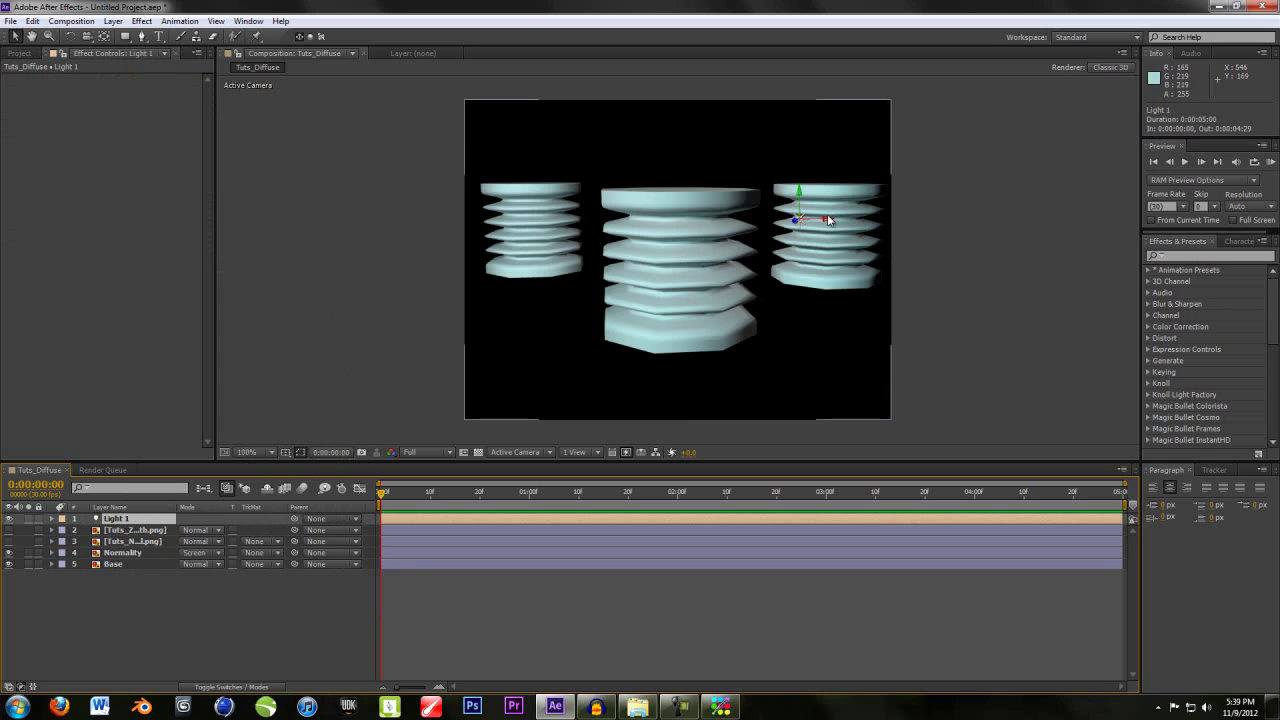
drag(823, 217, 780, 200)
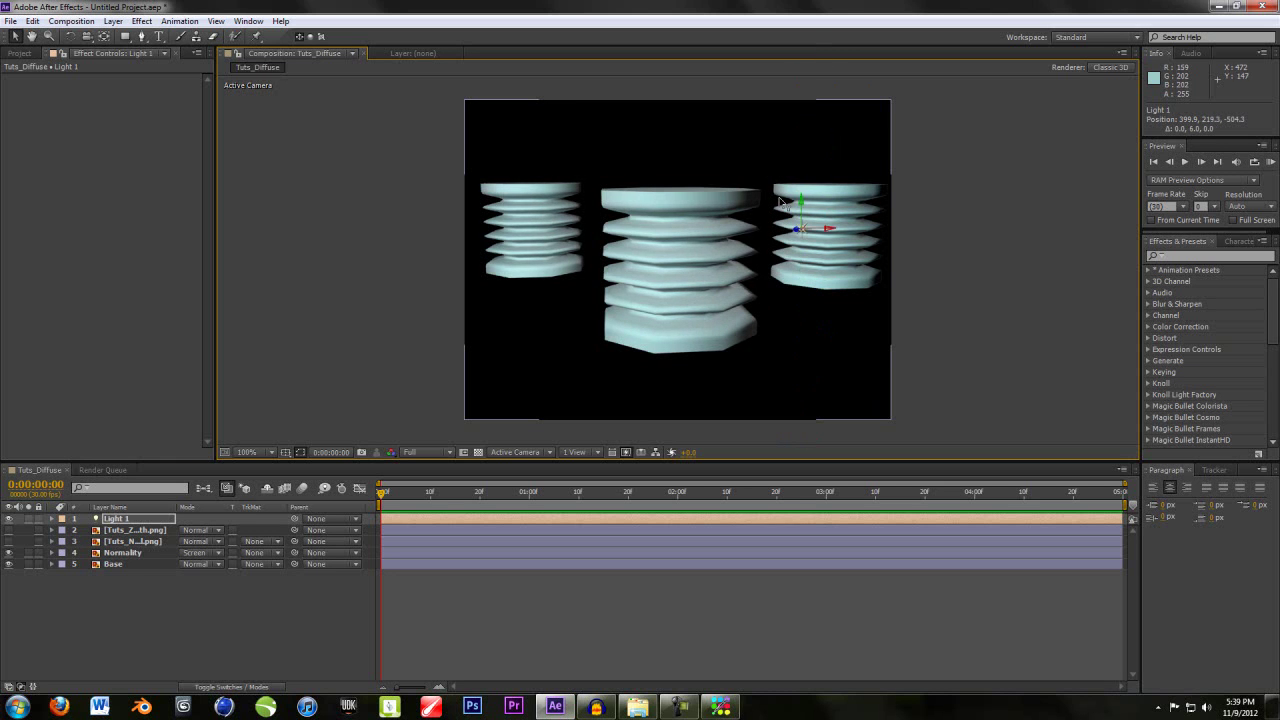
Set the Normality effect's Depth Map to the Tuts_Z Depth.png layer.
click(125, 553)
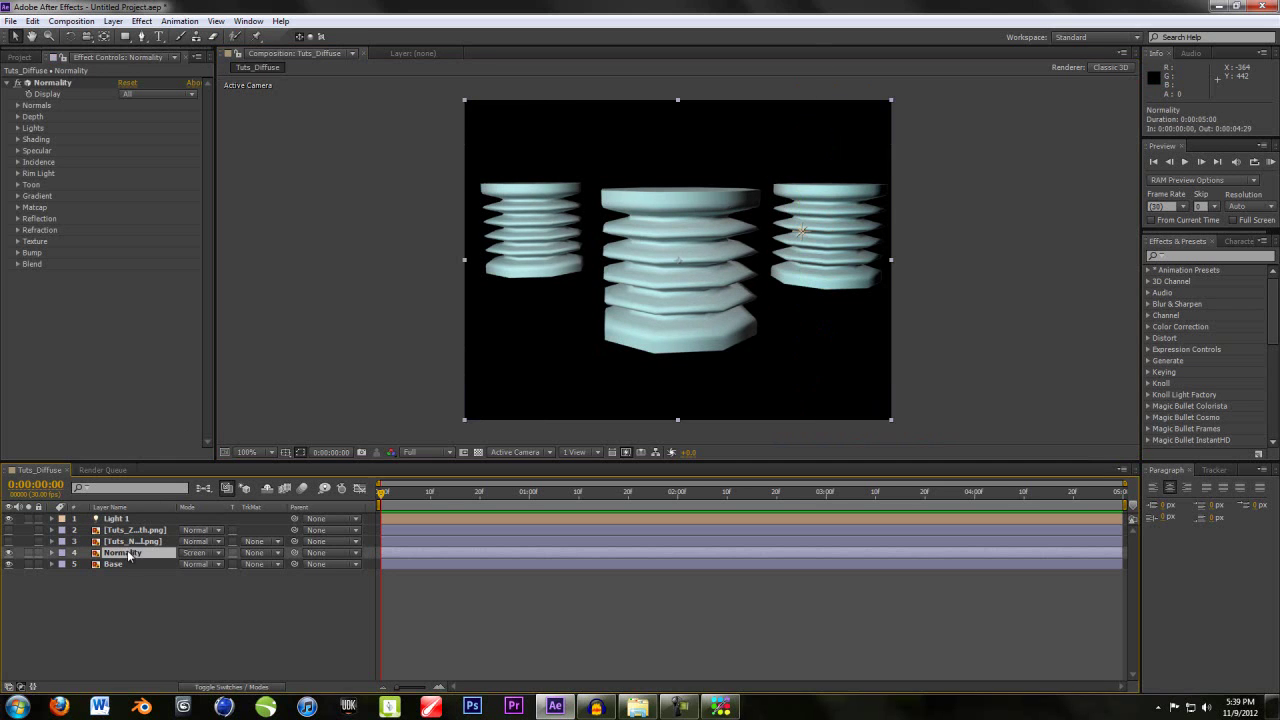
click(18, 117)
click(126, 129)
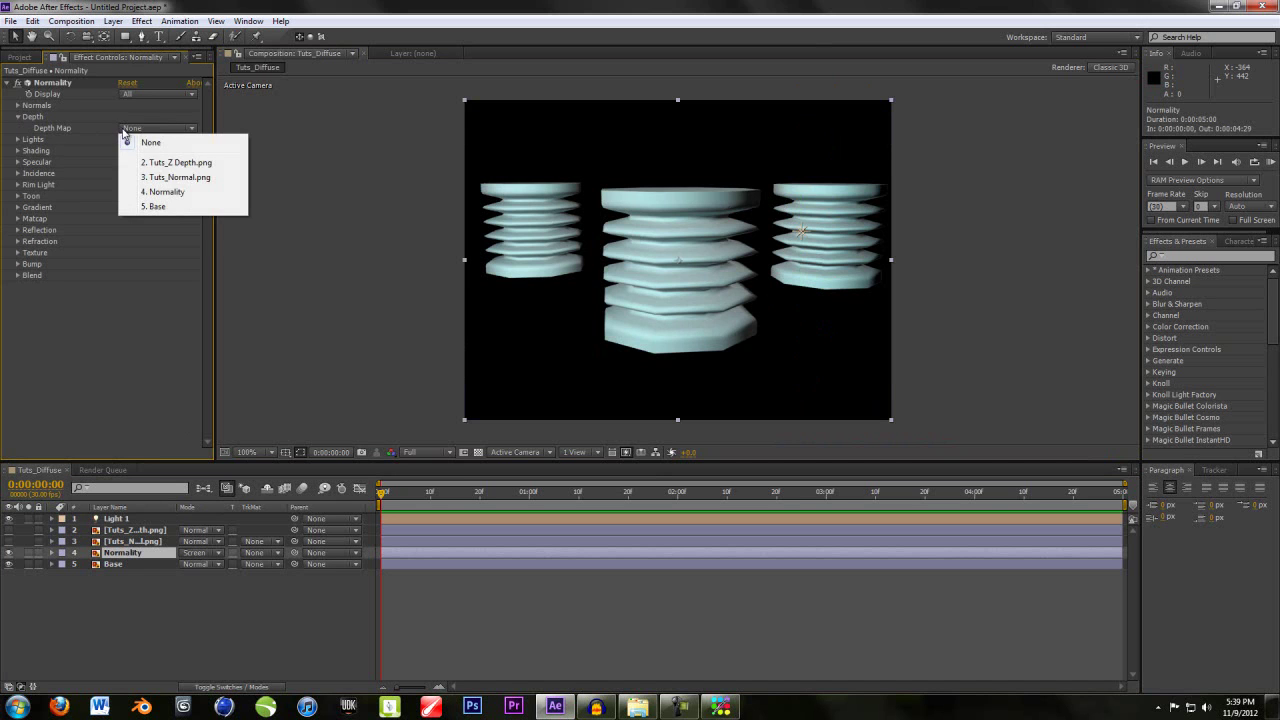
click(178, 164)
Reposition the light over the right-hand hose to about 415.9, 221.3, -504.2.
click(806, 238)
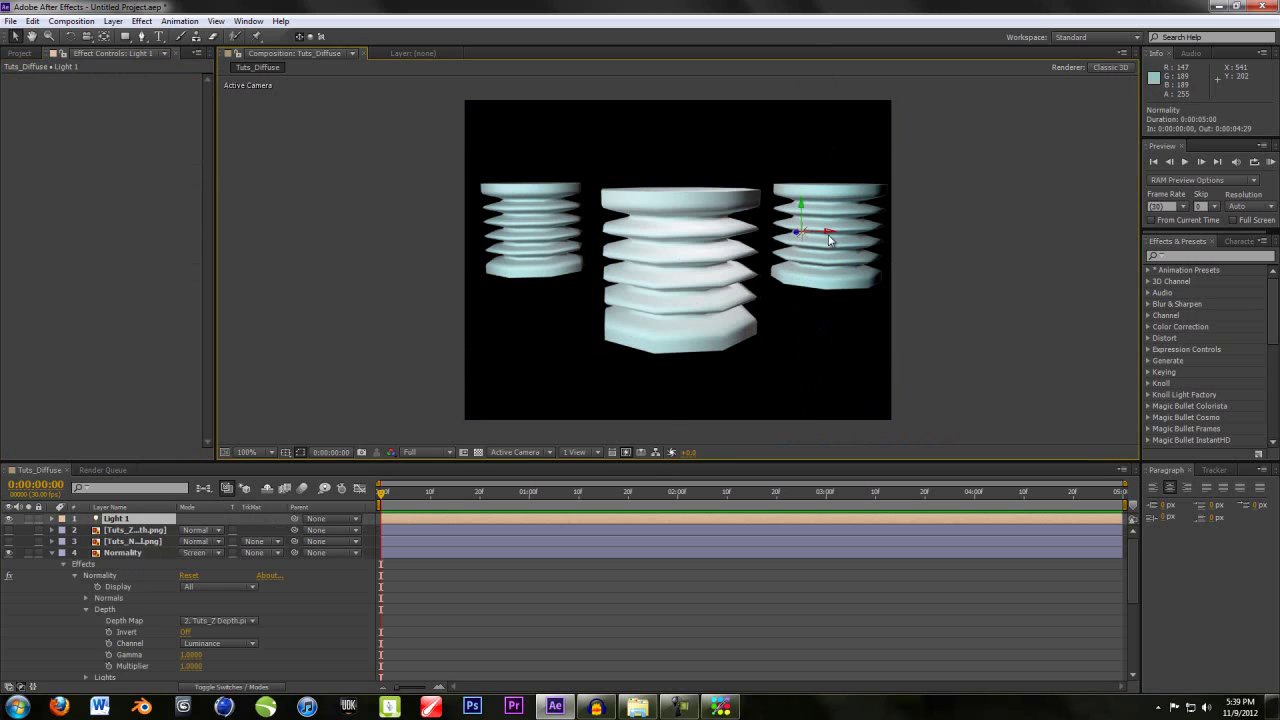
drag(814, 232, 780, 245)
mouse_move(857, 265)
mouse_down()
mouse_move(903, 266)
mouse_move(692, 270)
mouse_move(841, 254)
mouse_up()
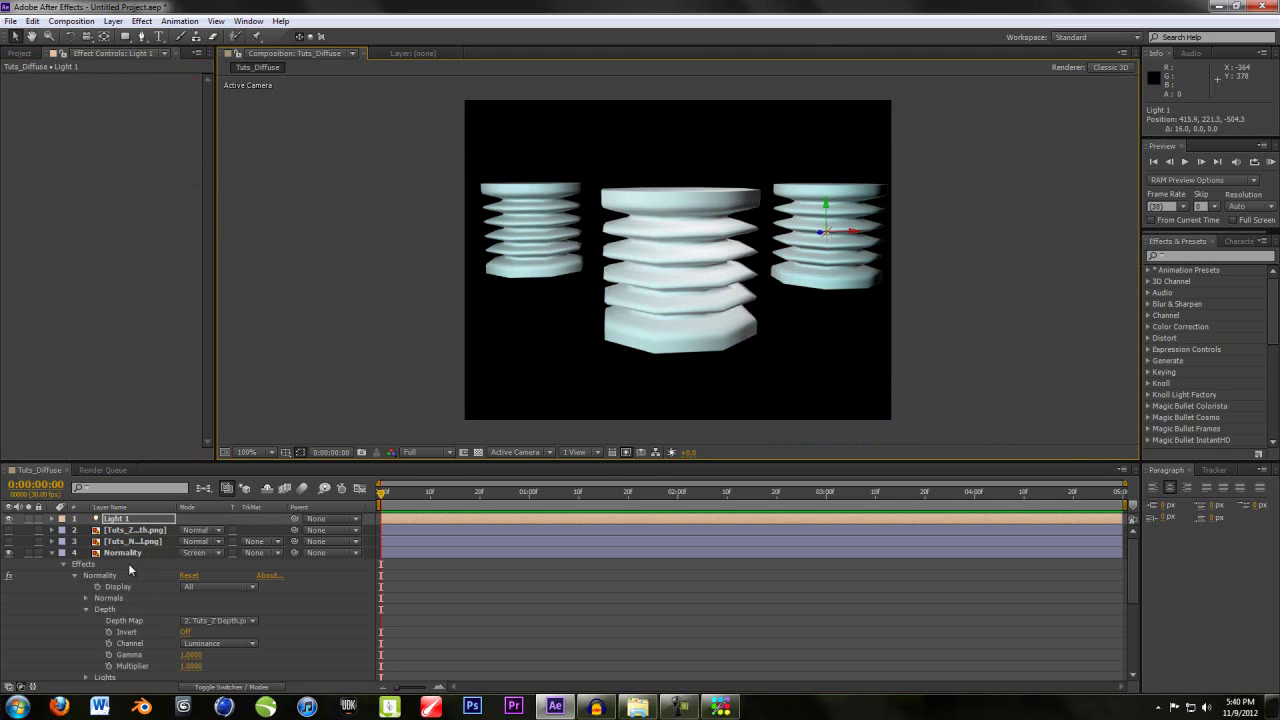
Collapse the Normality layer's properties and delete all layers from the Tuts_Diffuse composition.
click(50, 523)
click(52, 519)
click(52, 519)
click(52, 553)
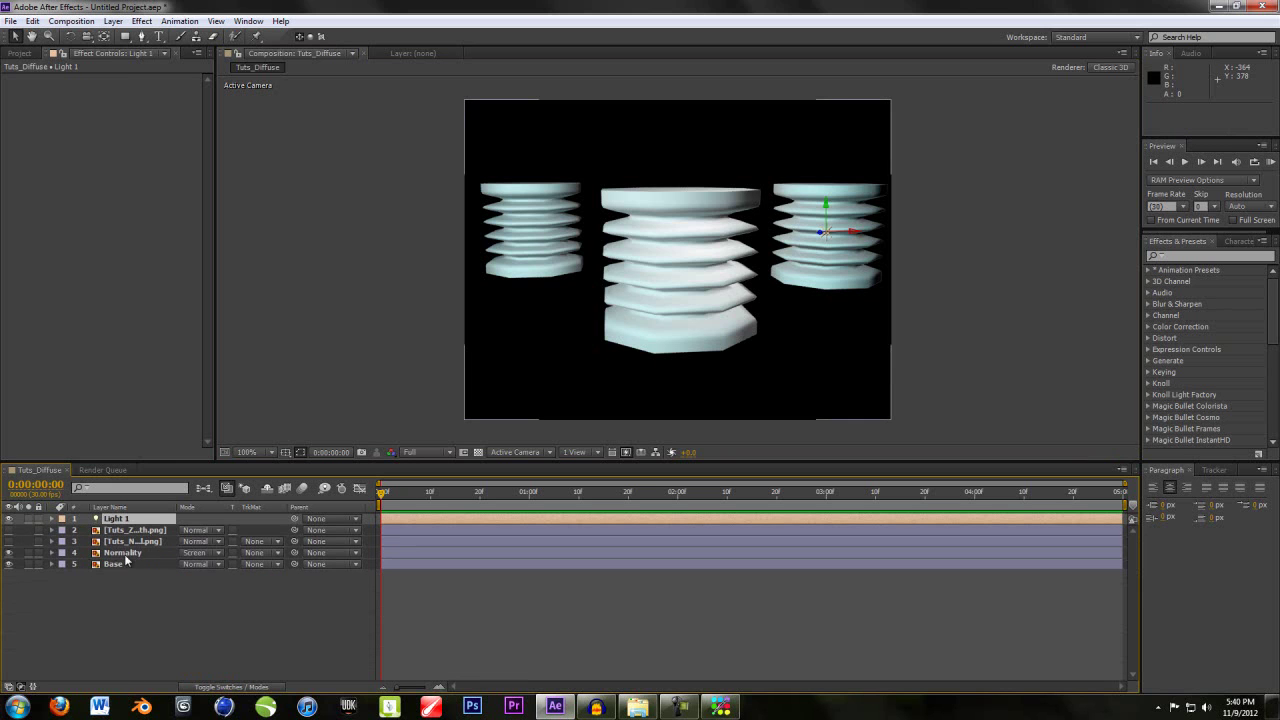
drag(141, 588, 141, 517)
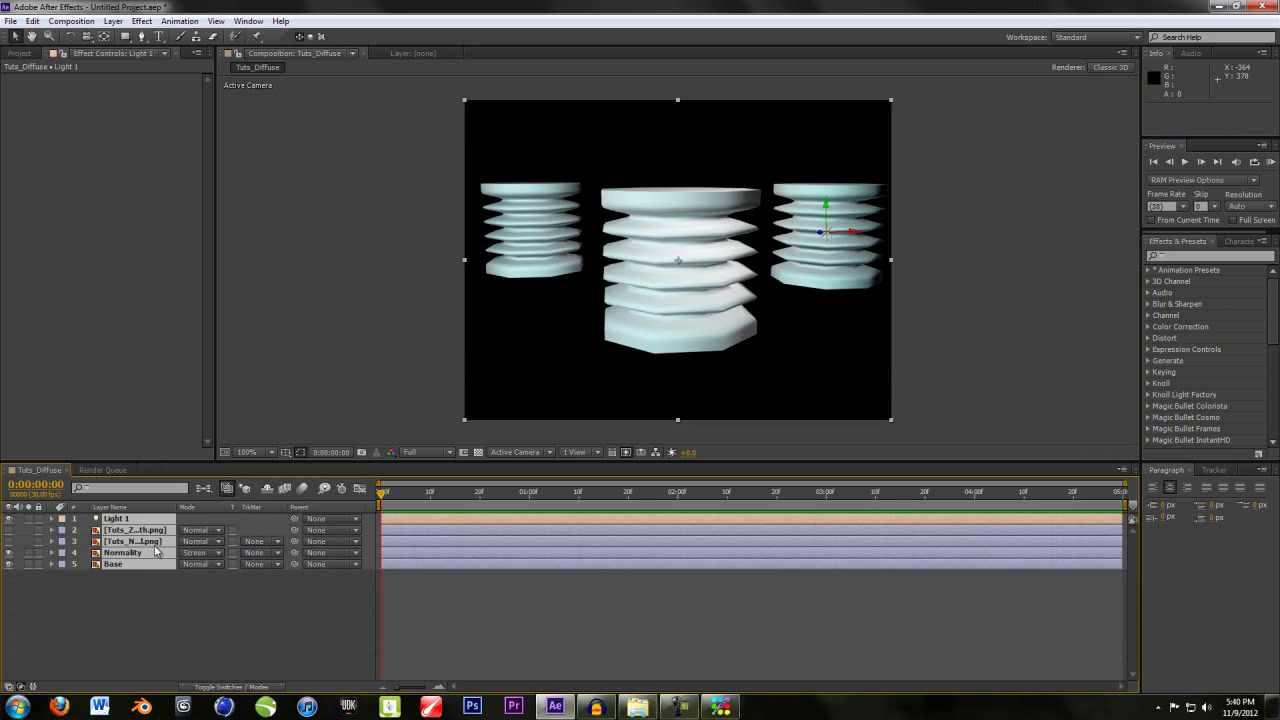
key(Delete)
Find Tuts_Nolight.png among the project footage and add it to the empty Tuts_Diffuse composition.
click(12, 54)
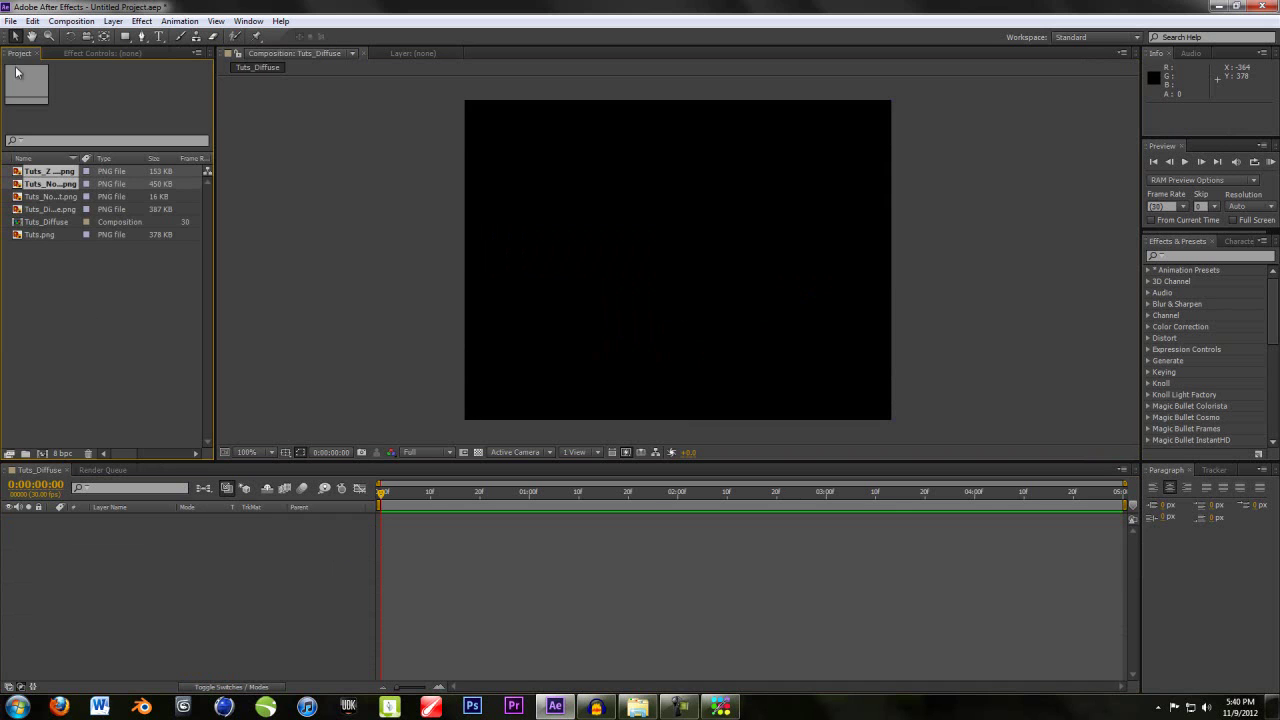
click(55, 246)
click(50, 233)
click(55, 223)
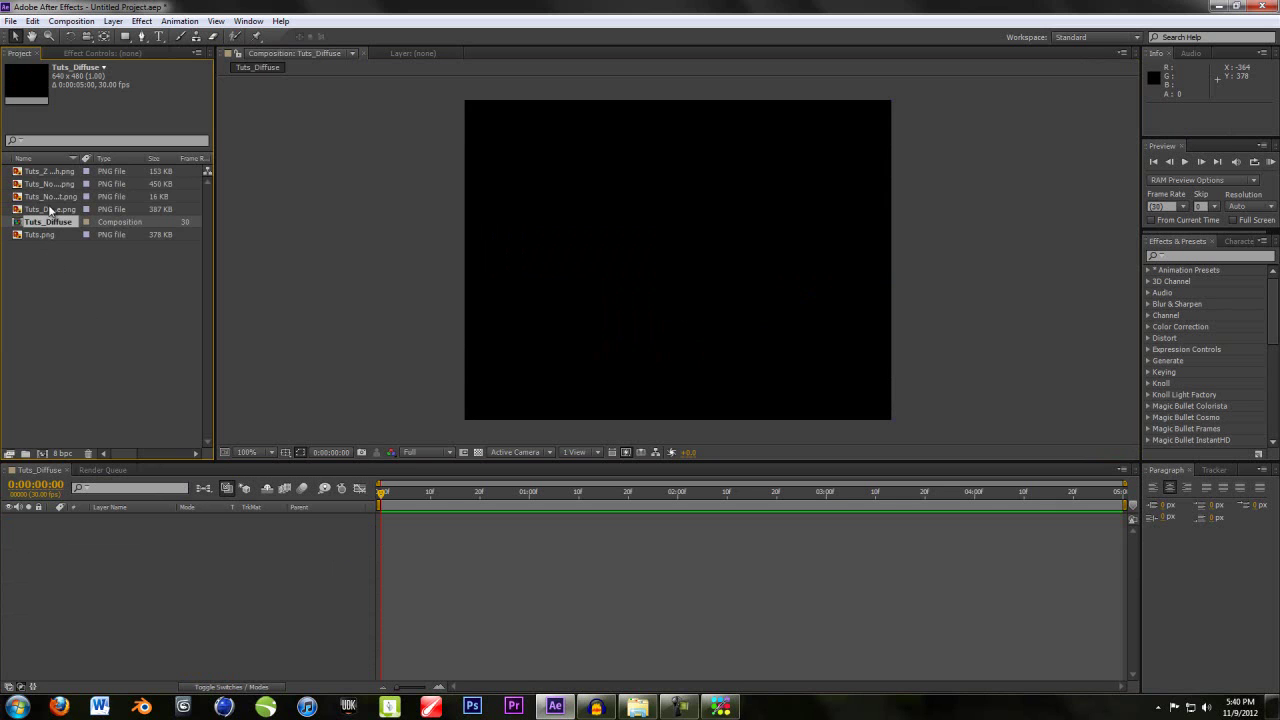
click(49, 209)
click(57, 197)
drag(51, 200, 107, 538)
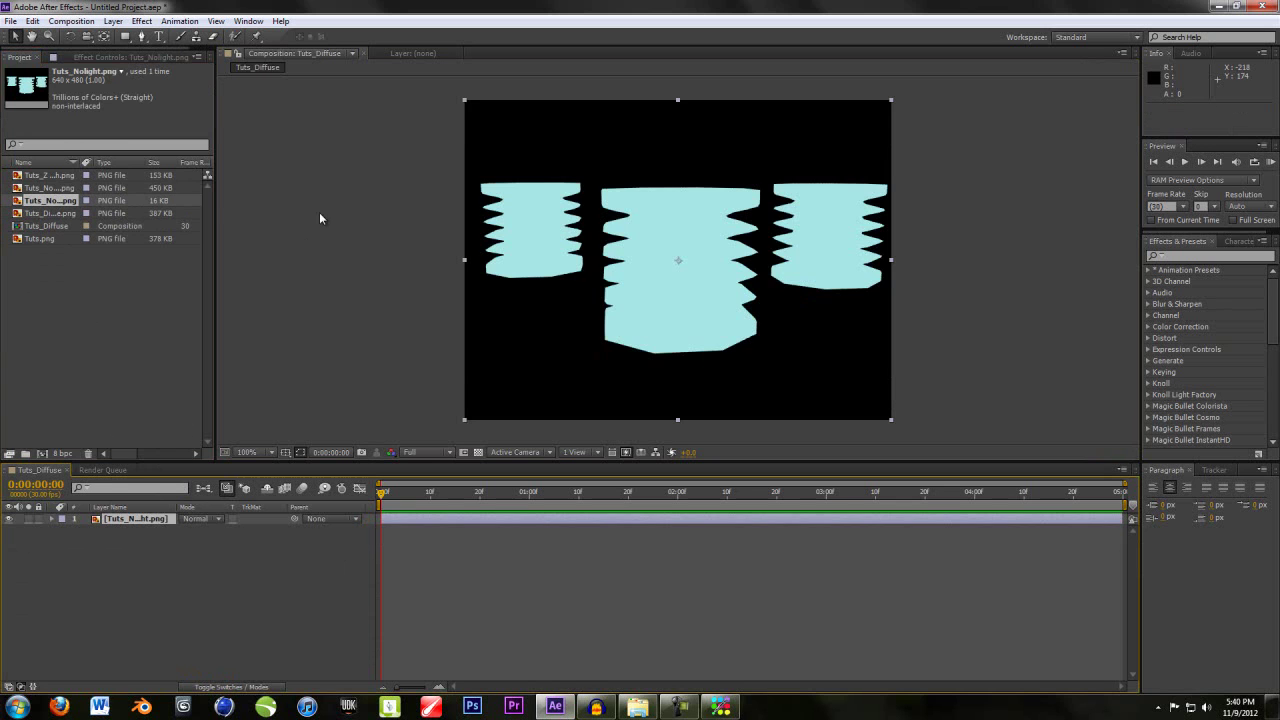
Add Tuts_Z Depth.png and Tuts_Normal.png to the composition above the Tuts_Nolight.png layer.
click(52, 176)
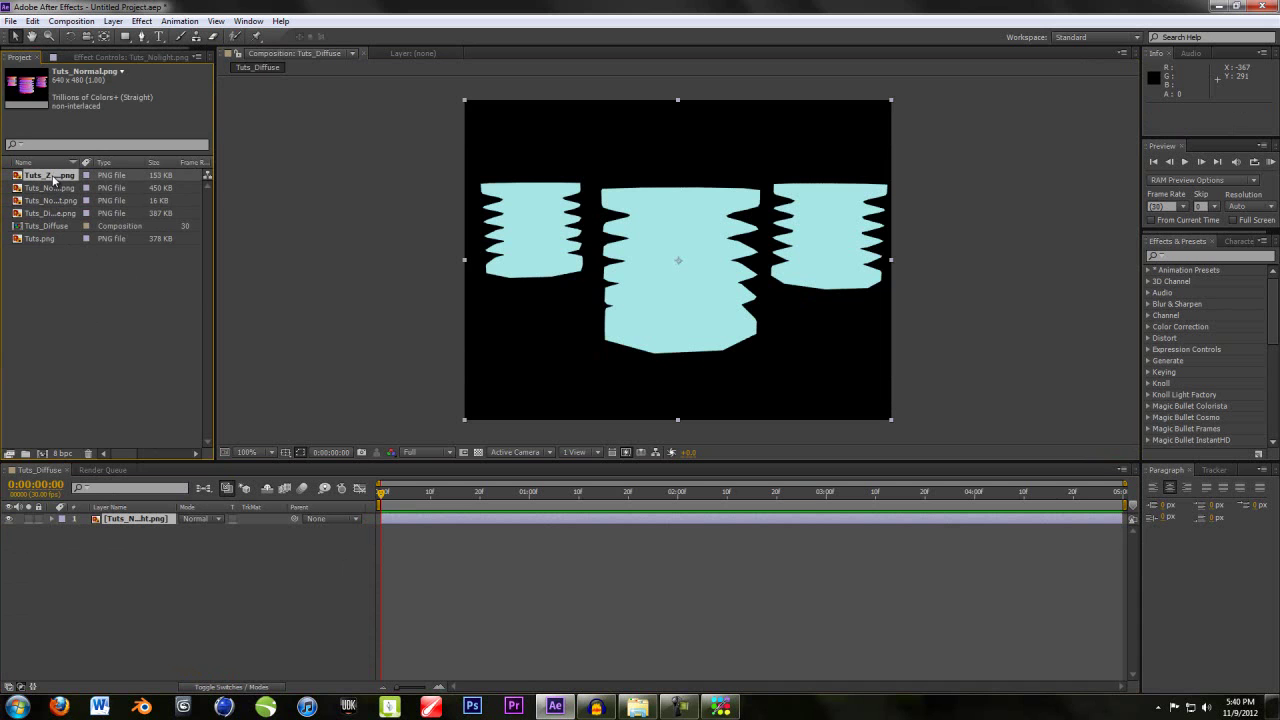
shift+click(50, 188)
drag(52, 176, 136, 524)
Duplicate the Tuts_Nolight.png layer and rename the upper copy as Normality.
right_click(145, 543)
click(172, 536)
key(Return)
key(ctrl+d)
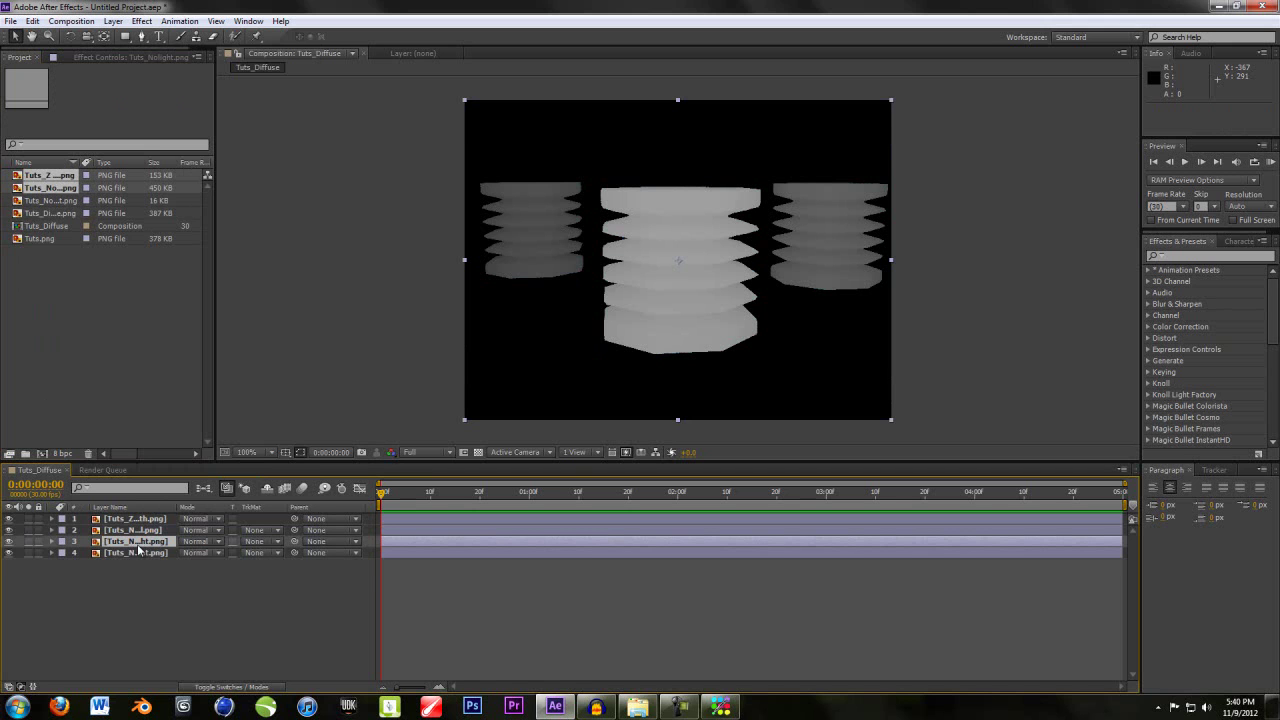
right_click(138, 543)
click(175, 541)
text(Normality)
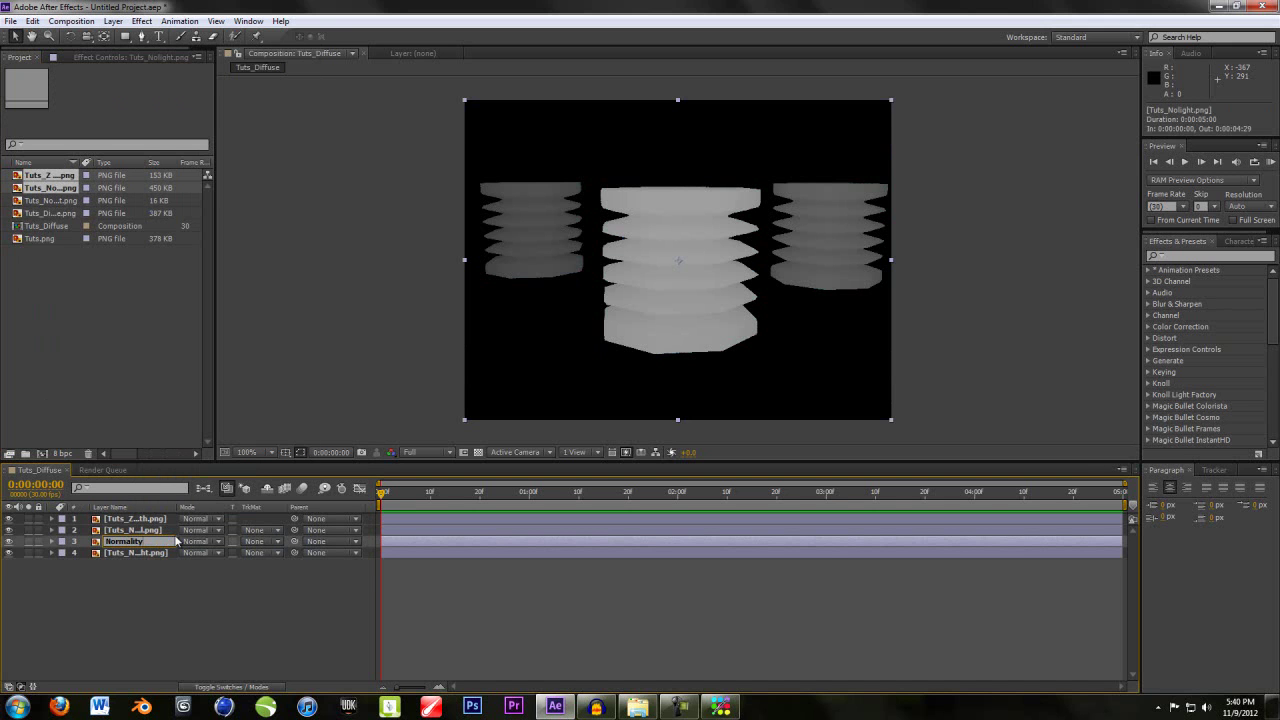
key(Return)
Rename the lower Tuts_Nolight.png layer as Base and hide the Tuts_Z Depth.png and Tuts_Normal.png layers.
right_click(135, 551)
click(137, 553)
right_click(140, 553)
click(172, 552)
text(Base)
key(Return)
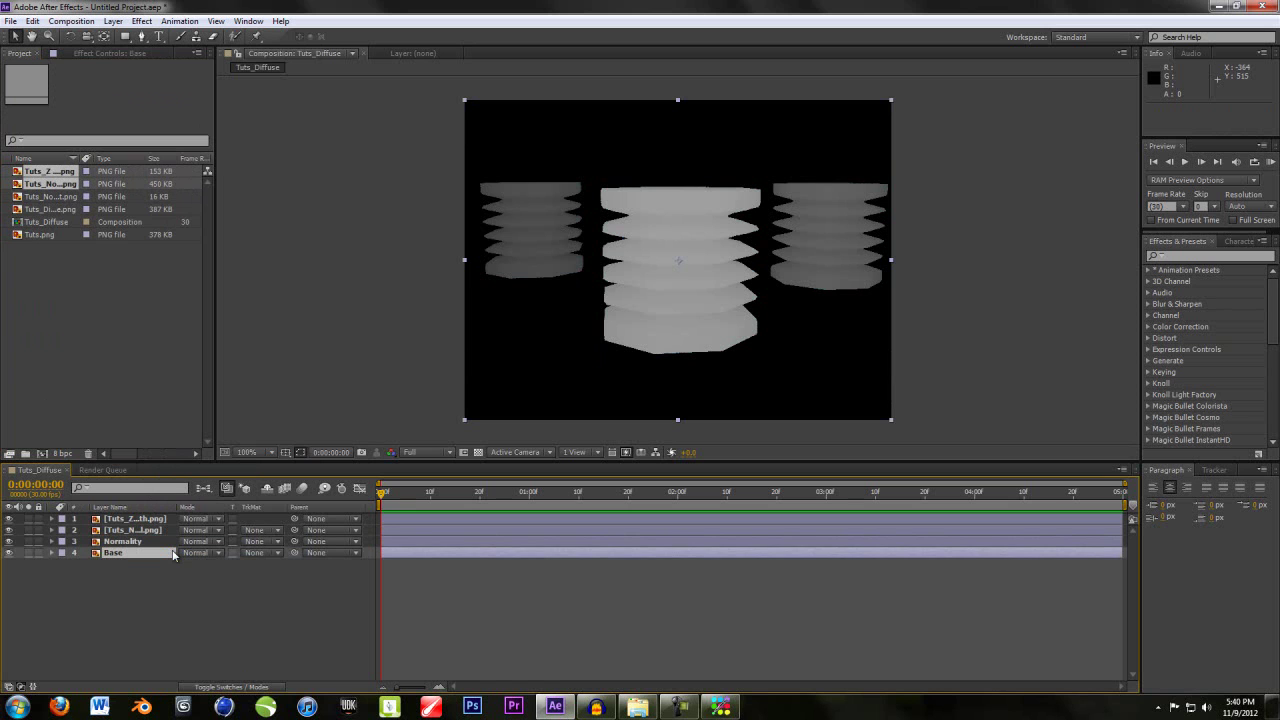
click(8, 518)
click(8, 529)
Apply the minning.de Normality effect to the Normality layer.
click(137, 540)
text(Normali)
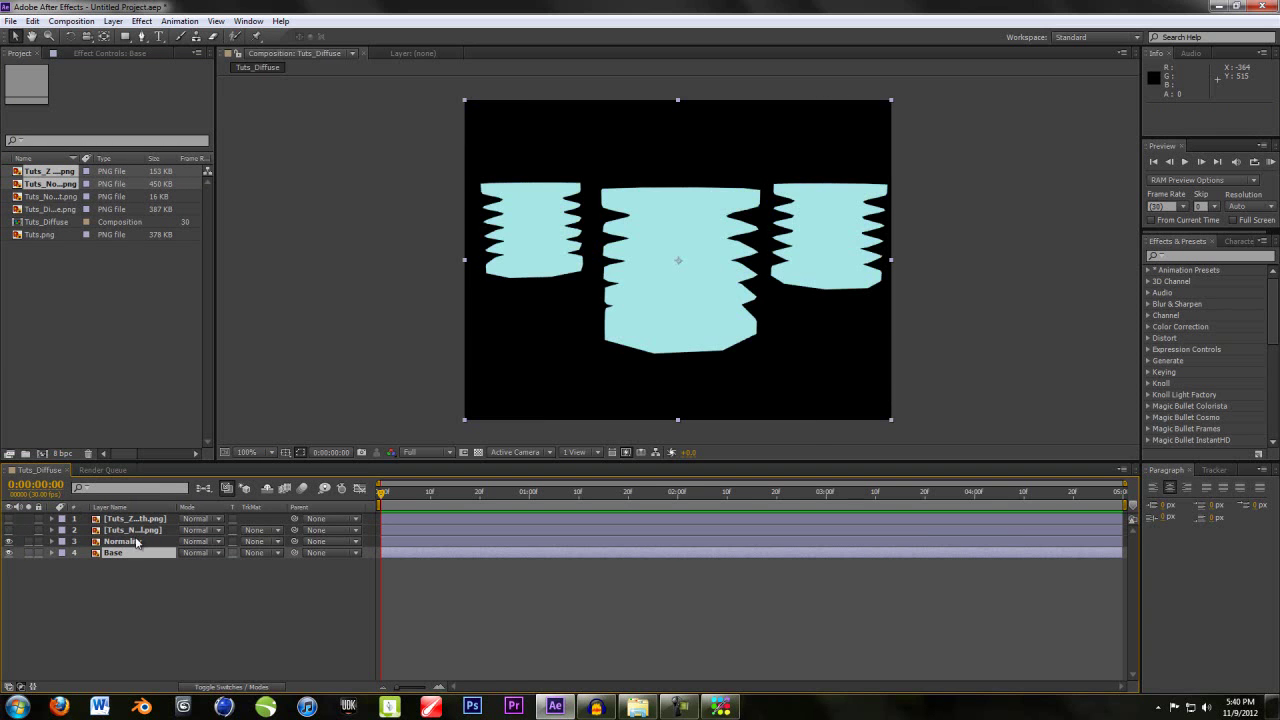
text(ty)
key(Return)
click(150, 20)
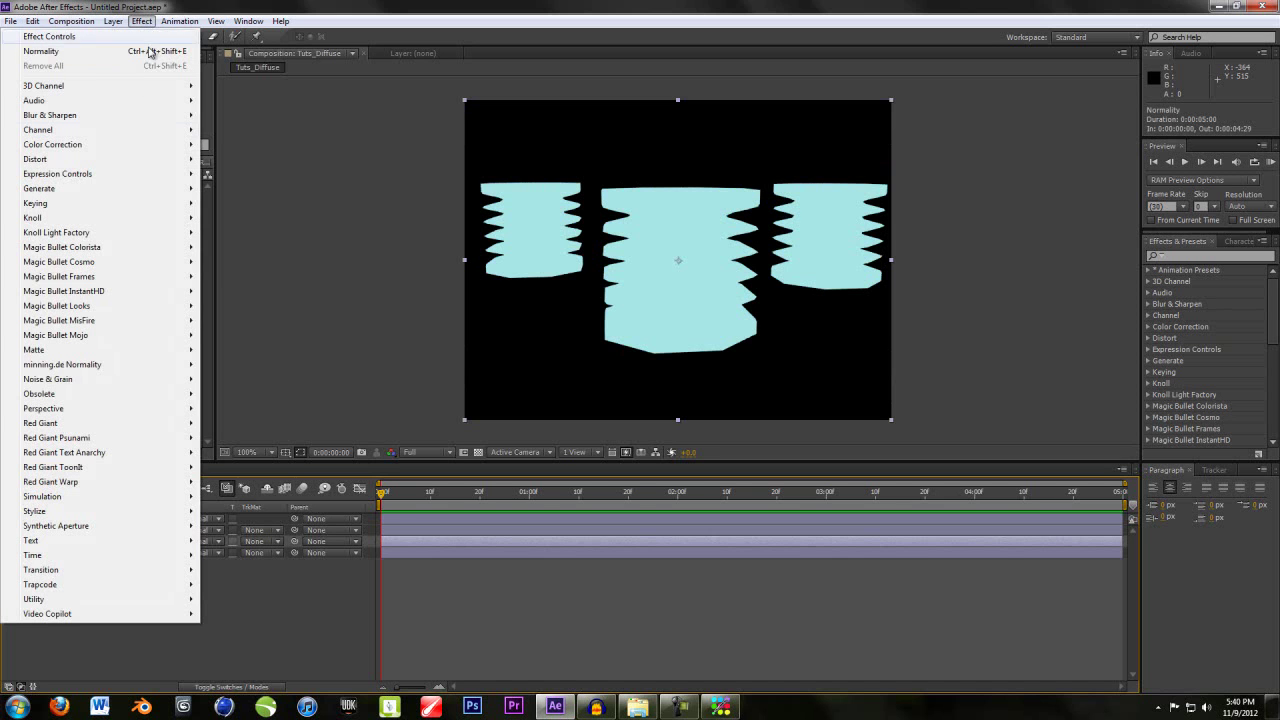
mouse_move(93, 527)
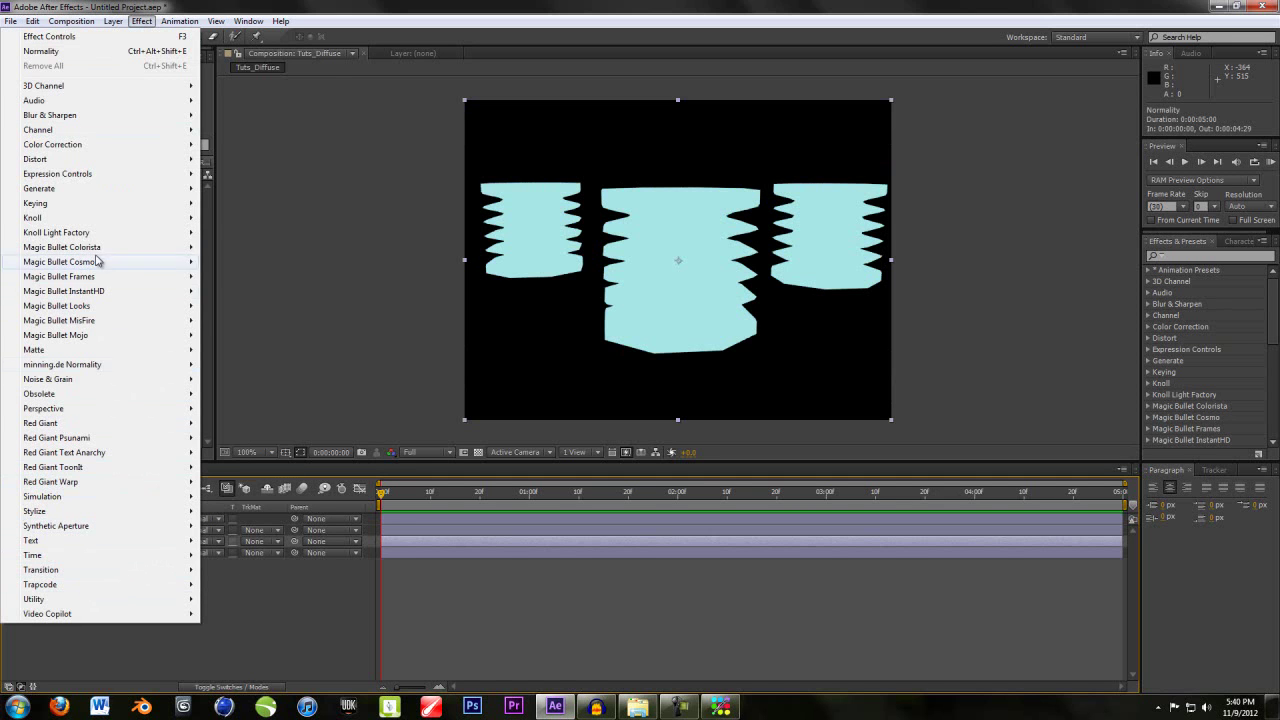
mouse_move(180, 364)
click(231, 364)
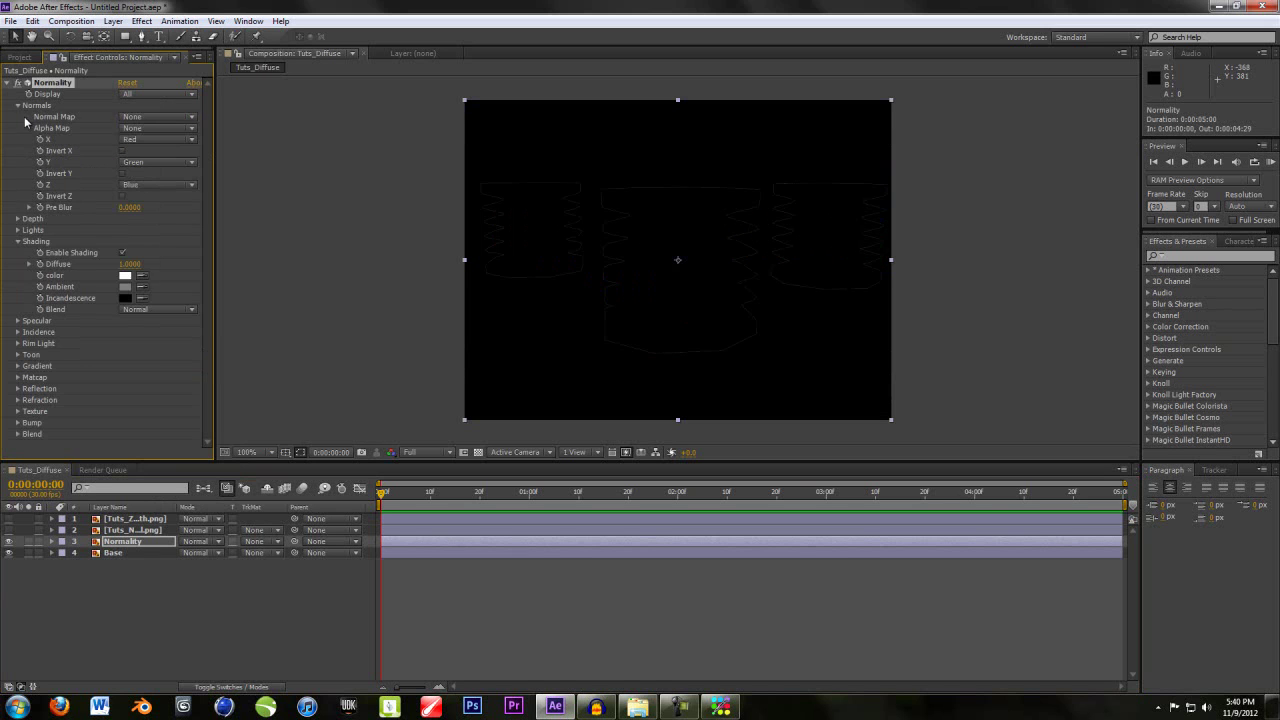
Set the Normality effect's Normal Map to Tuts_Normal.png and its Depth Map to Tuts_Z Depth.png.
click(140, 117)
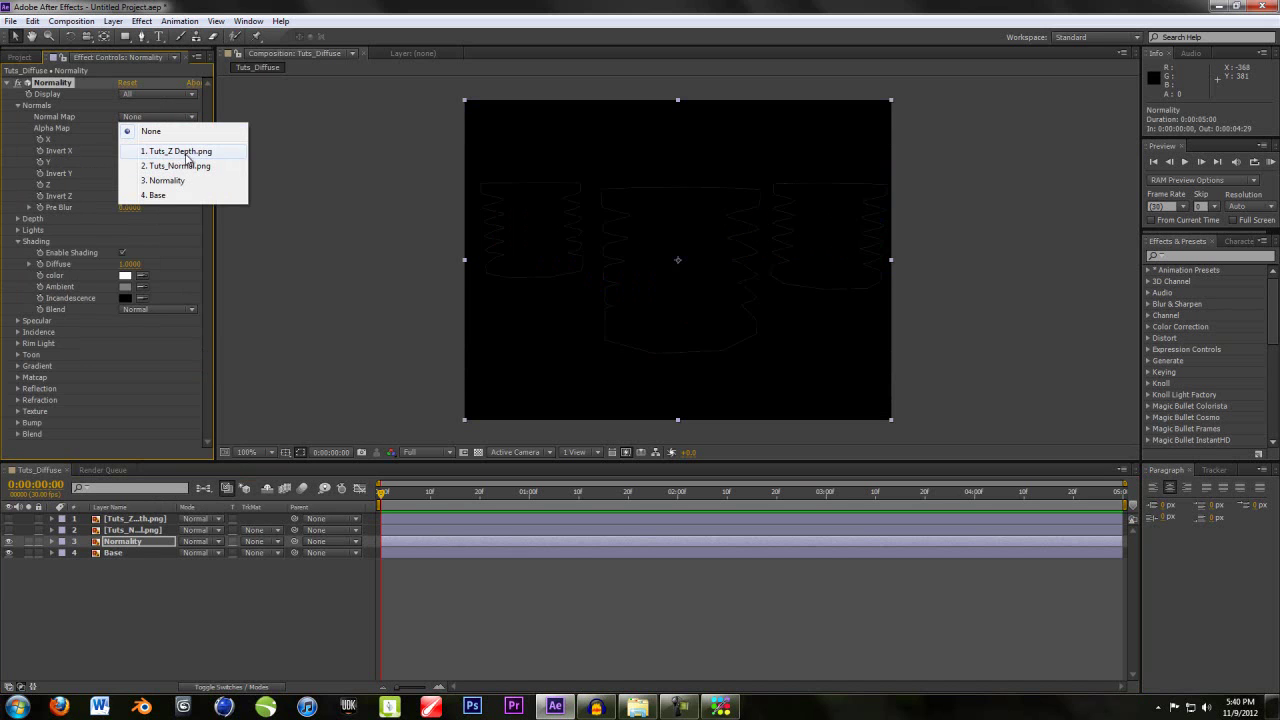
click(185, 166)
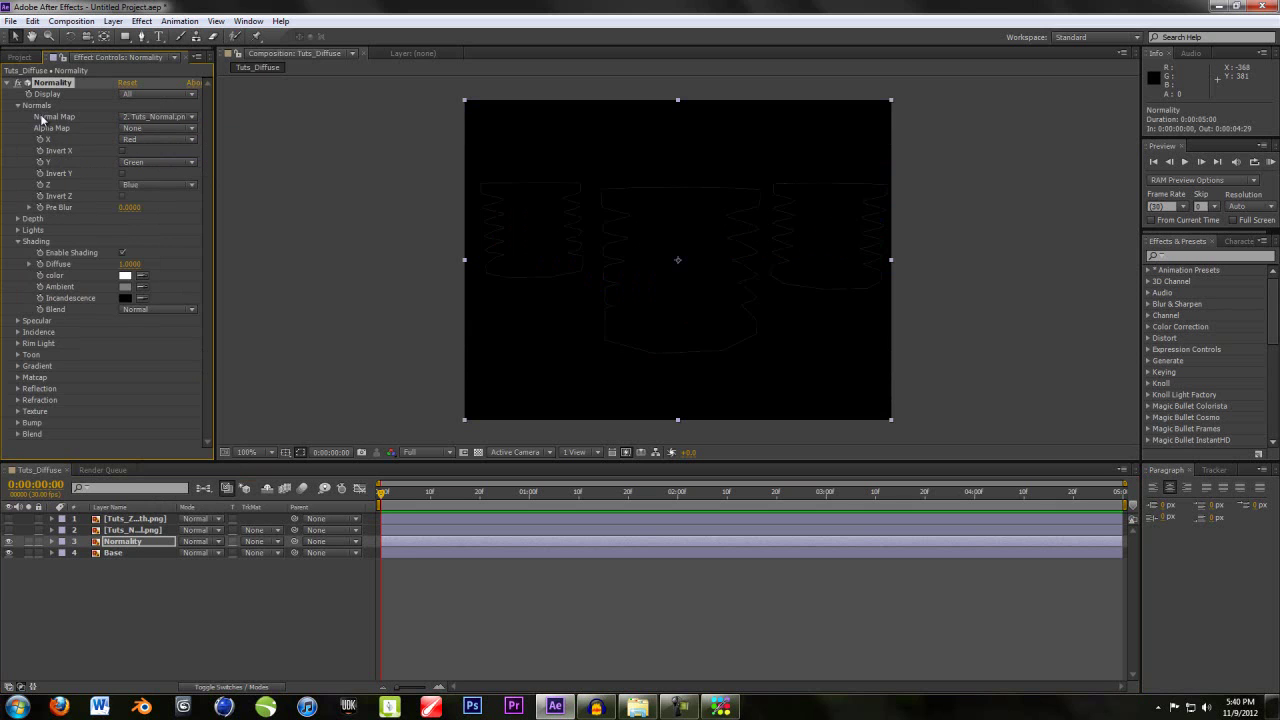
click(18, 105)
click(17, 117)
click(158, 128)
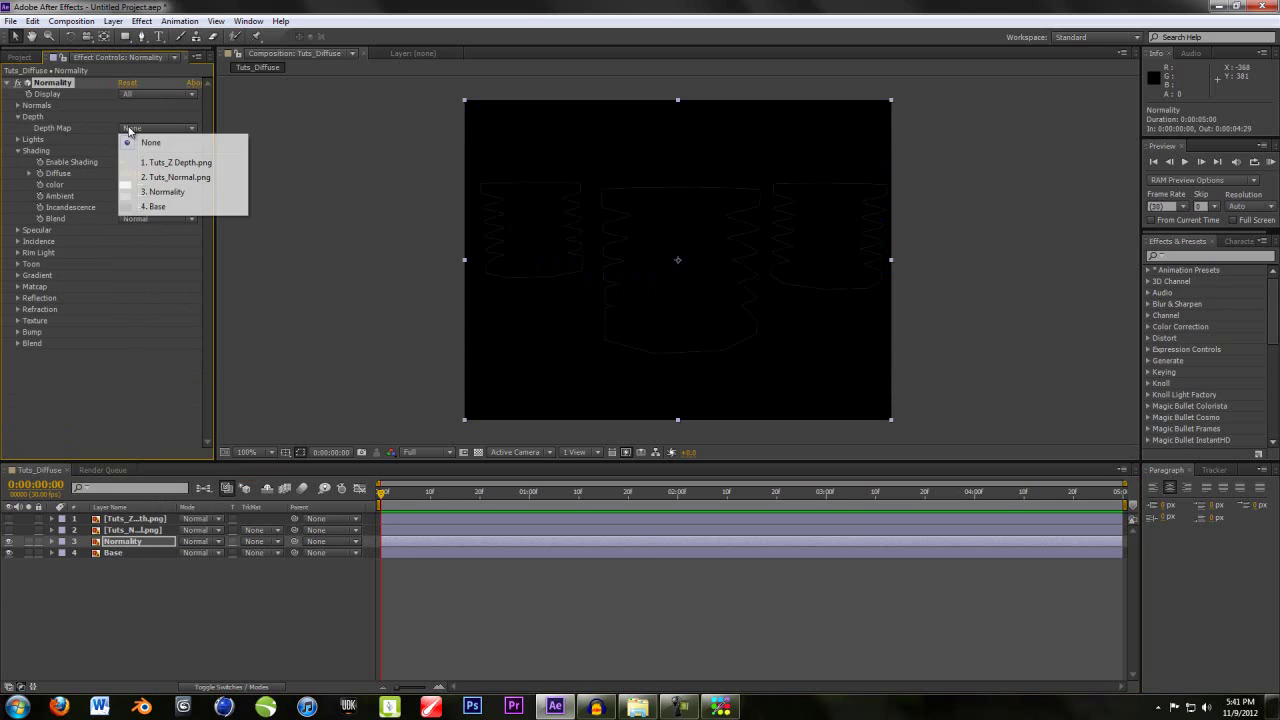
click(150, 156)
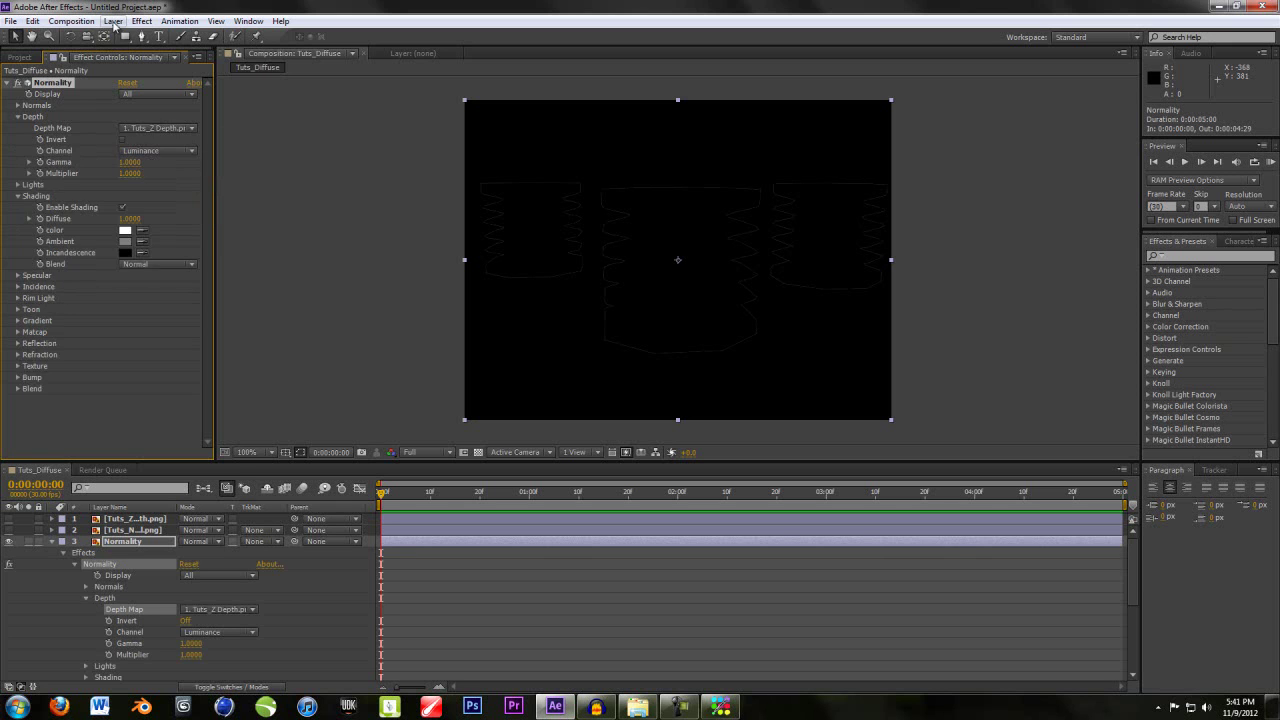
click(113, 21)
mouse_move(150, 35)
click(278, 37)
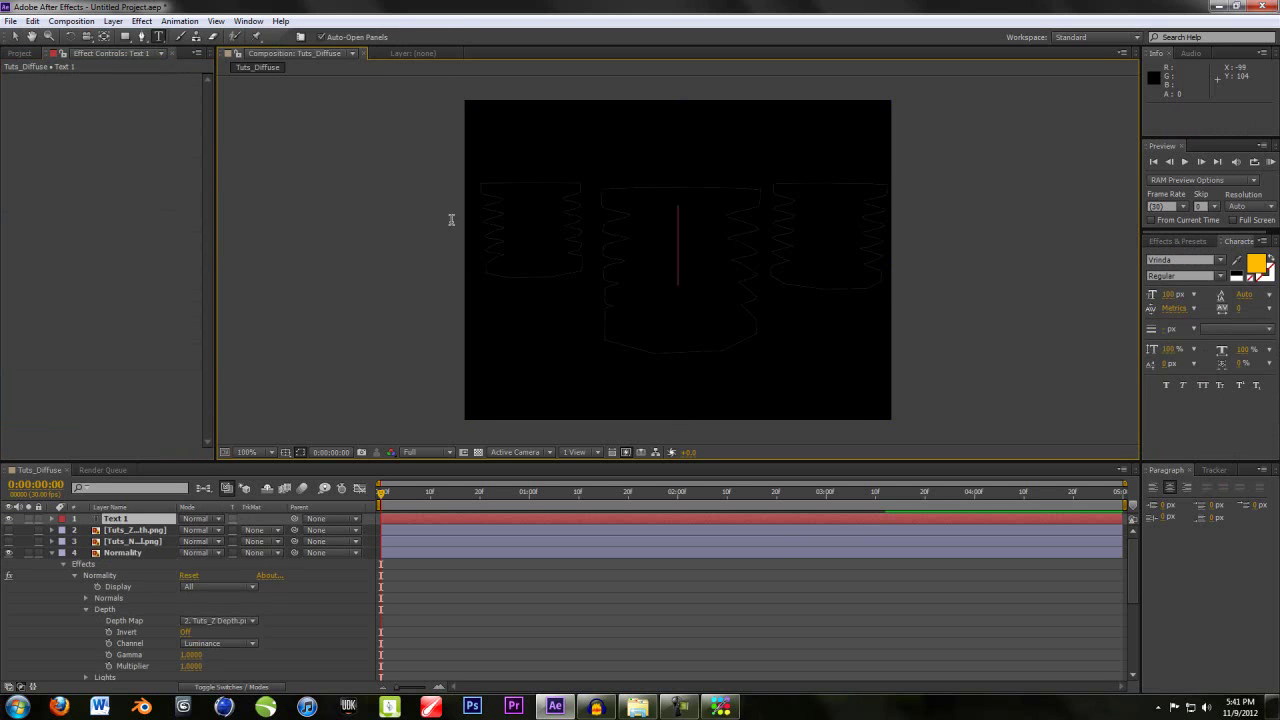
click(150, 521)
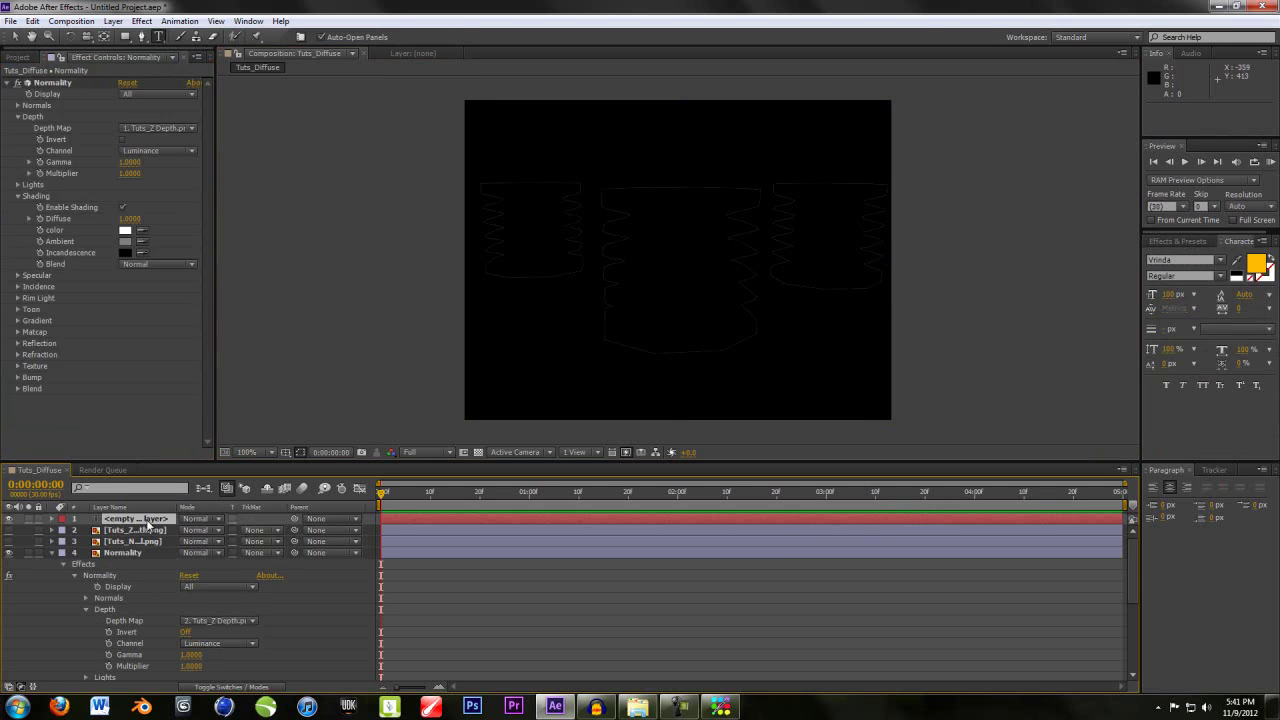
key(Delete)
Add a point light with inverse square clamped falloff and move it along X to about 491, over the right-hand hose.
click(113, 21)
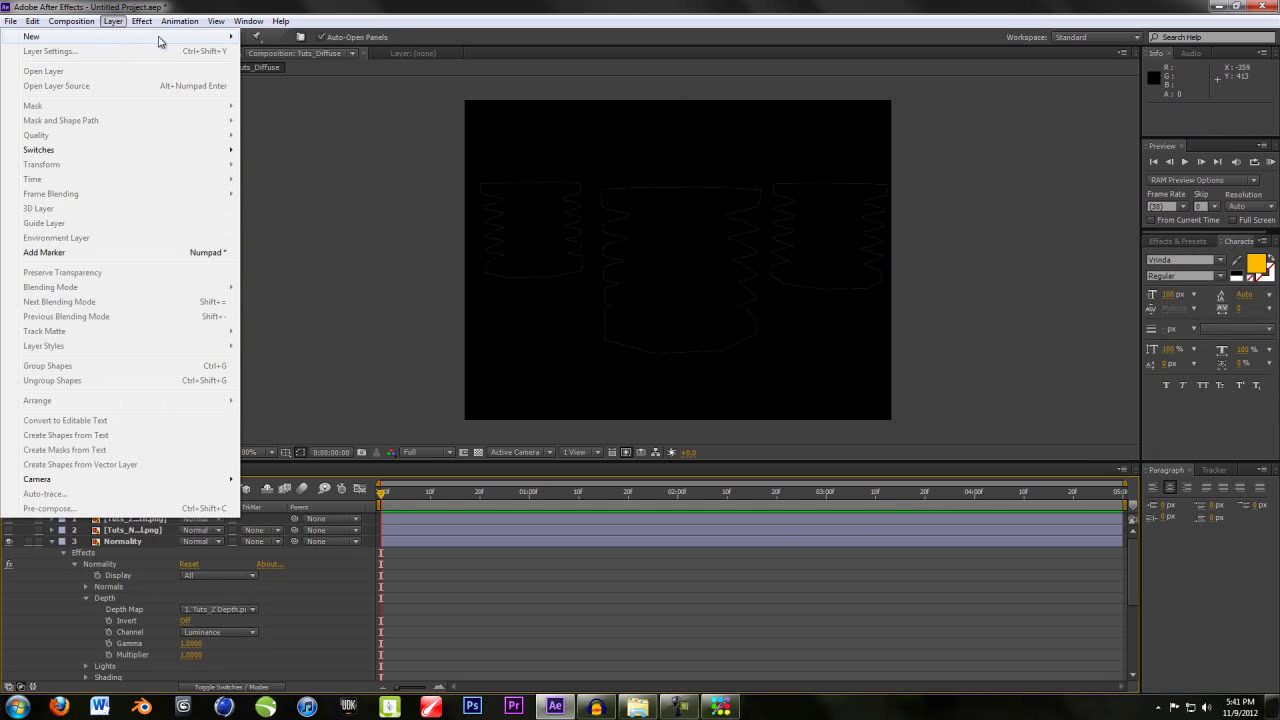
mouse_move(130, 36)
click(274, 66)
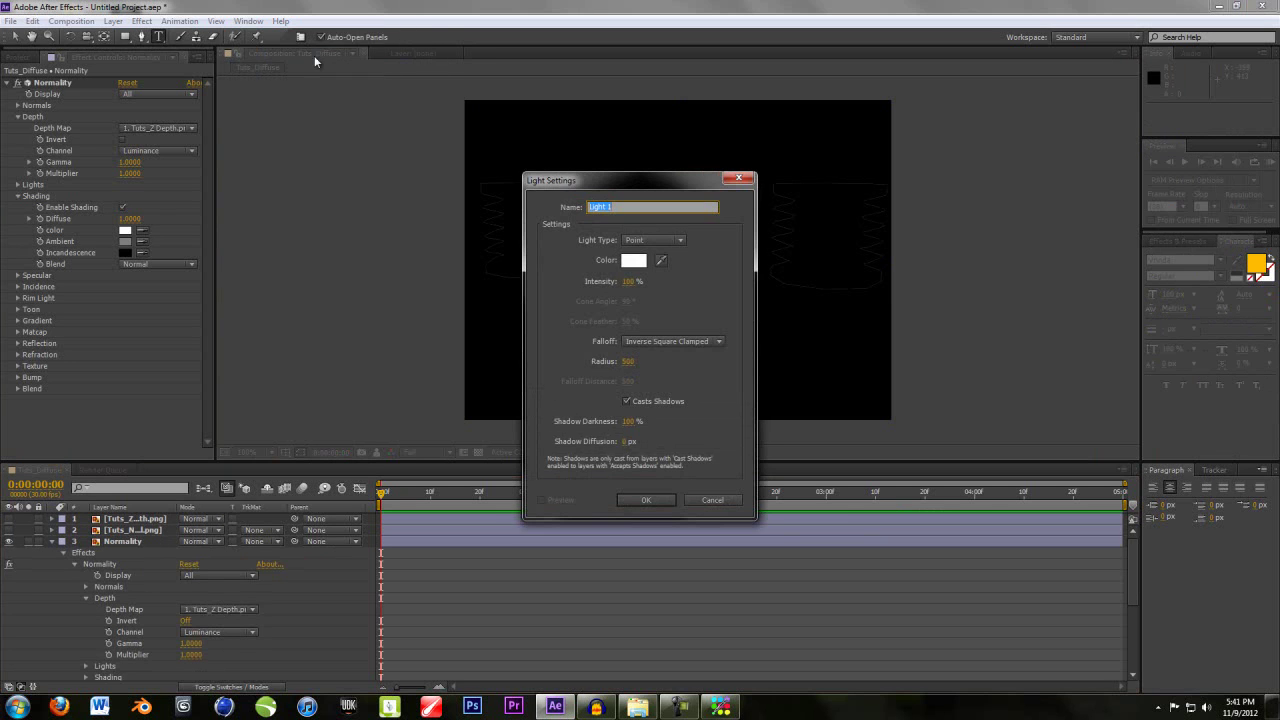
click(648, 500)
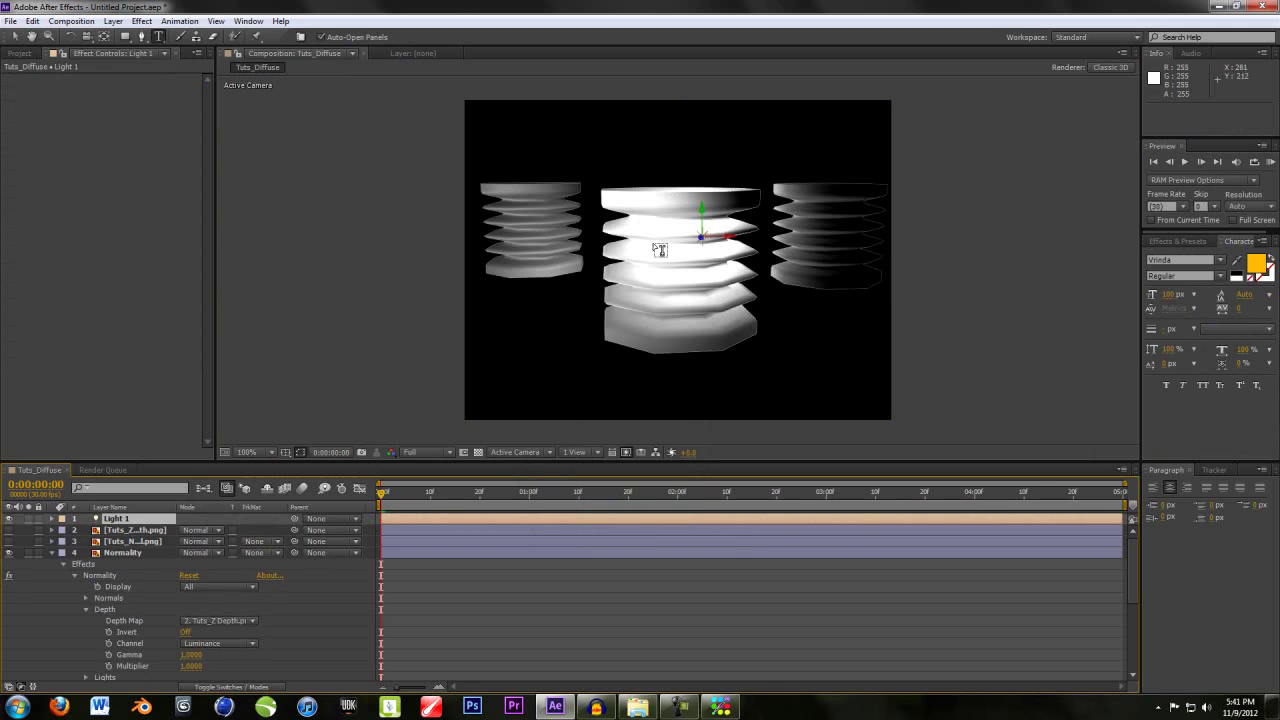
click(14, 36)
drag(733, 241, 861, 241)
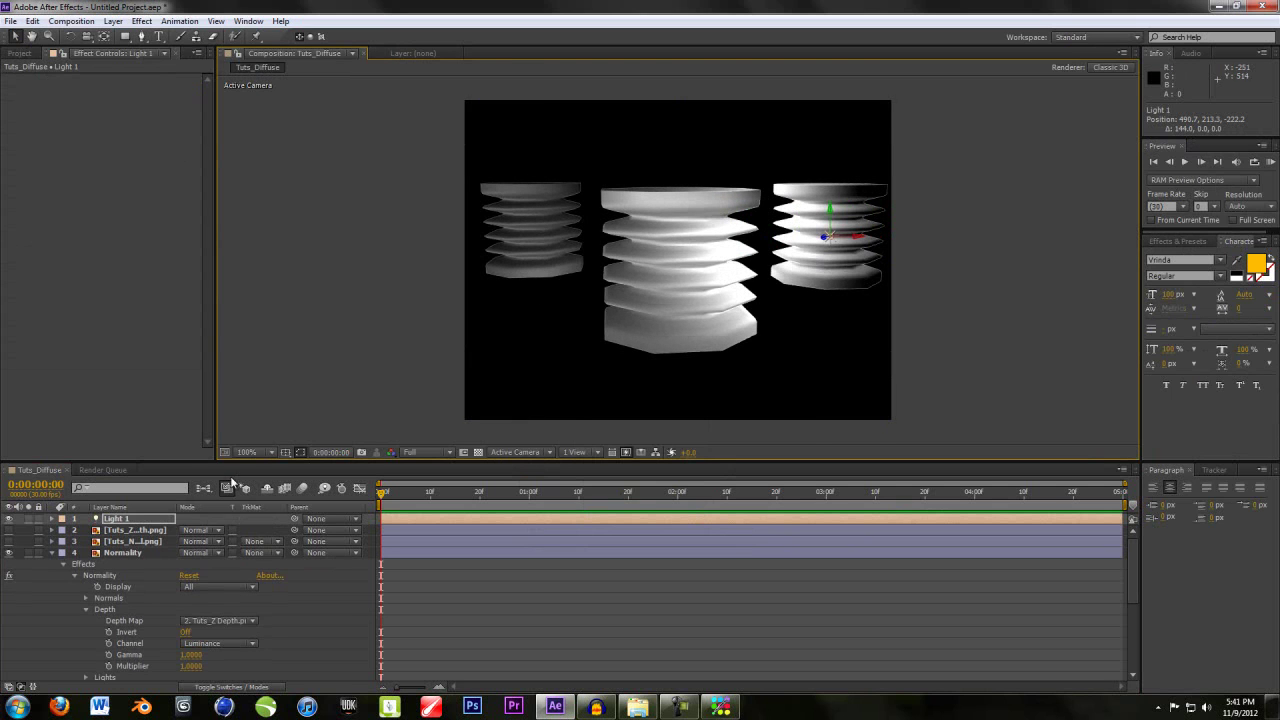
Compare the Screen and Multiply blending modes on the Normality layer and keep Screen.
click(195, 553)
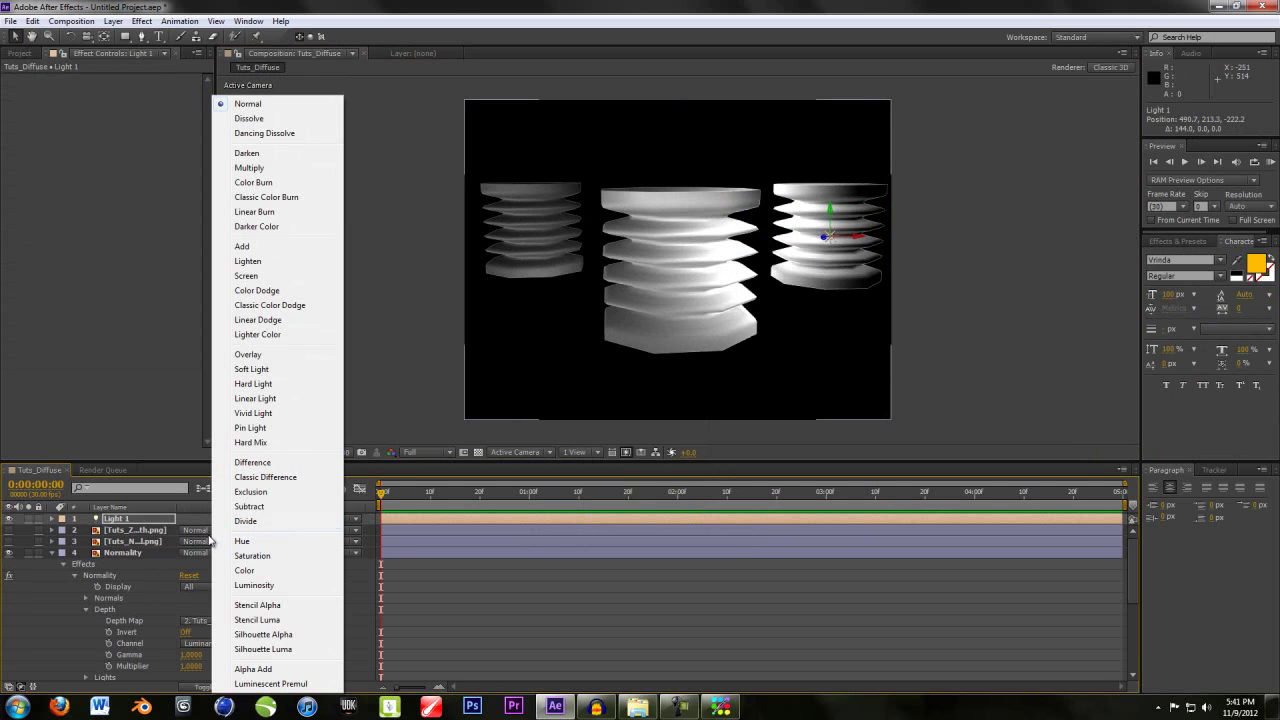
click(272, 276)
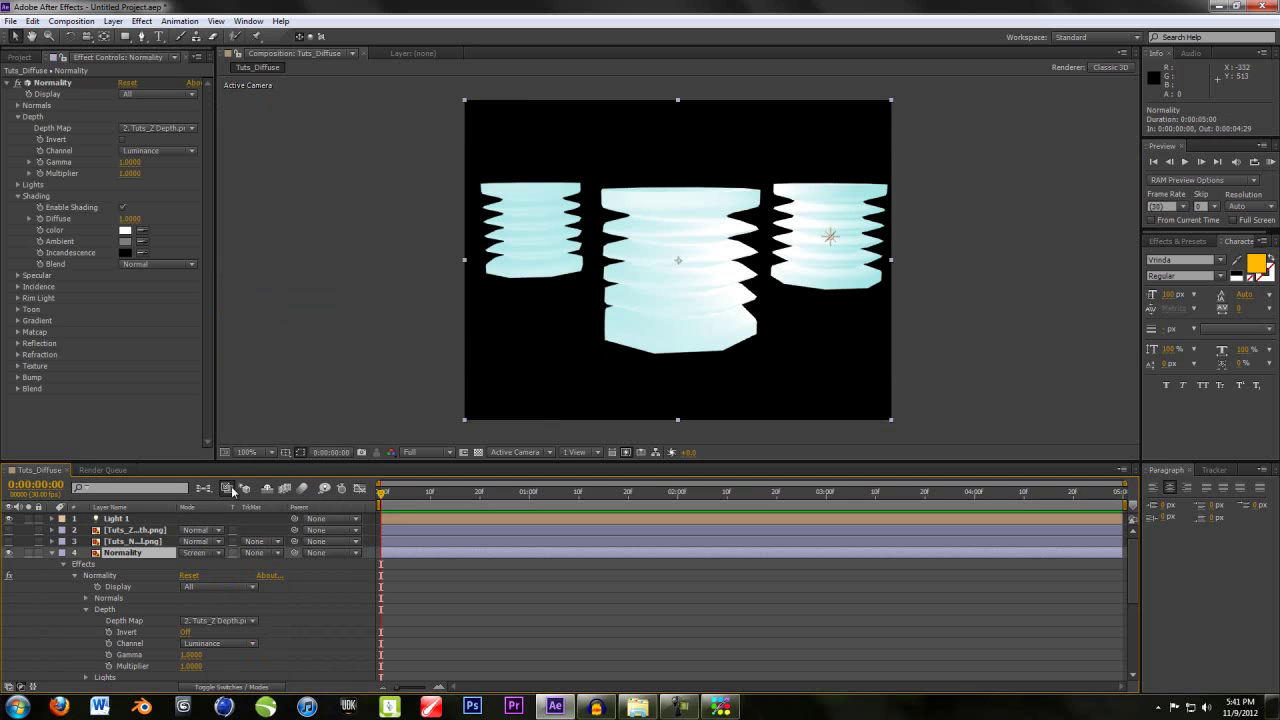
click(214, 557)
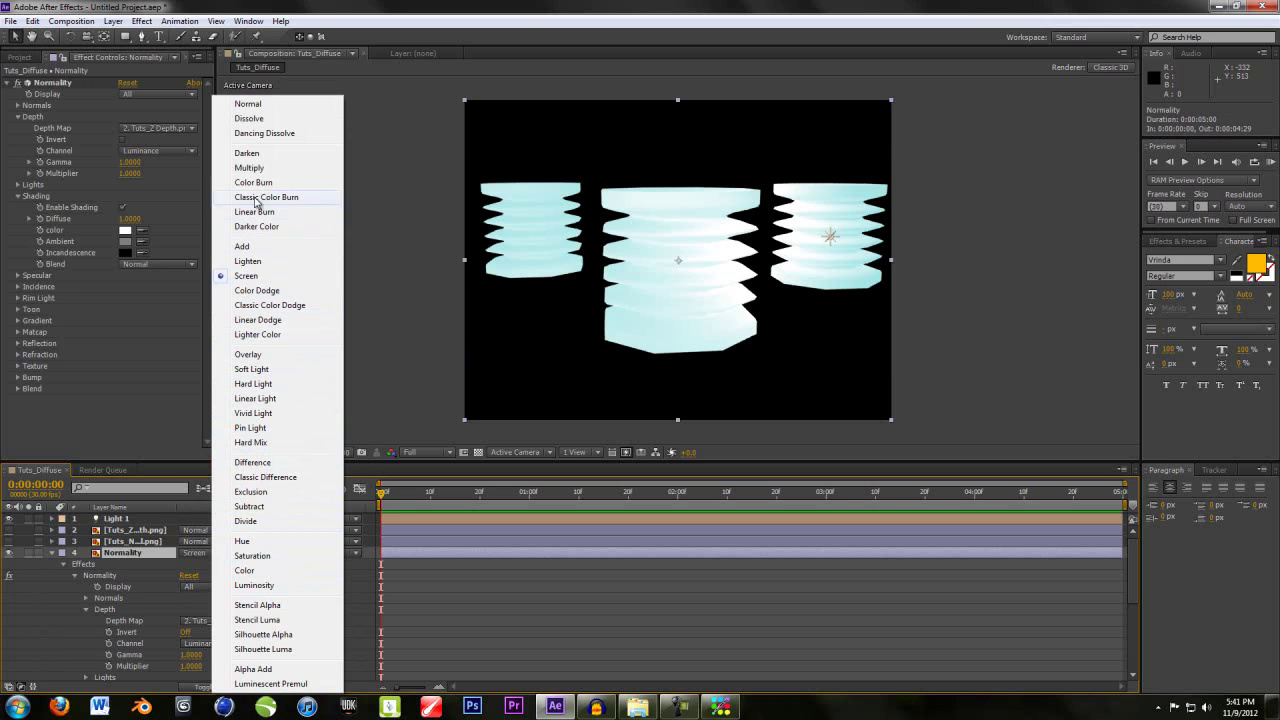
click(250, 168)
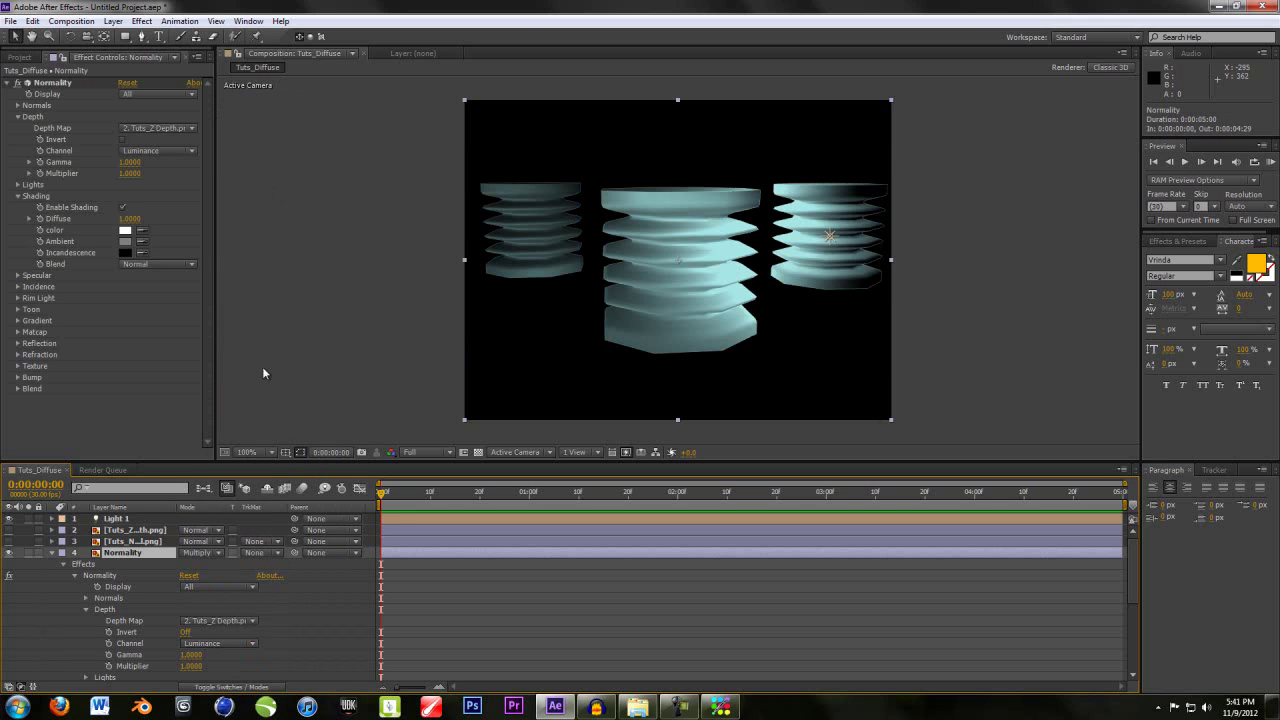
click(200, 552)
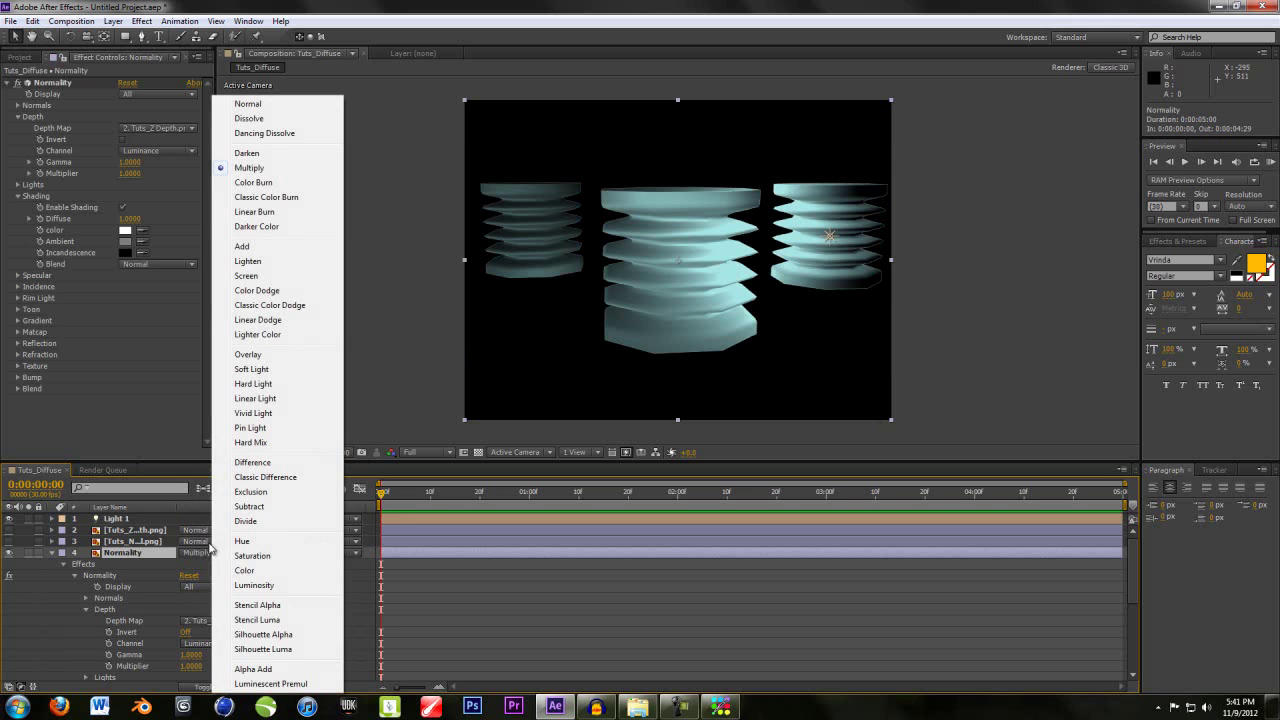
click(250, 277)
Move Light 1 over to the left-hand hose, at about X 189, Y 223.
mouse_move(830, 236)
mouse_down()
mouse_move(737, 271)
mouse_move(811, 280)
mouse_move(830, 140)
mouse_move(826, 200)
mouse_move(763, 368)
mouse_move(791, 274)
mouse_move(829, 238)
mouse_move(826, 258)
mouse_move(586, 286)
mouse_move(609, 163)
mouse_move(731, 272)
mouse_move(590, 349)
mouse_move(737, 363)
mouse_move(847, 212)
mouse_move(907, 236)
mouse_move(850, 295)
mouse_move(580, 230)
mouse_move(695, 150)
mouse_move(523, 128)
mouse_move(640, 251)
mouse_move(554, 305)
mouse_move(565, 244)
mouse_up()
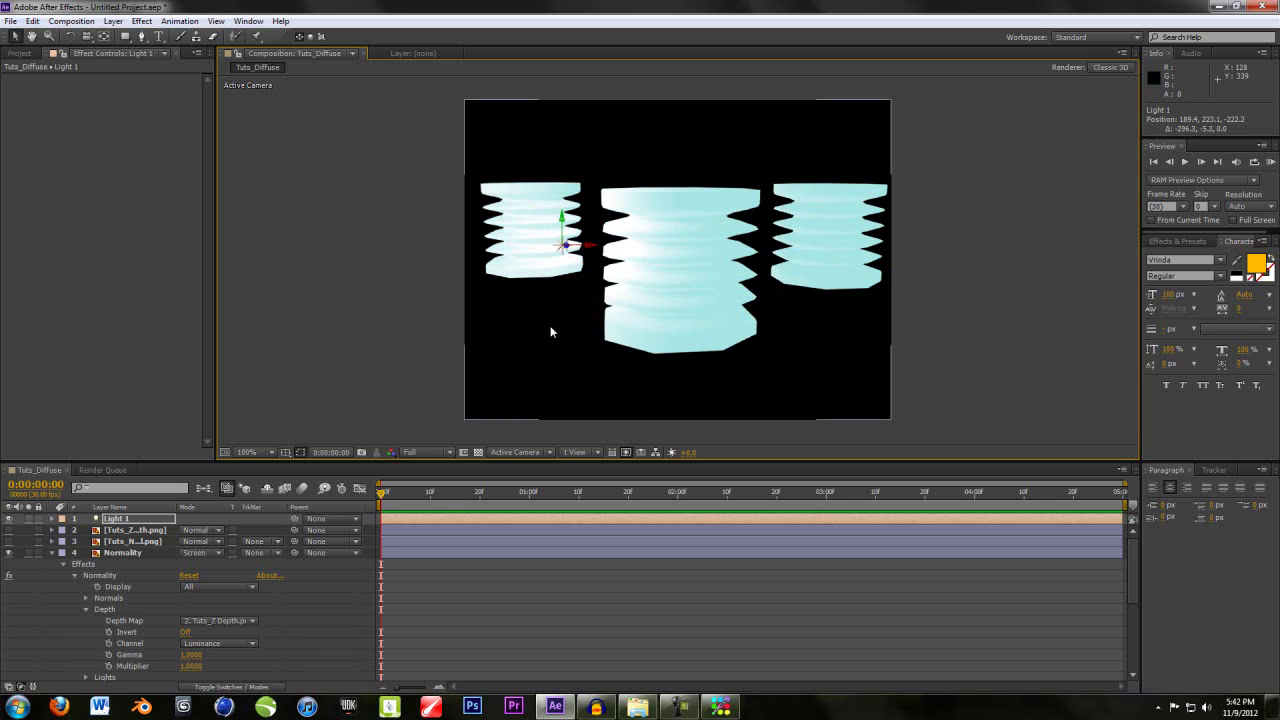